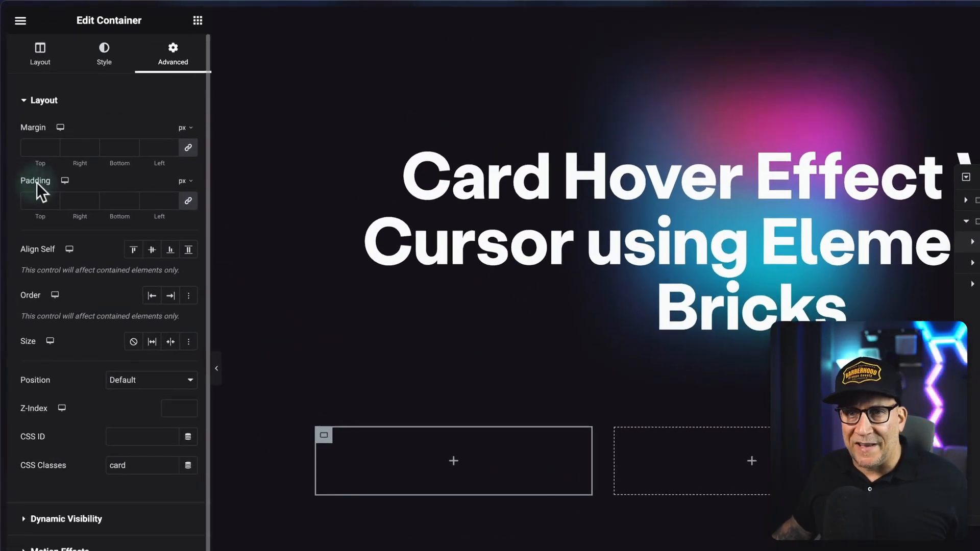
Set the first card container's padding to 2 px on all four sides.
left_click(50, 197)
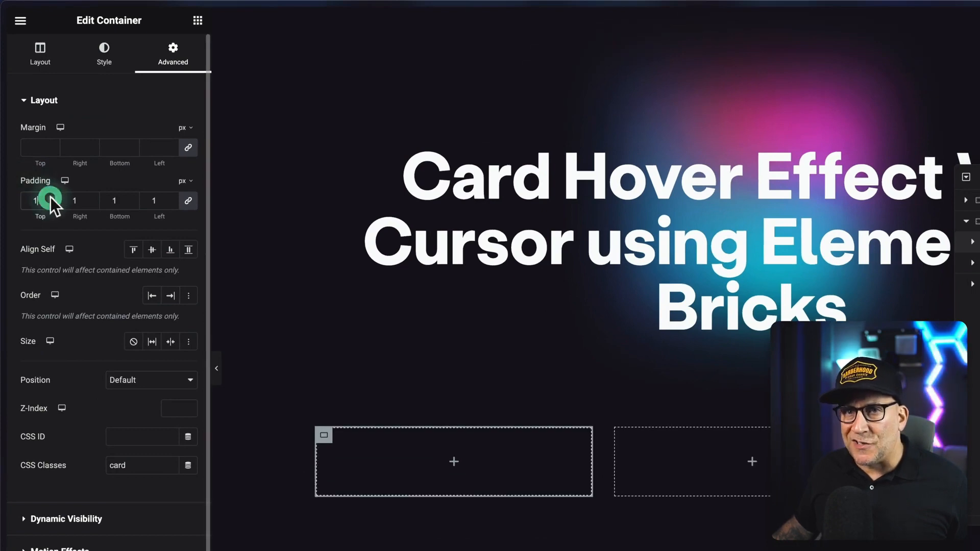
left_click(50, 197)
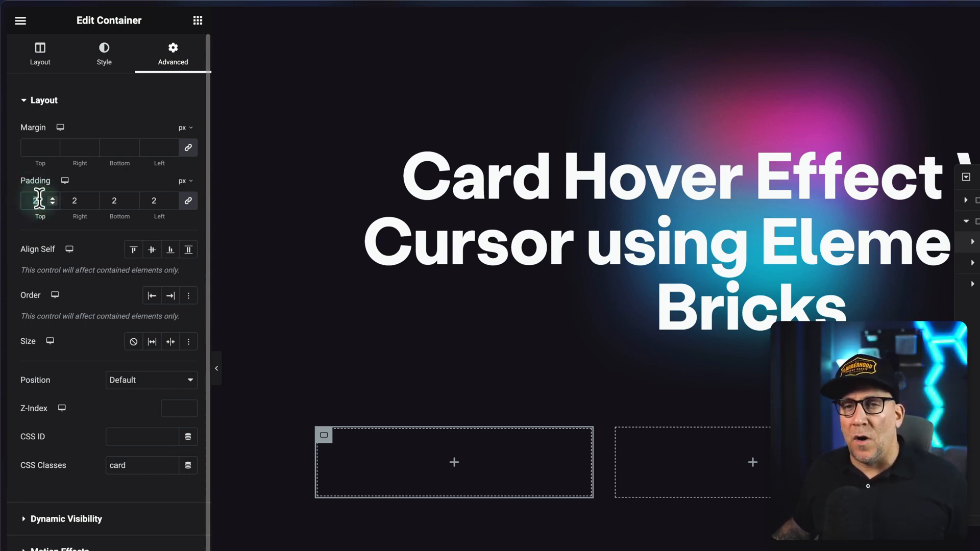
double_click(50, 196)
type("4")
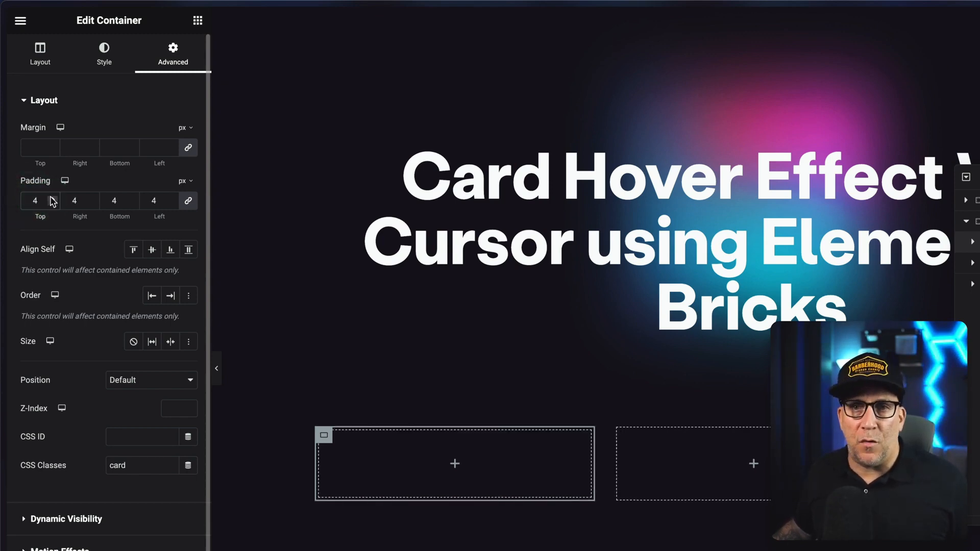
left_click(51, 197)
left_click(52, 201)
left_click(52, 201)
left_click(53, 201)
left_click(53, 201)
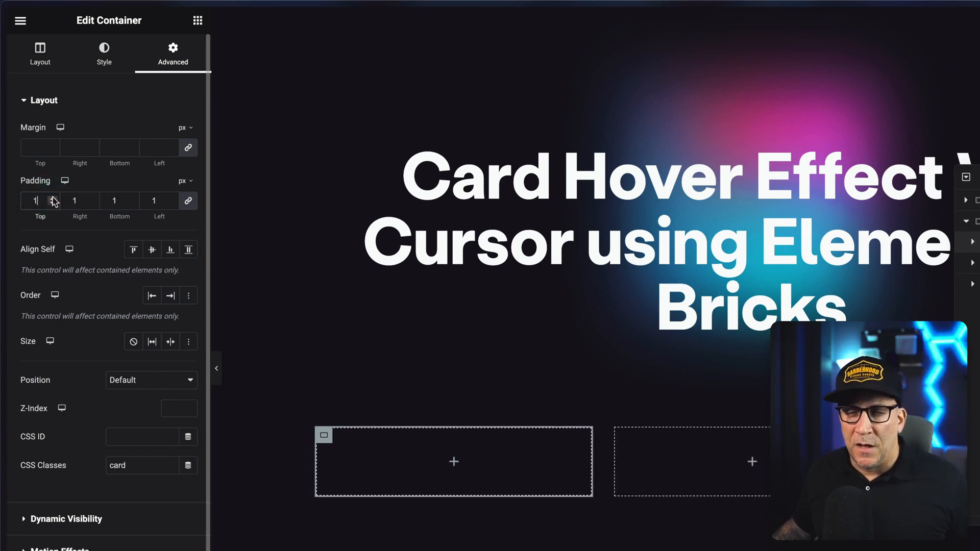
left_click(52, 197)
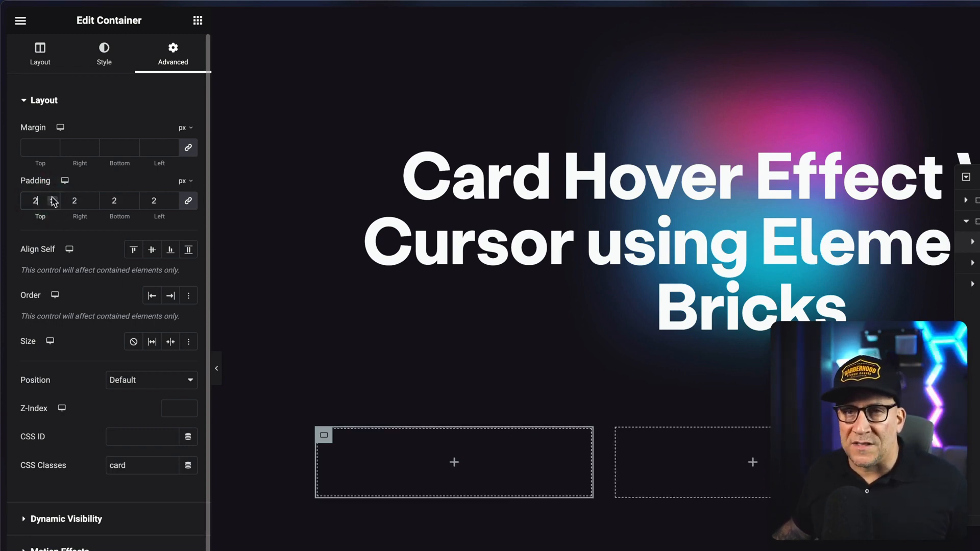
left_click(52, 203)
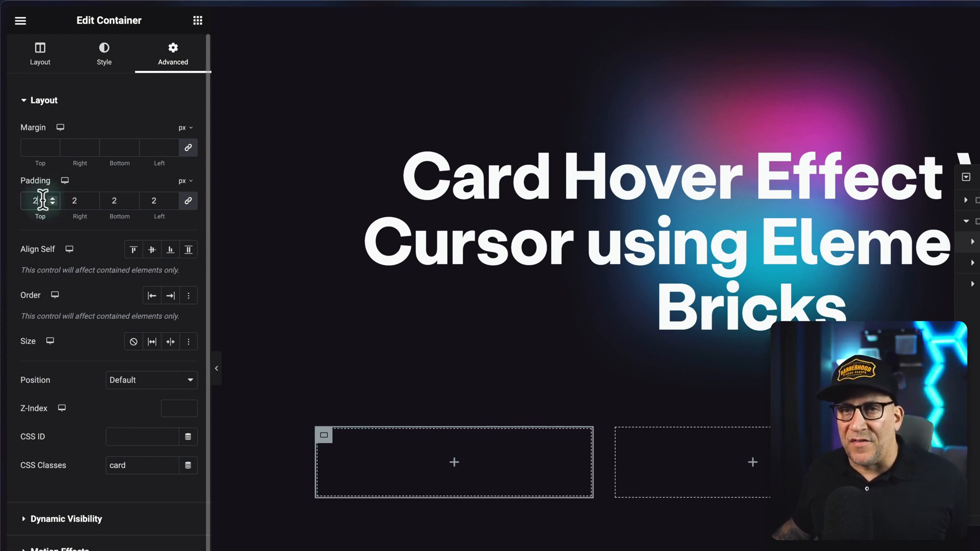
left_click(35, 201)
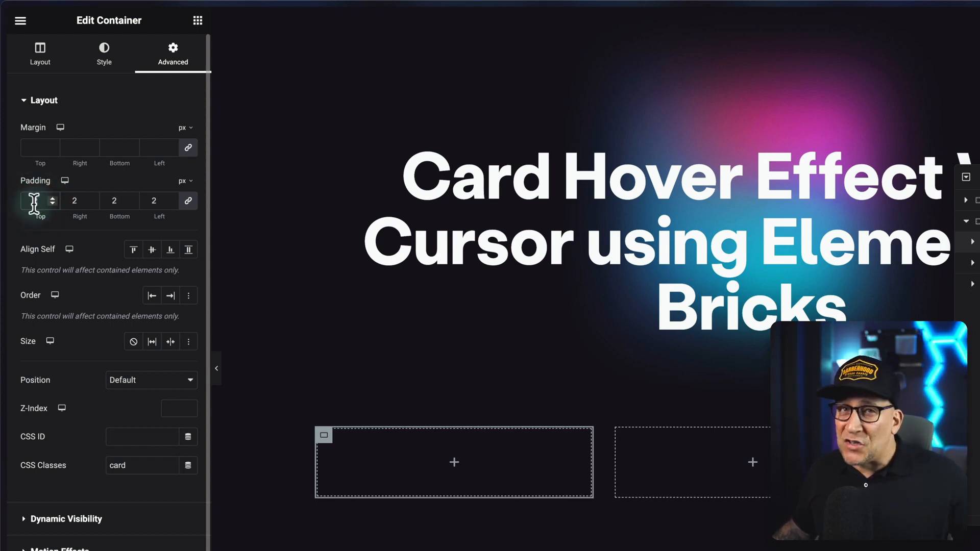
left_click_drag(34, 204, 68, 223)
Set the first card container's Z-Index to 0.
scroll(69, 224, "down", 1)
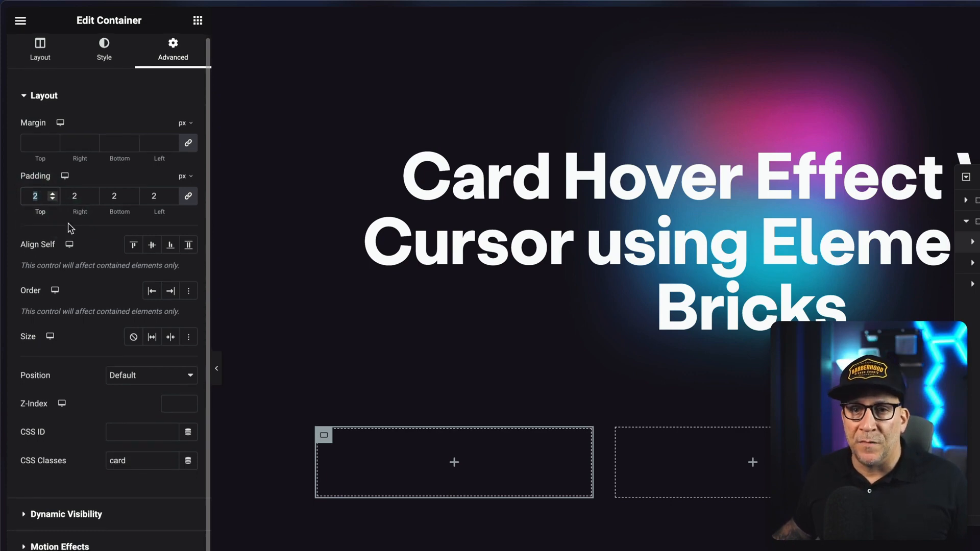
scroll(72, 230, "down", 1)
left_click(171, 374)
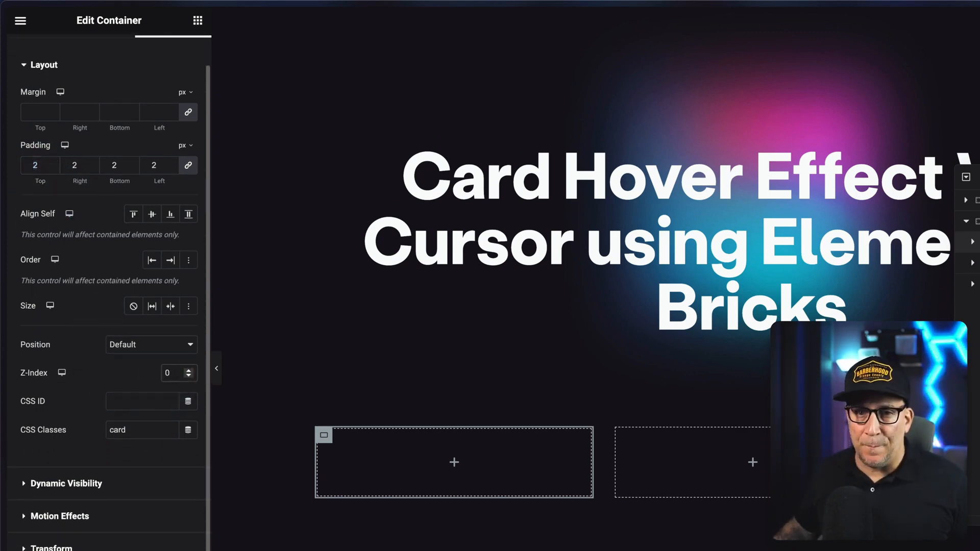
Set the first card container's Overflow to Hidden in its additional layout options.
scroll(109, 383, "up", 1)
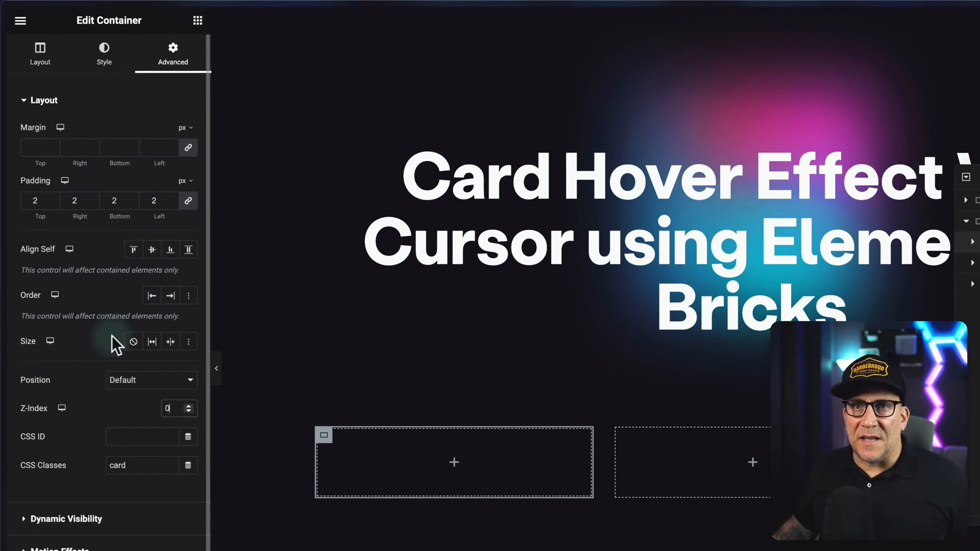
left_click(40, 67)
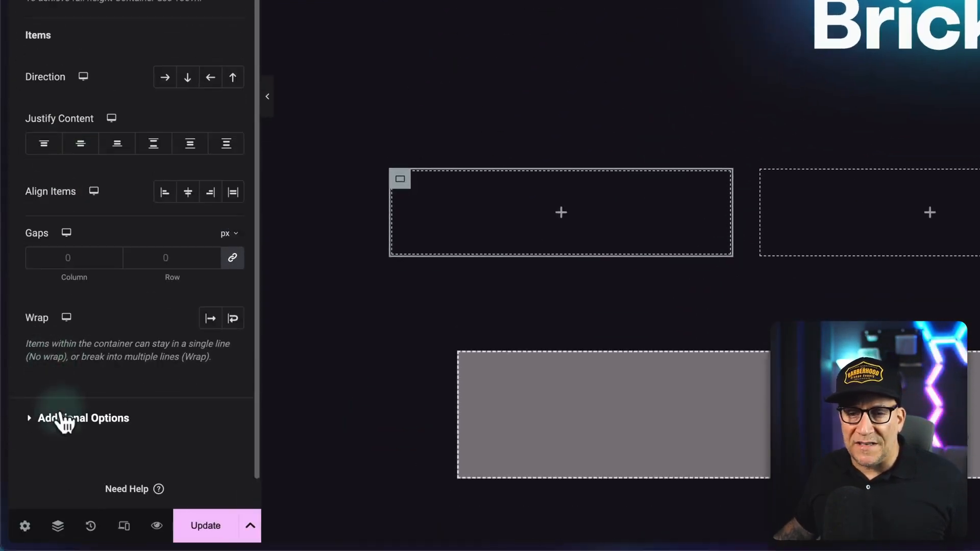
left_click(60, 414)
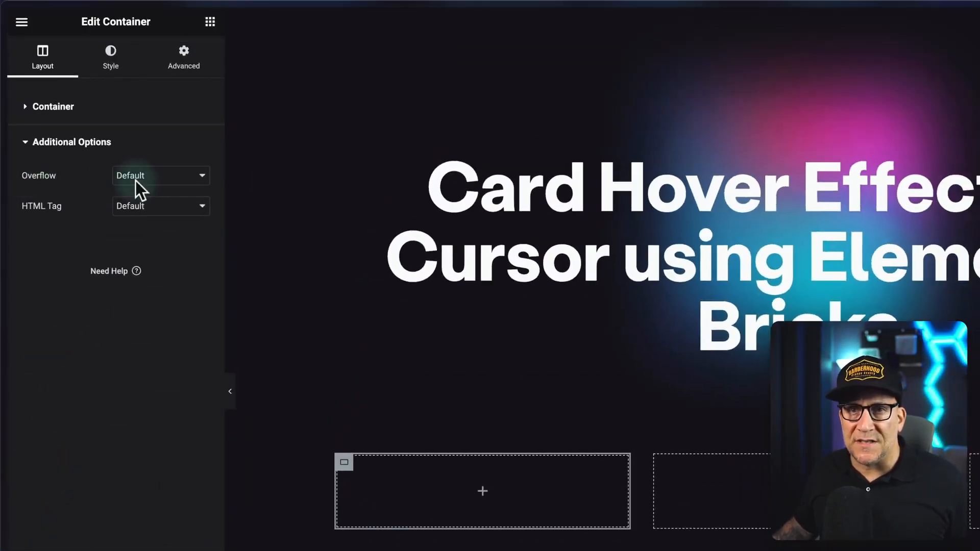
left_click(149, 180)
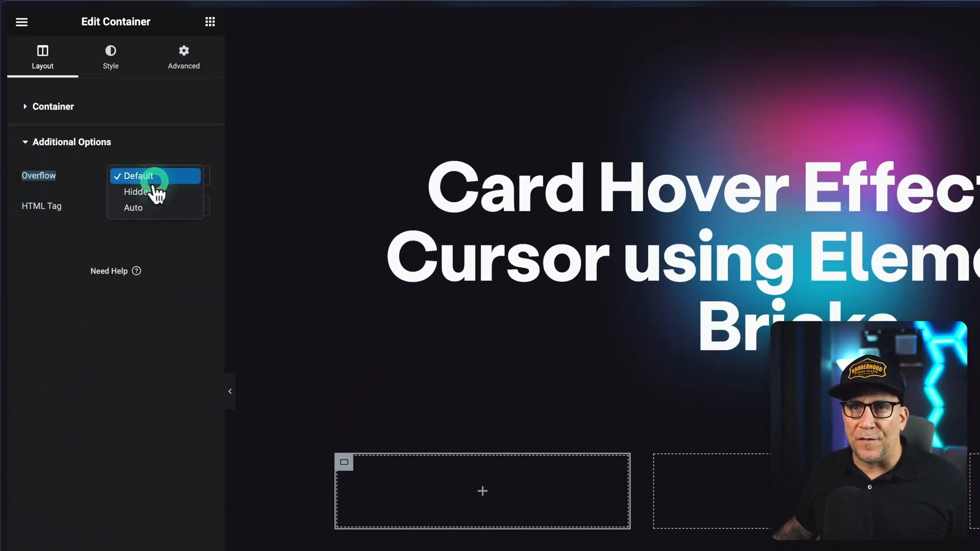
left_click(145, 190)
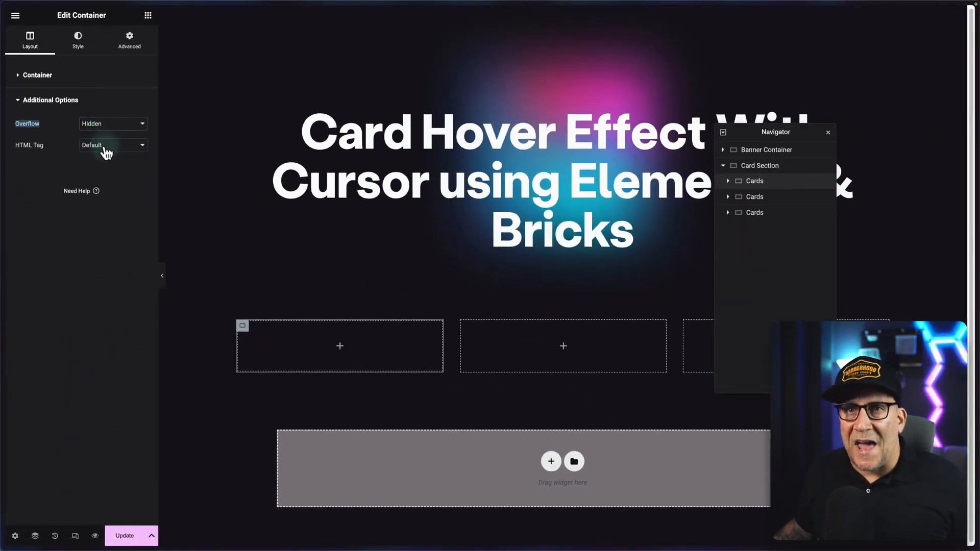
Give the first card container a border radius of 12 px on all corners.
left_click(76, 39)
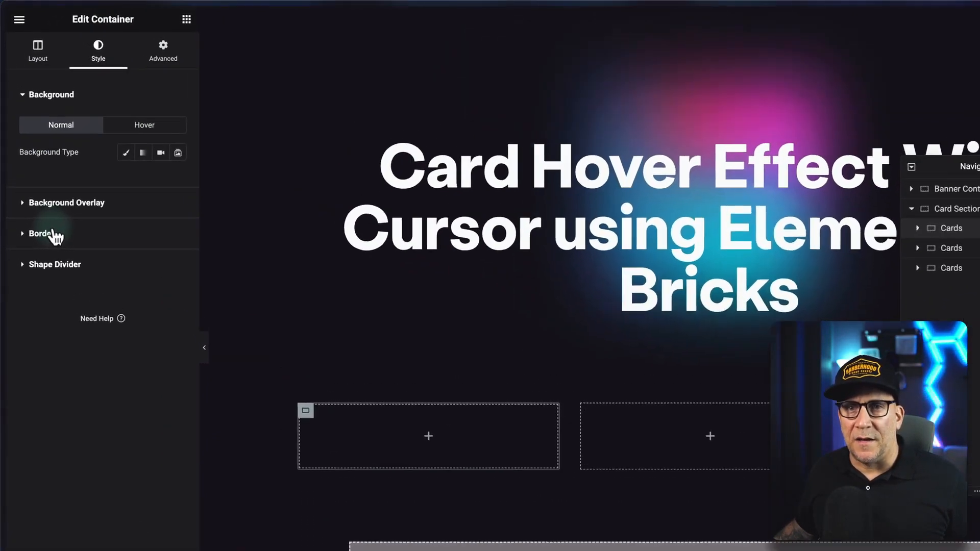
left_click(44, 187)
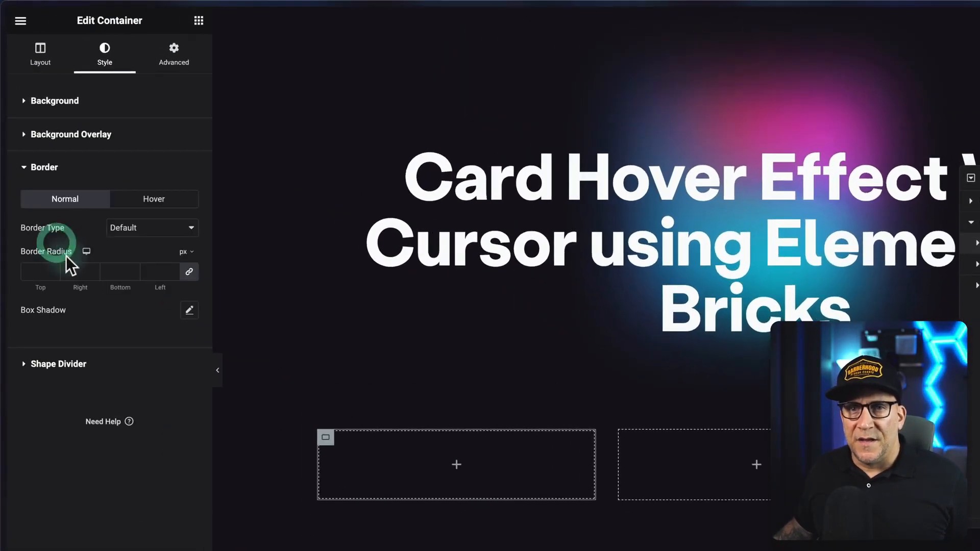
left_click(173, 269)
left_click(173, 269)
left_click(173, 269)
left_click(173, 269)
left_click(173, 269)
left_click(173, 269)
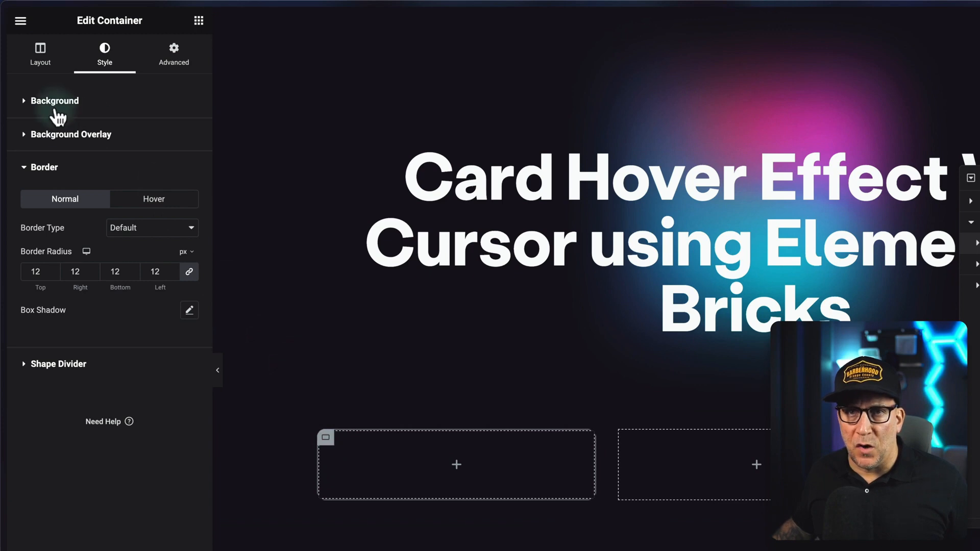
Give the first card container a Classic background using the global color Black #1.
left_click(55, 102)
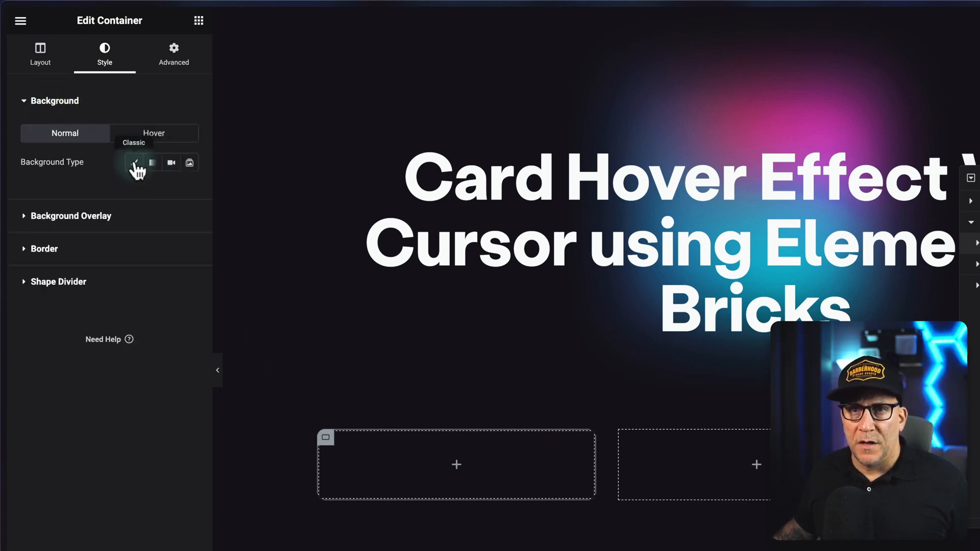
left_click(135, 163)
left_click(171, 190)
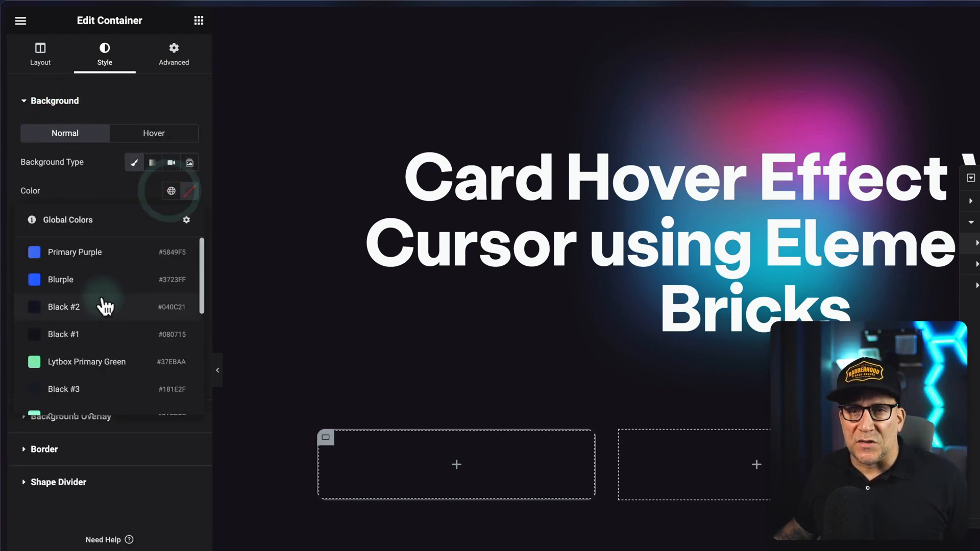
left_click(76, 327)
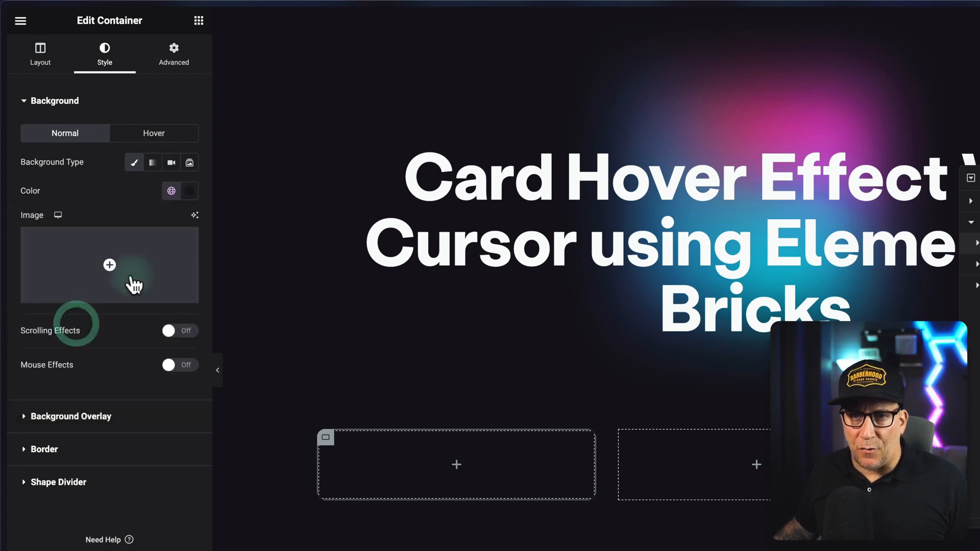
Switch the card's background color to RGBA format and lower its alpha to make it mostly transparent.
left_click(189, 191)
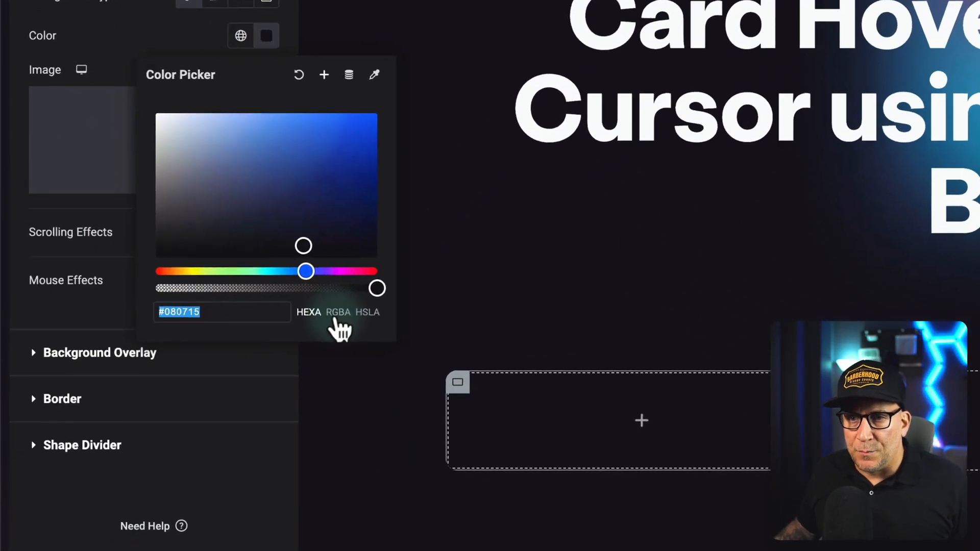
left_click(241, 387)
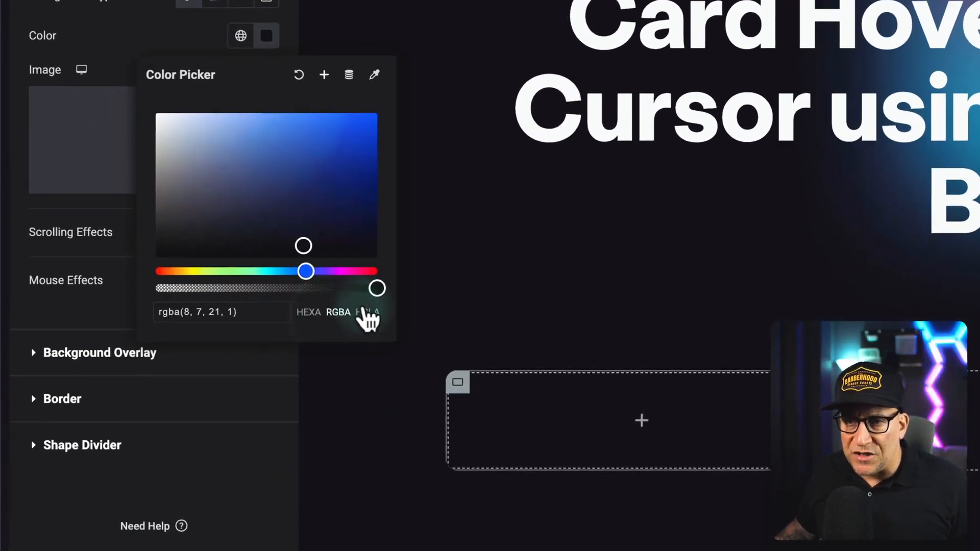
double_click(230, 312)
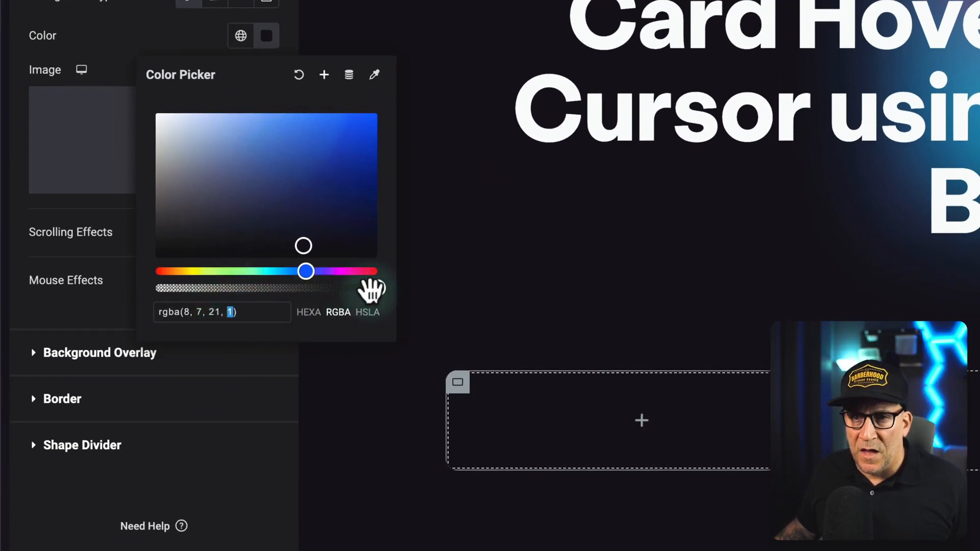
left_click_drag(371, 289, 199, 289)
left_click(626, 412)
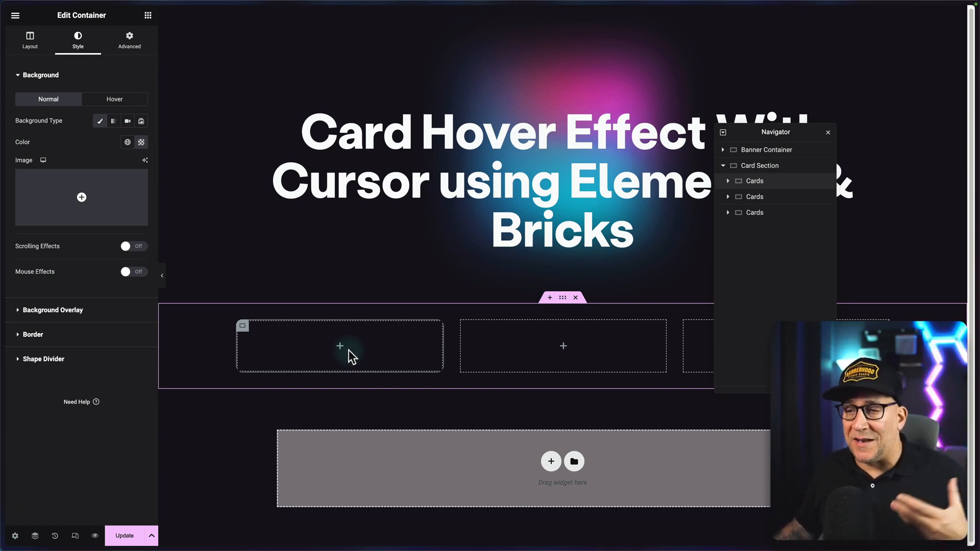
Add a new container inside the first card and duplicate it twice to get three nested containers.
left_click(341, 349)
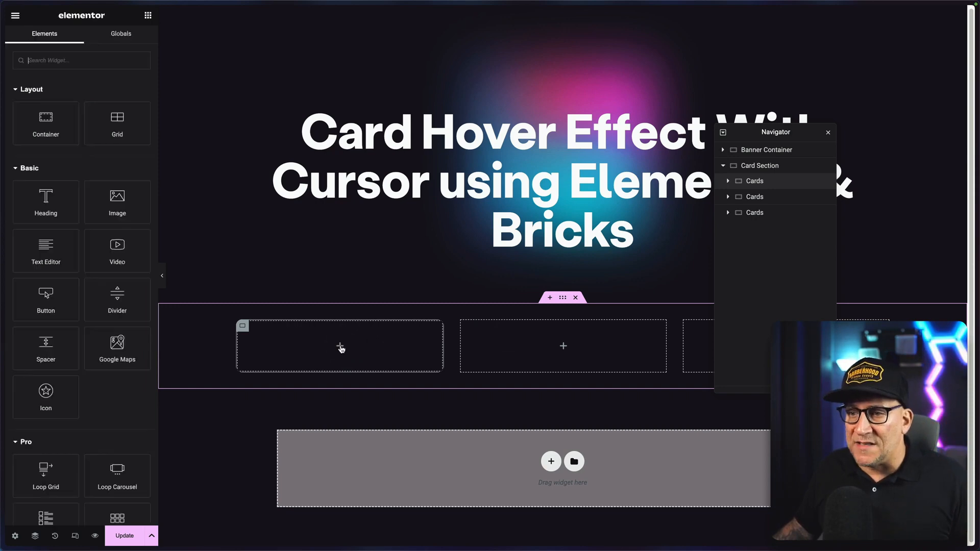
left_click_drag(47, 125, 334, 342)
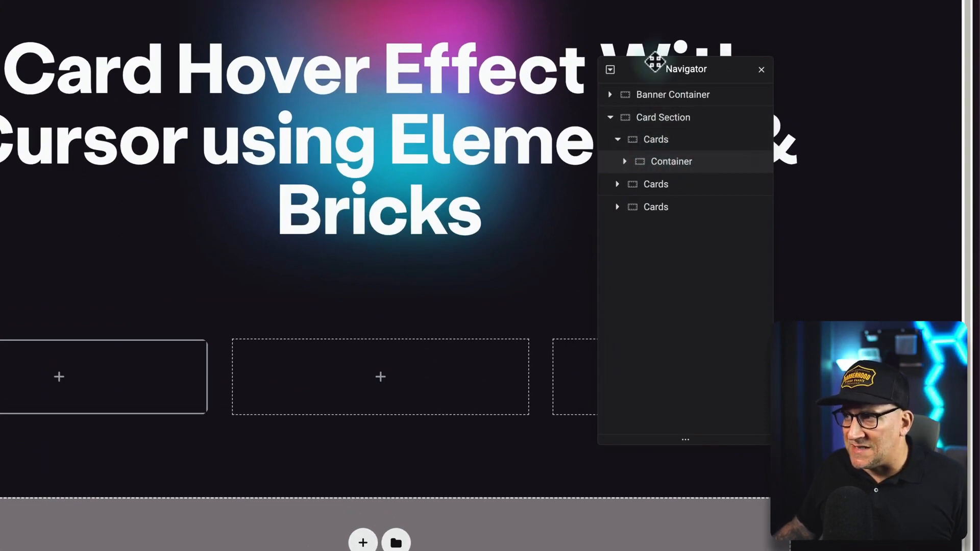
left_click_drag(654, 68, 278, 140)
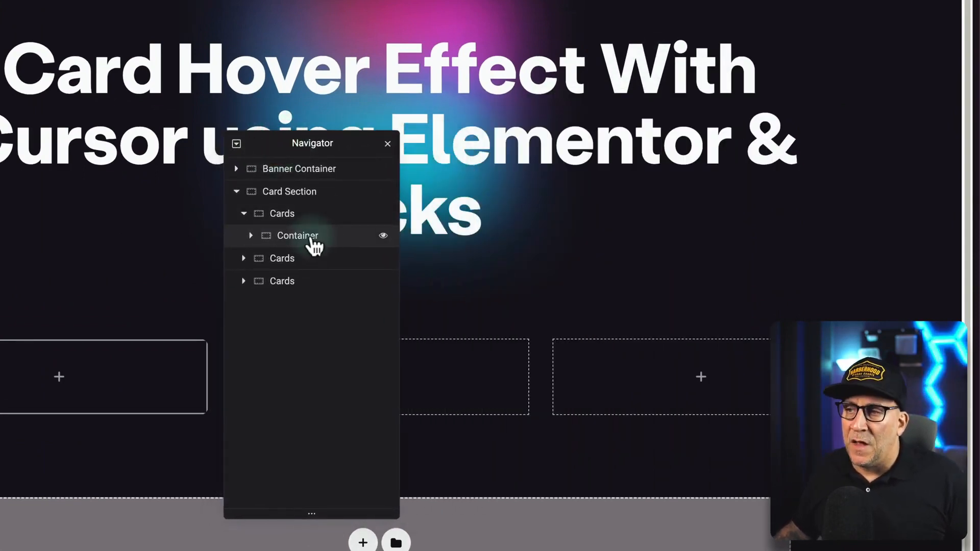
right_click(310, 239)
left_click(346, 269)
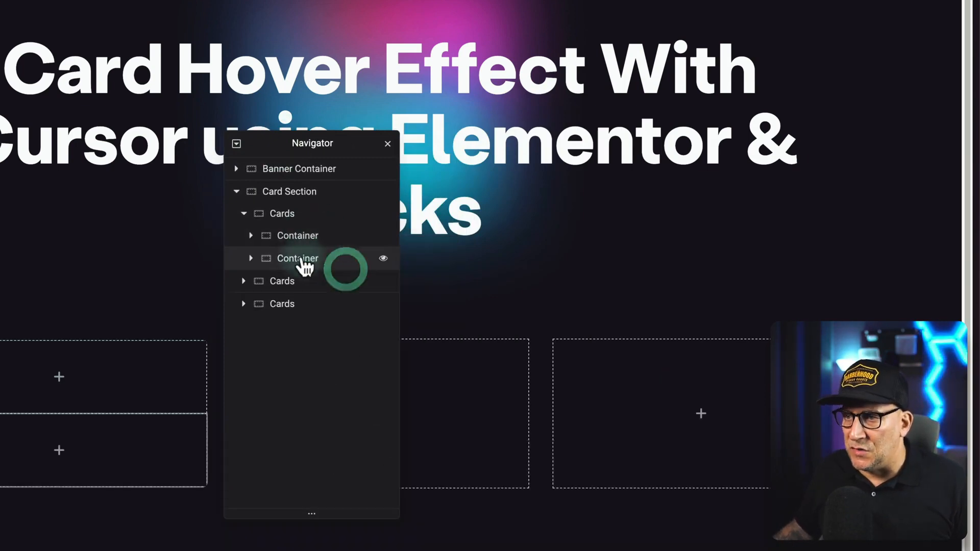
right_click(305, 261)
left_click(330, 290)
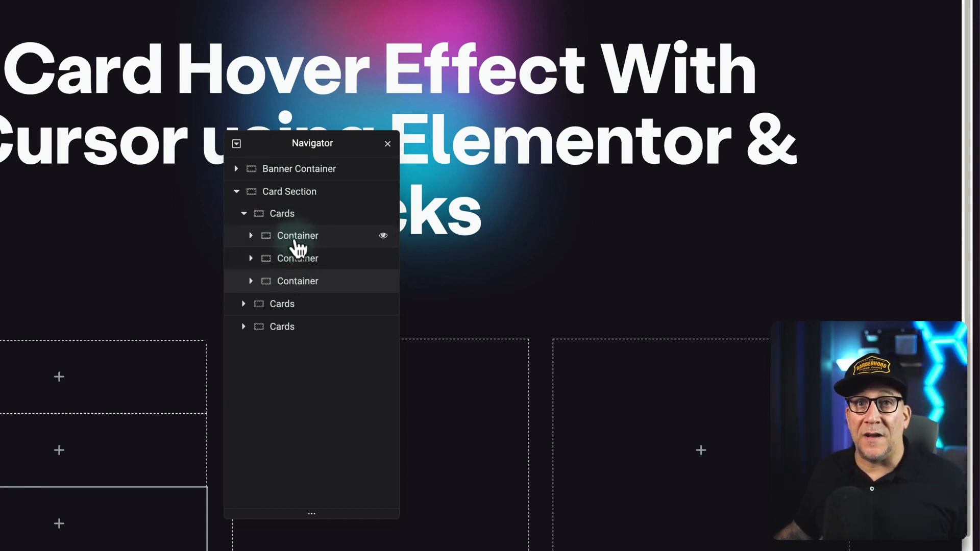
Rename the three nested containers in order as Inner, Blob and Fake Blob, and select Inner for editing.
double_click(299, 239)
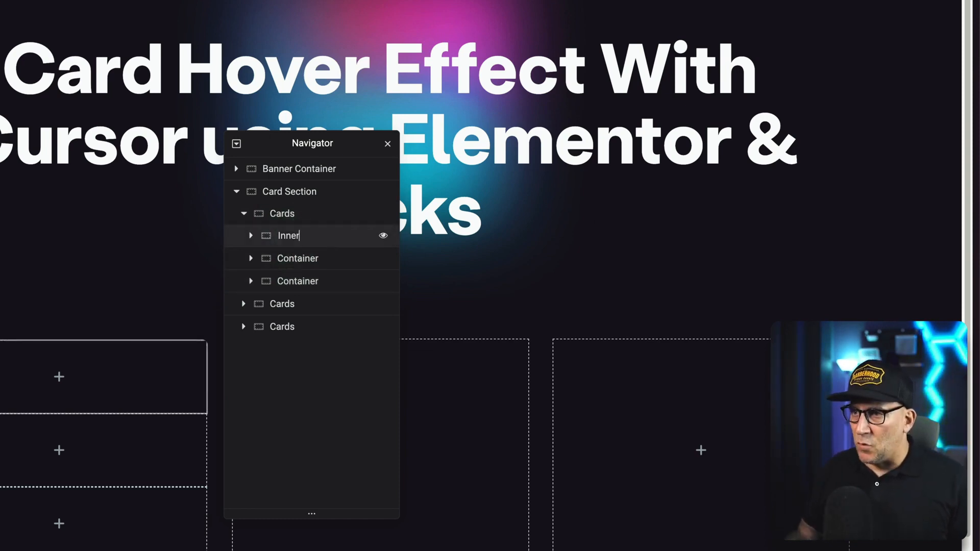
double_click(312, 258)
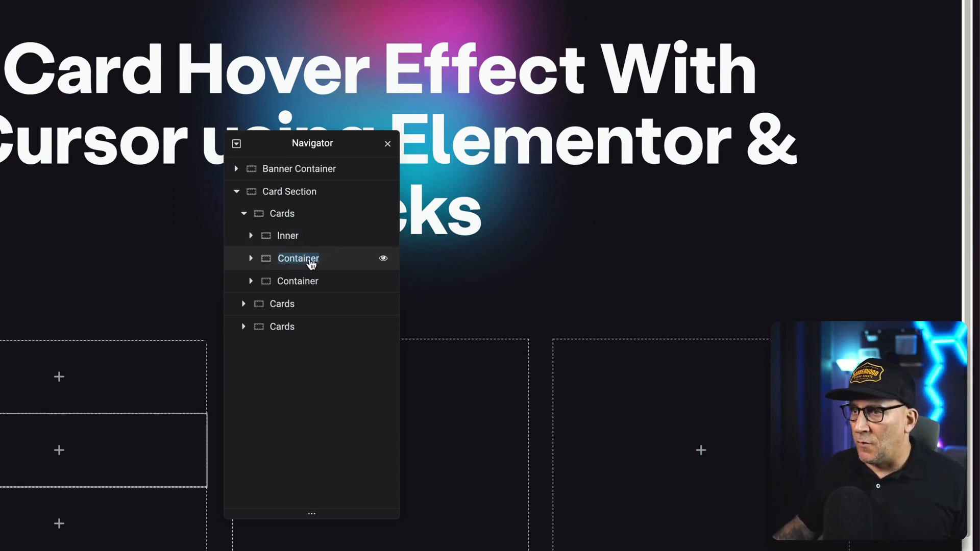
type("Blob")
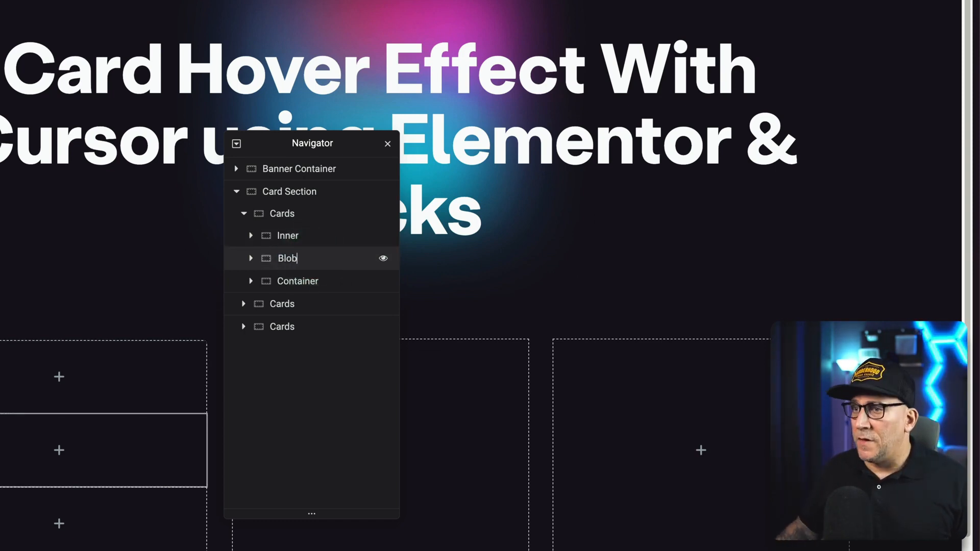
double_click(297, 281)
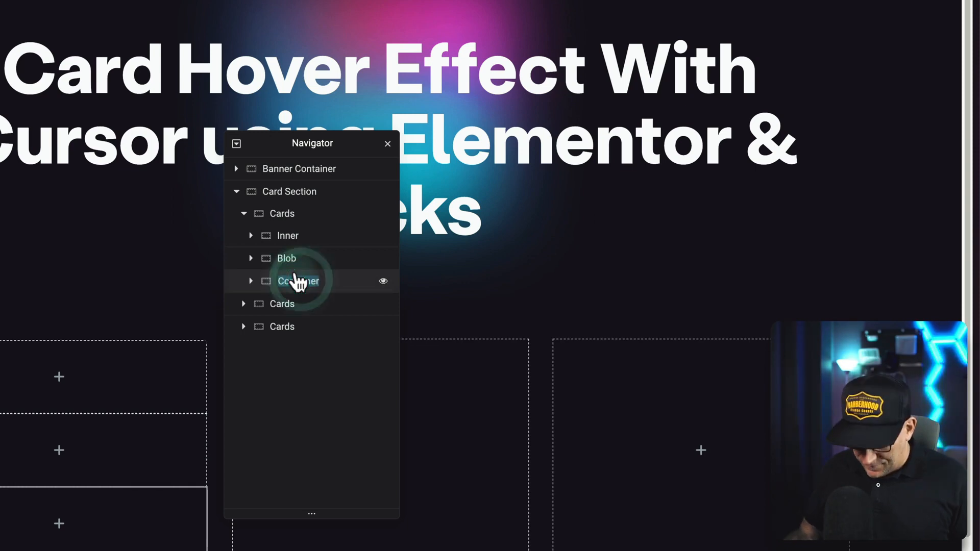
type("Fake Blob")
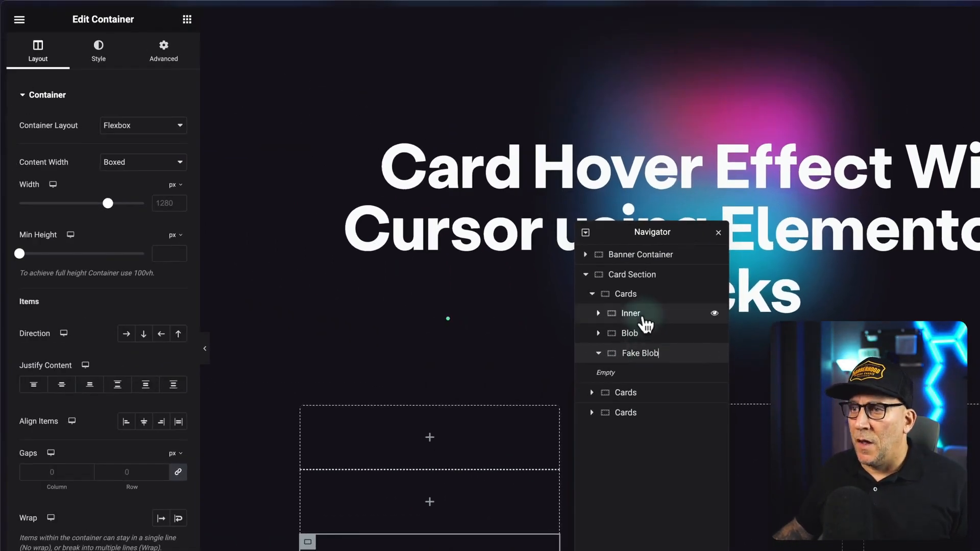
left_click(644, 320)
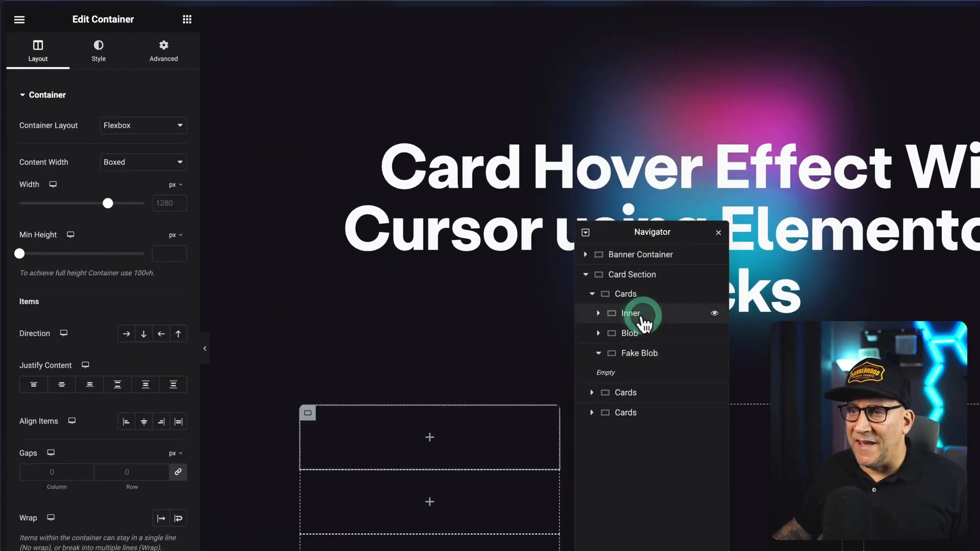
Assign the CSS class inner to the Inner container.
left_click(163, 51)
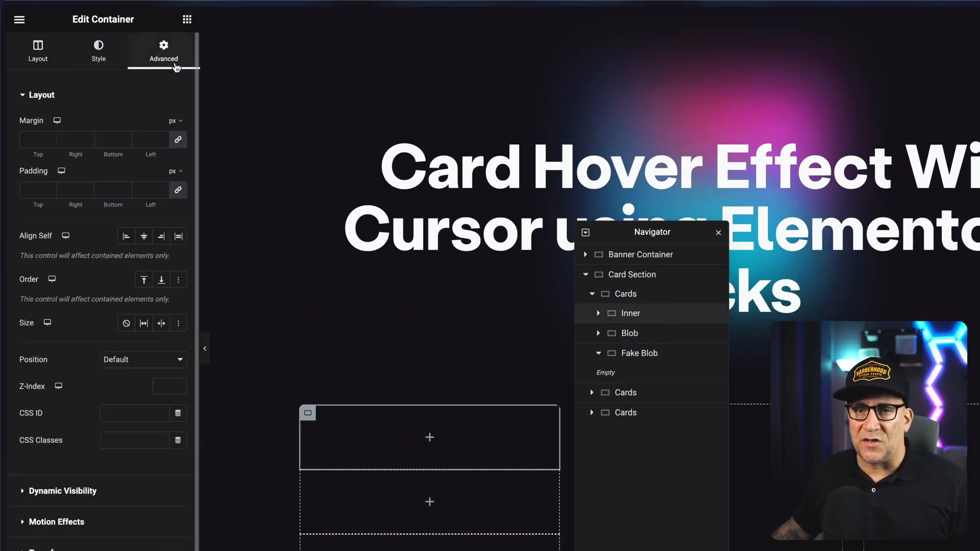
left_click(118, 443)
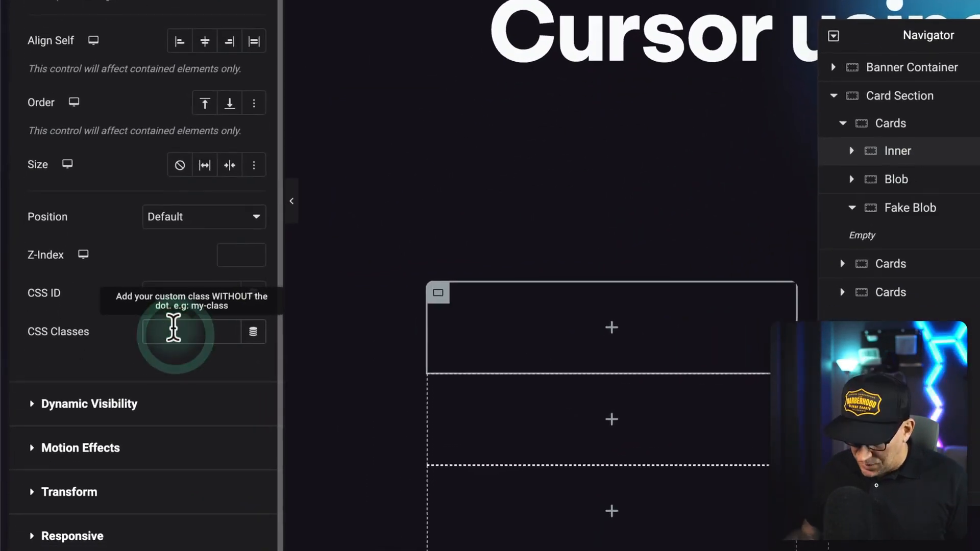
type("inner")
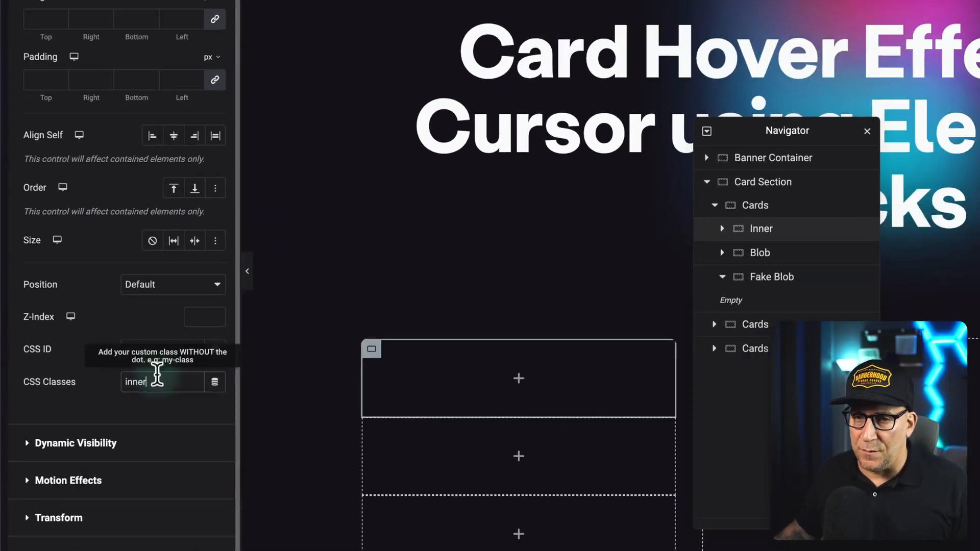
left_click_drag(180, 332, 119, 324)
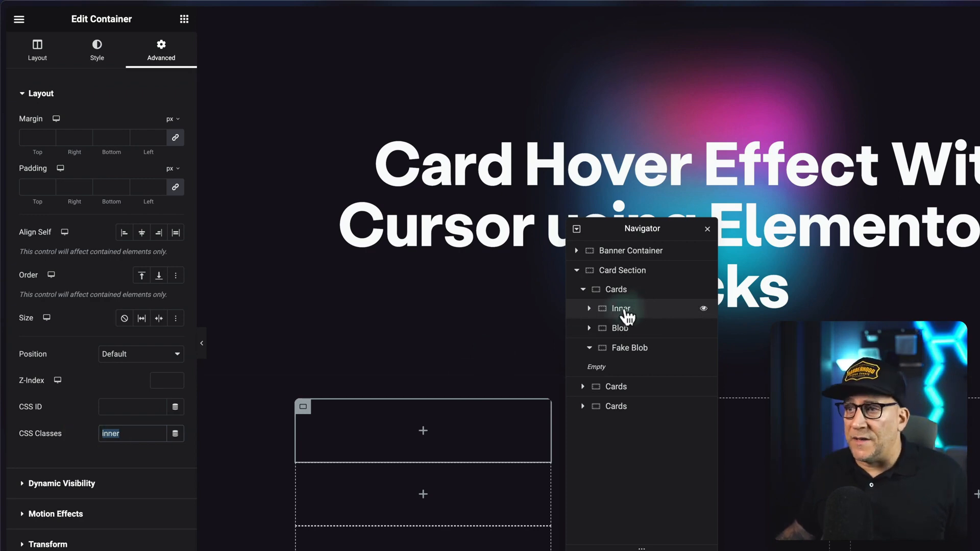
Add an Image widget to the Inner container and insert the pink starburst graphic Group.svg from the media library.
left_click(184, 19)
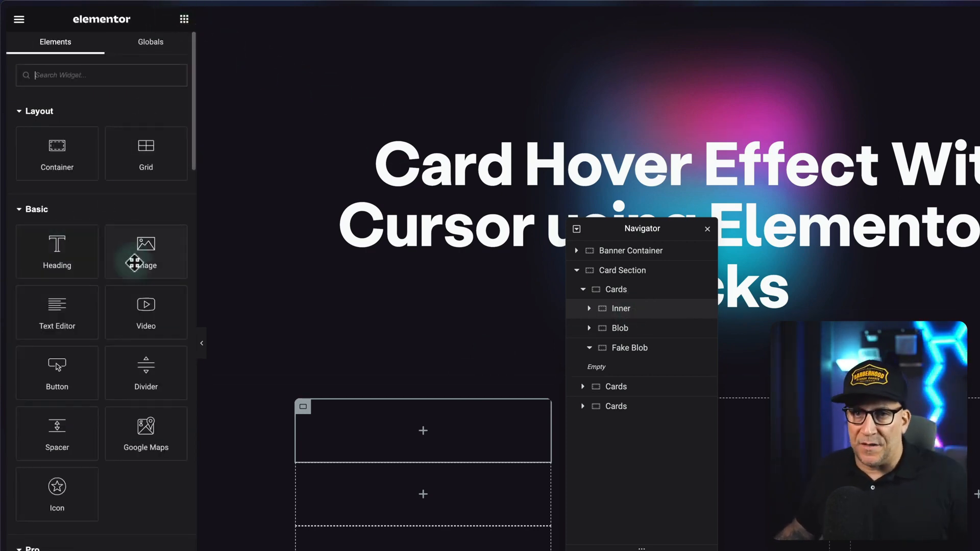
left_click_drag(138, 253, 424, 433)
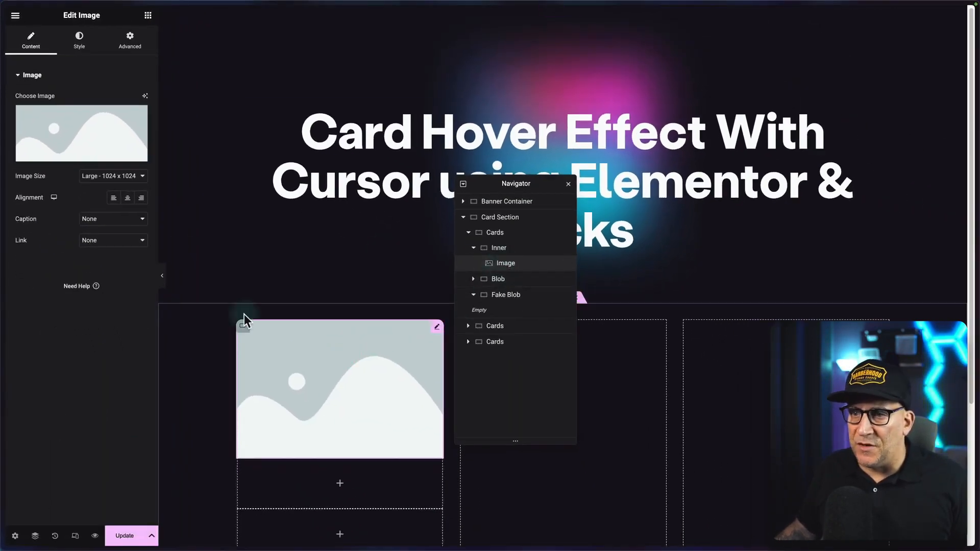
left_click(81, 151)
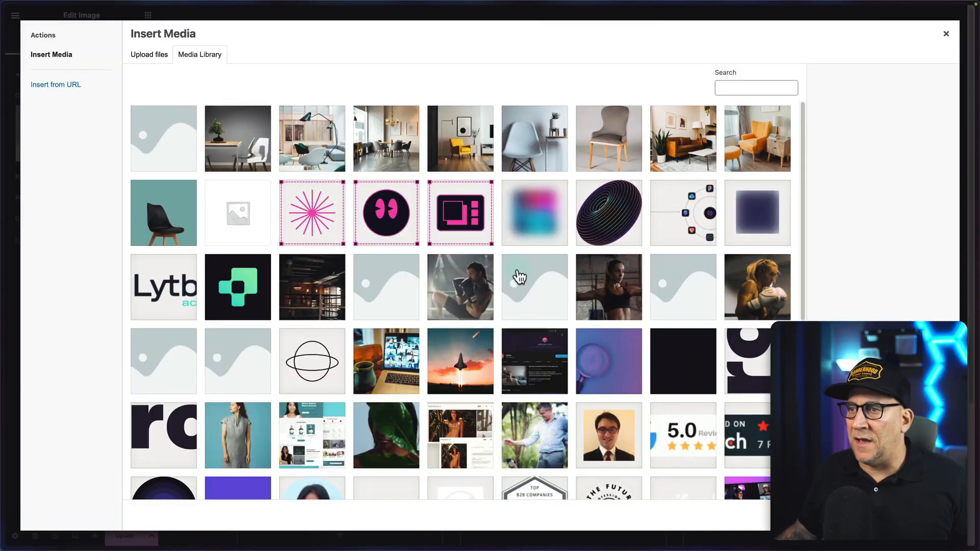
left_click(331, 214)
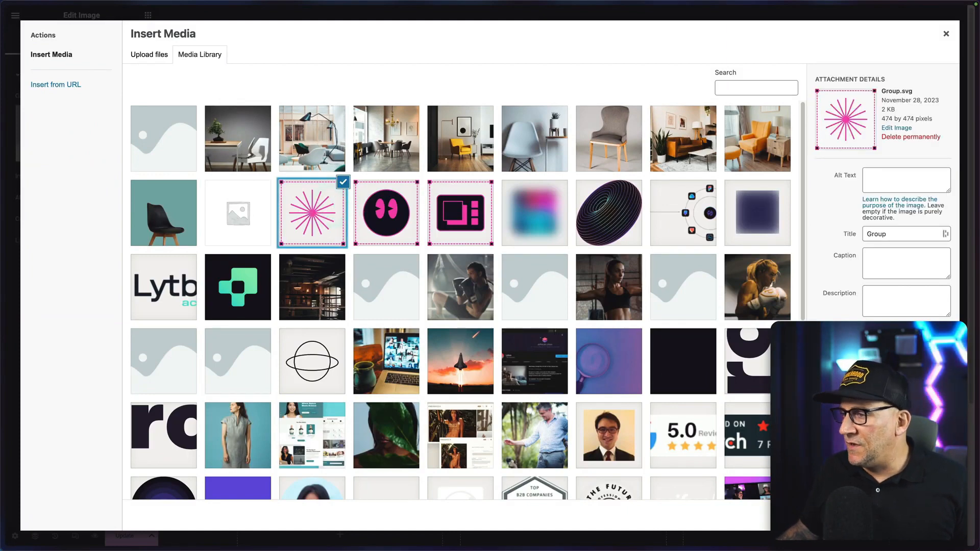
left_click(927, 516)
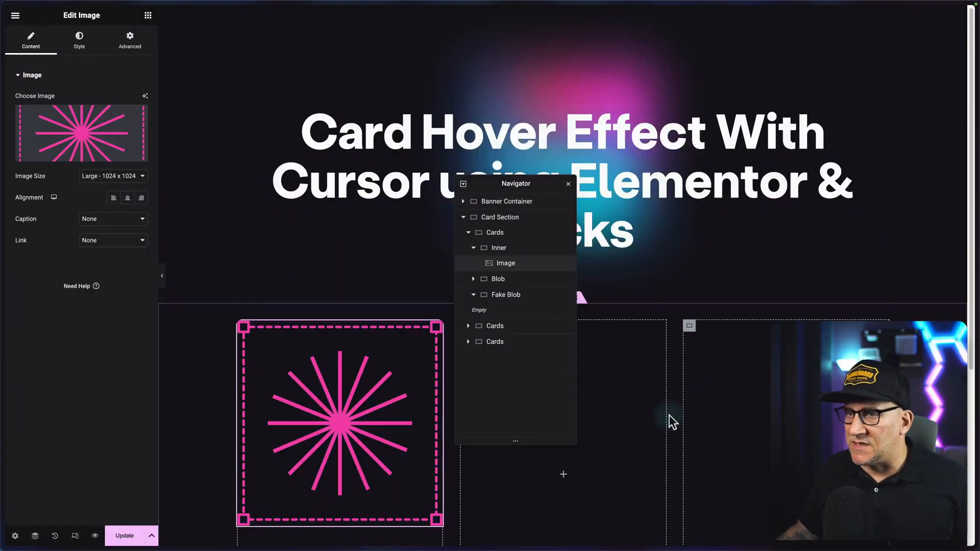
Set the starburst image's width to 60 px and align it to the start of its container.
left_click(84, 50)
left_click(139, 97)
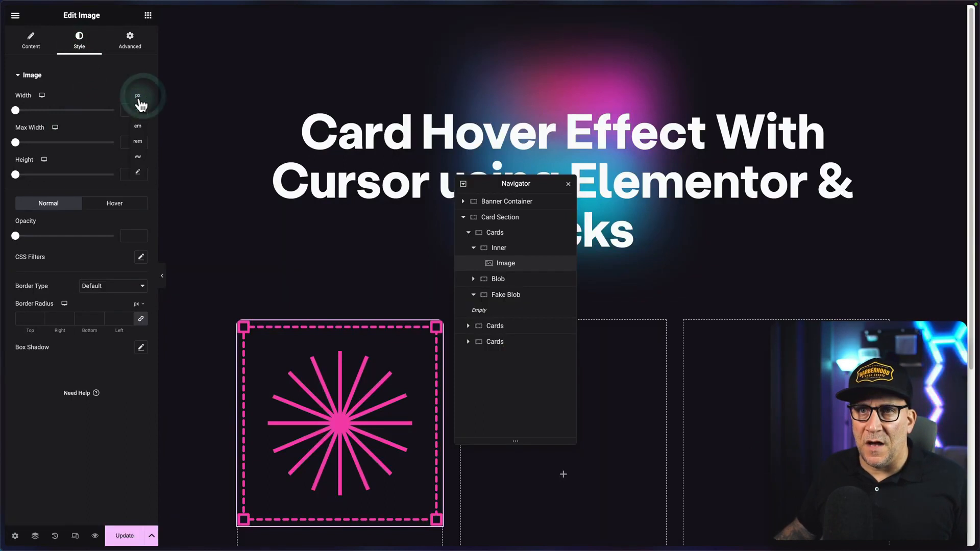
left_click(139, 98)
left_click(128, 110)
type("60")
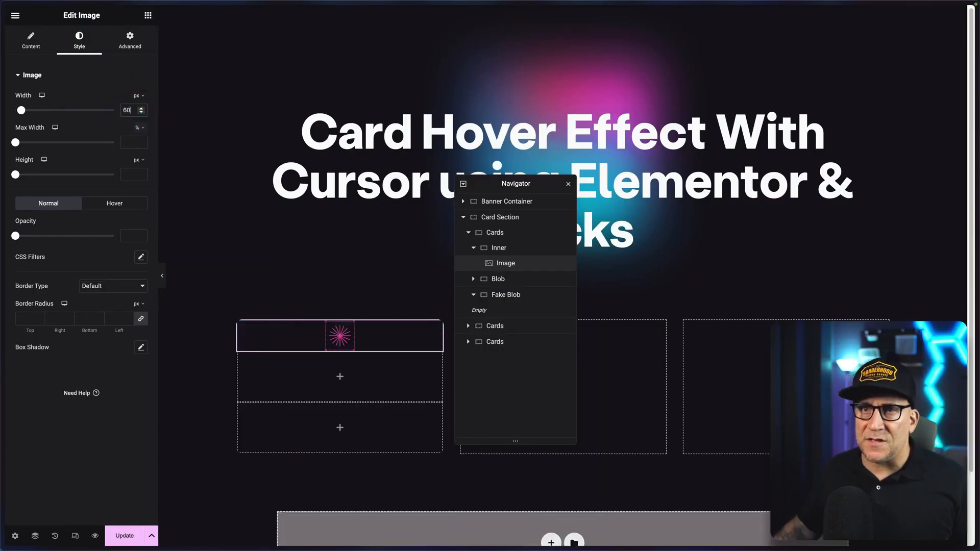
left_click(130, 39)
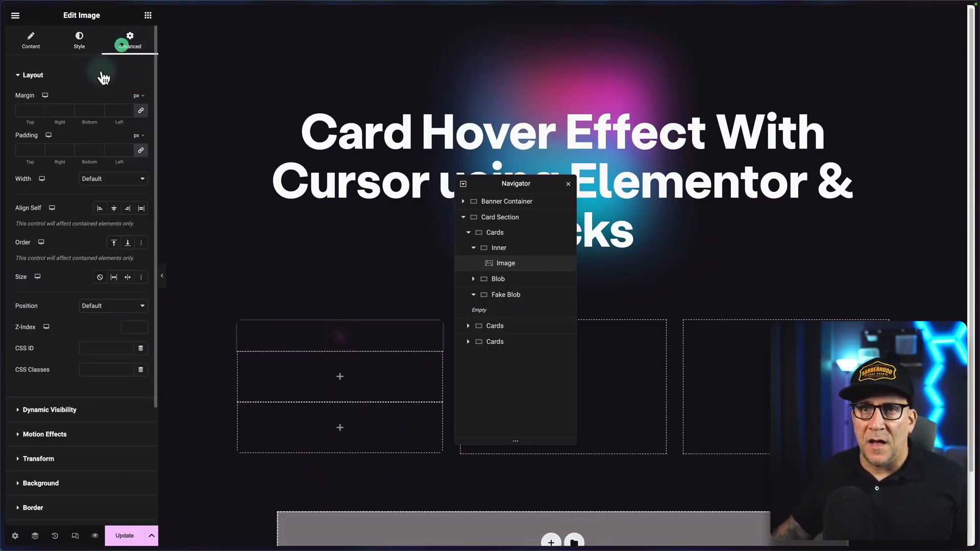
left_click(100, 209)
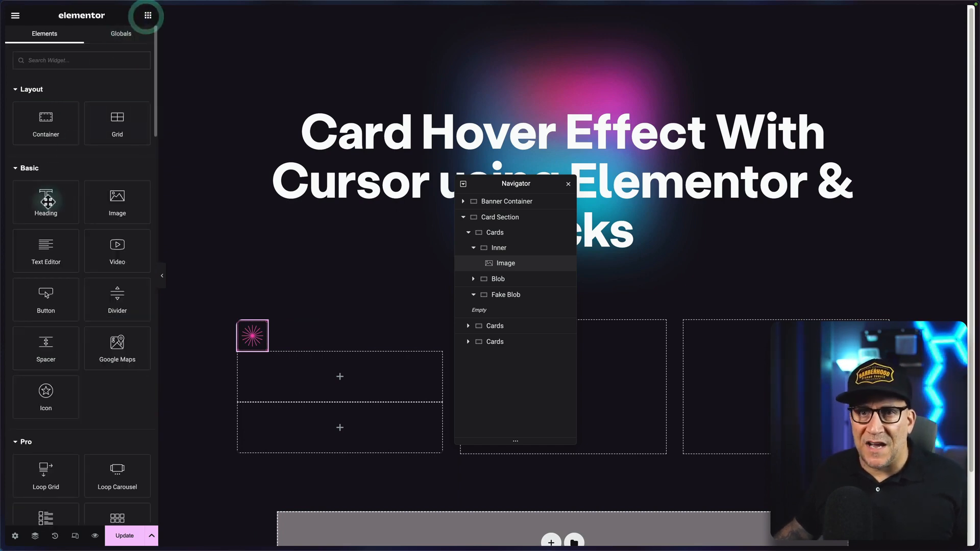
Add a Heading and a Text Editor widget below the image in Inner, ordering the heading above the text.
left_click_drag(45, 202, 256, 352)
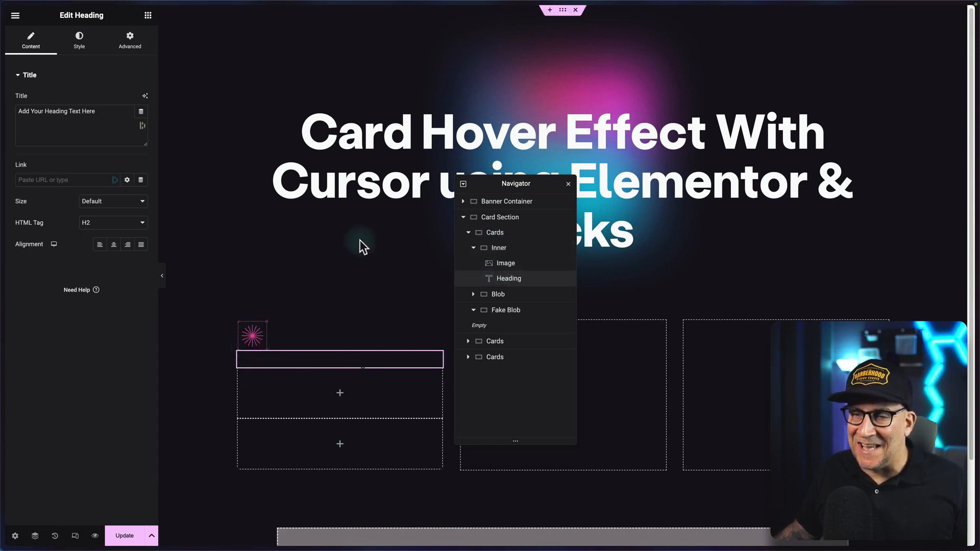
left_click(148, 17)
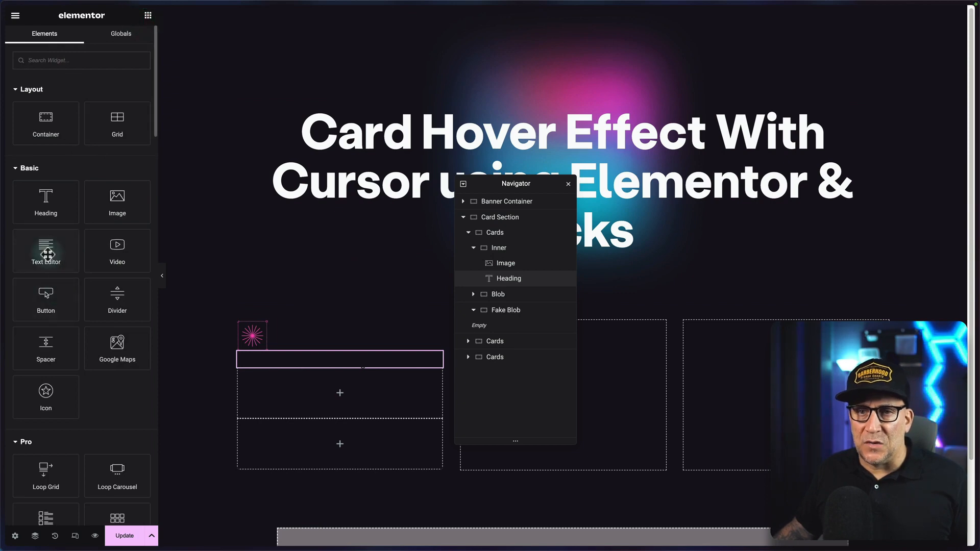
left_click_drag(46, 250, 269, 359)
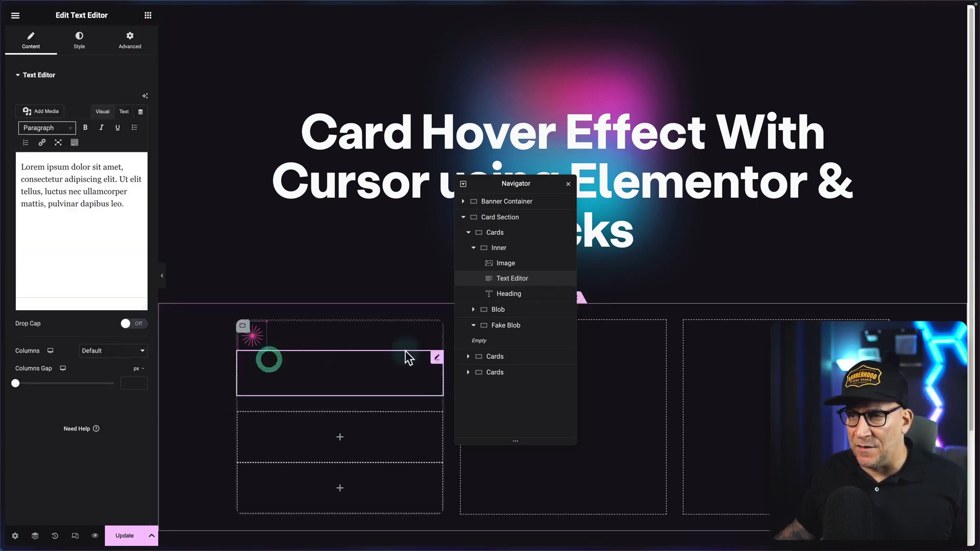
left_click_drag(503, 293, 499, 280)
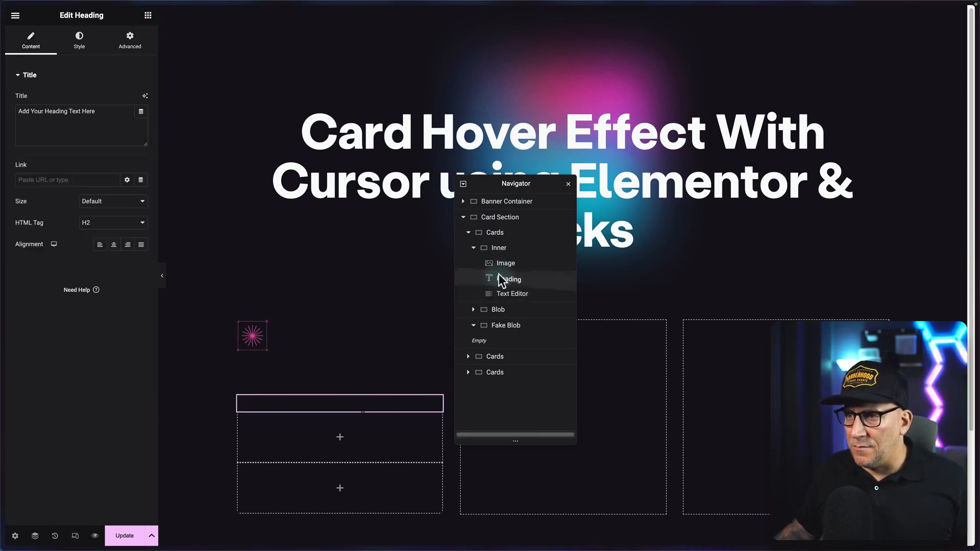
Style the card heading with a white global text color and a bold title global font.
left_click(79, 38)
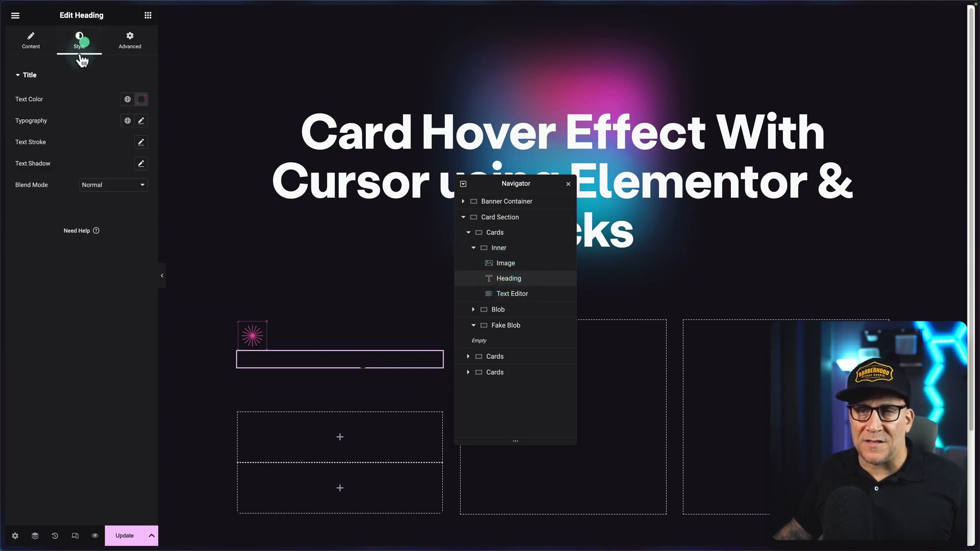
left_click(128, 98)
scroll(65, 232, "down", 2)
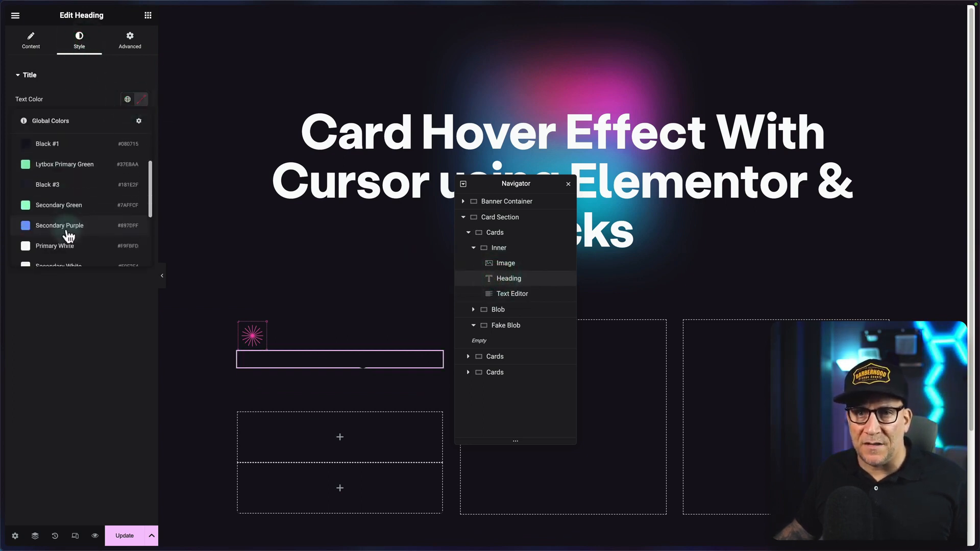
left_click(66, 233)
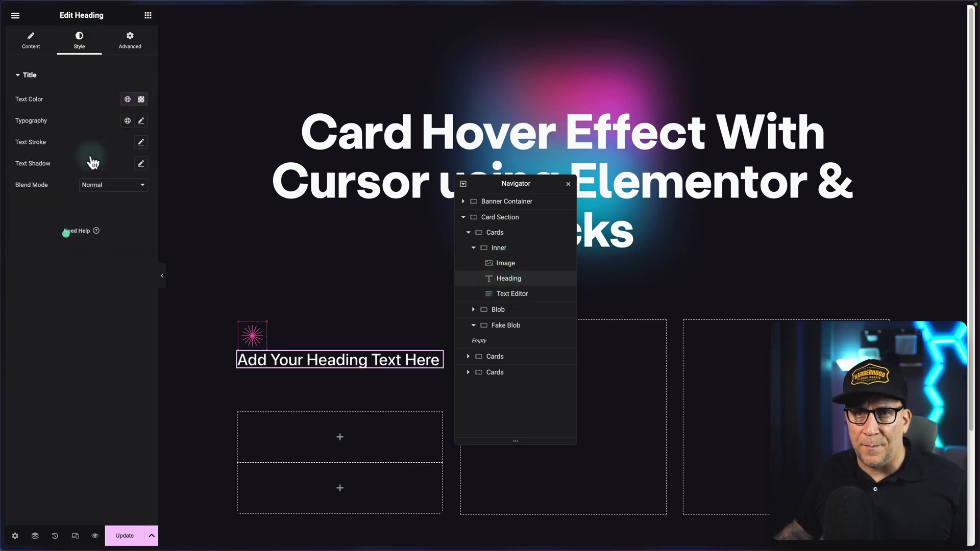
left_click(128, 121)
scroll(51, 242, "down", 2)
left_click(50, 250)
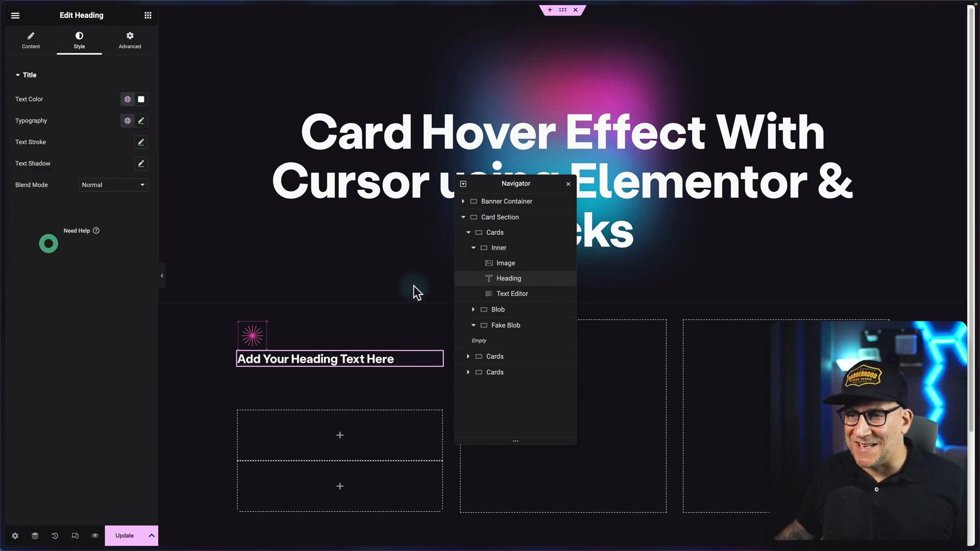
Style the card's text paragraph with a white global text color and the M Text global font.
left_click(494, 295)
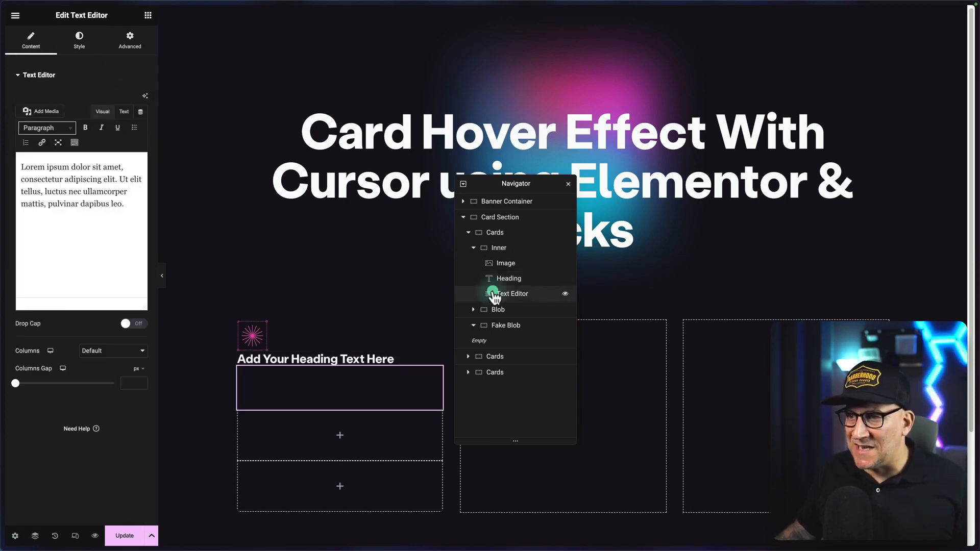
left_click(80, 40)
left_click(128, 120)
scroll(77, 218, "down", 2)
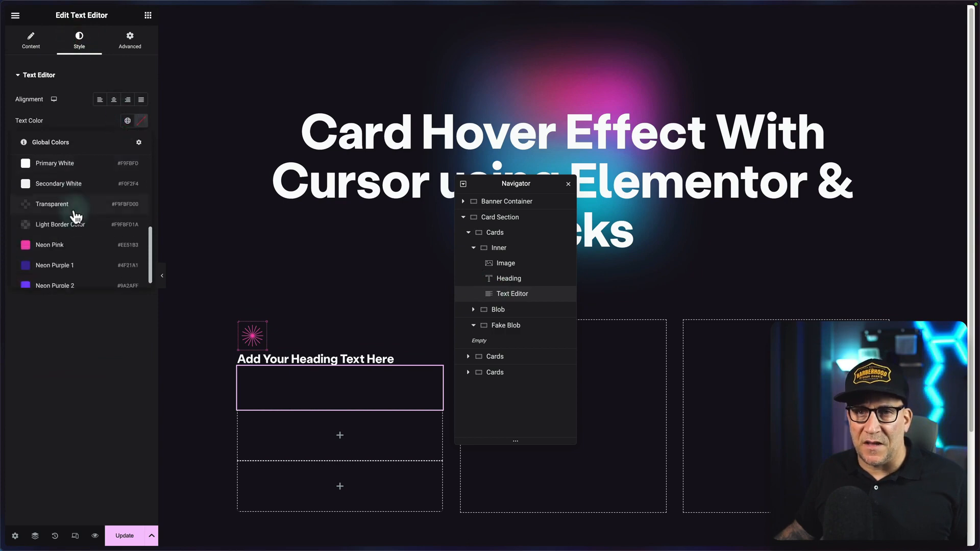
left_click(74, 206)
left_click(128, 143)
scroll(81, 245, "down", 2)
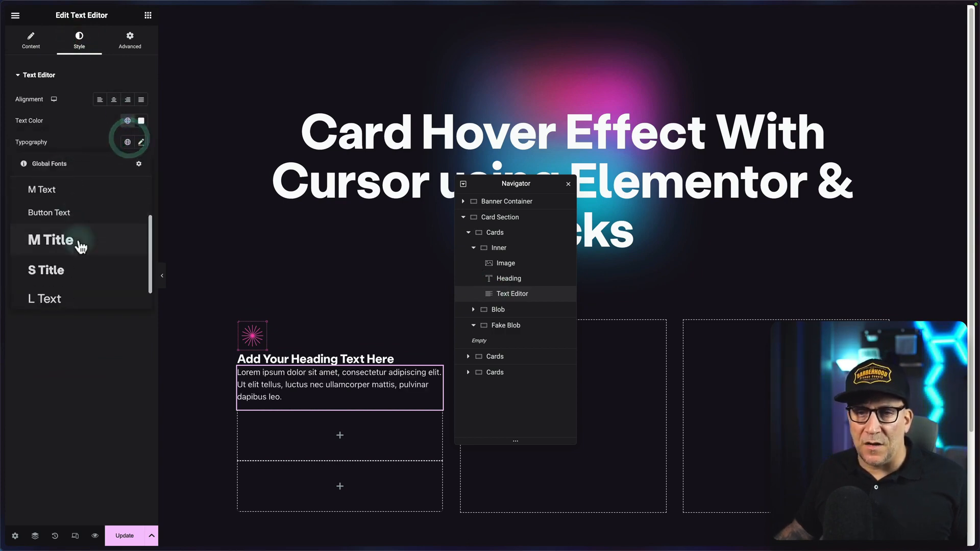
left_click(64, 198)
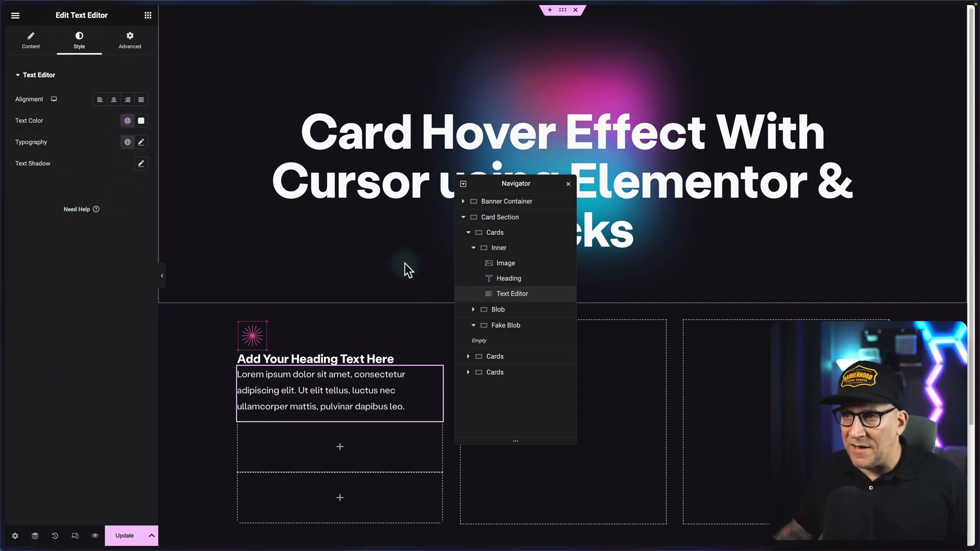
Set the Inner container's padding to 3 rem on all sides.
left_click(499, 248)
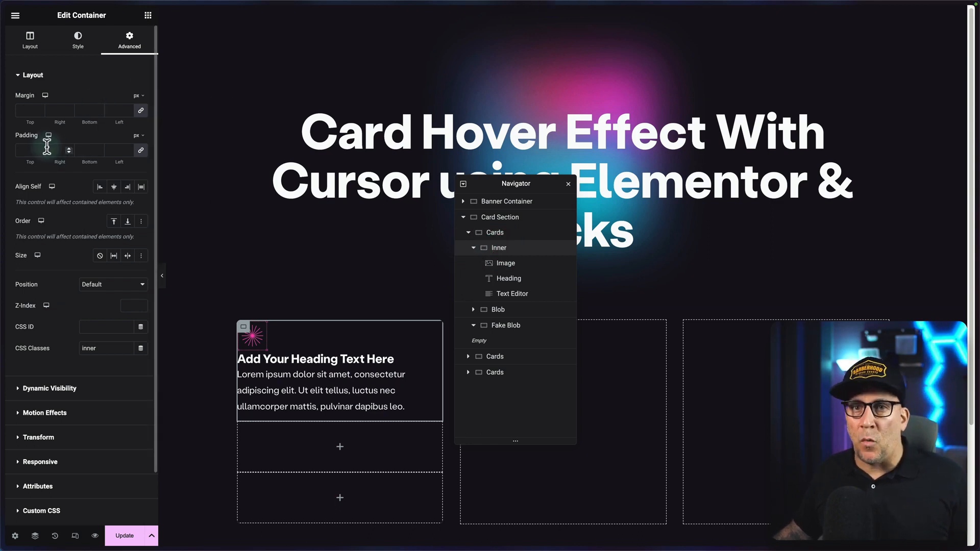
left_click(137, 181)
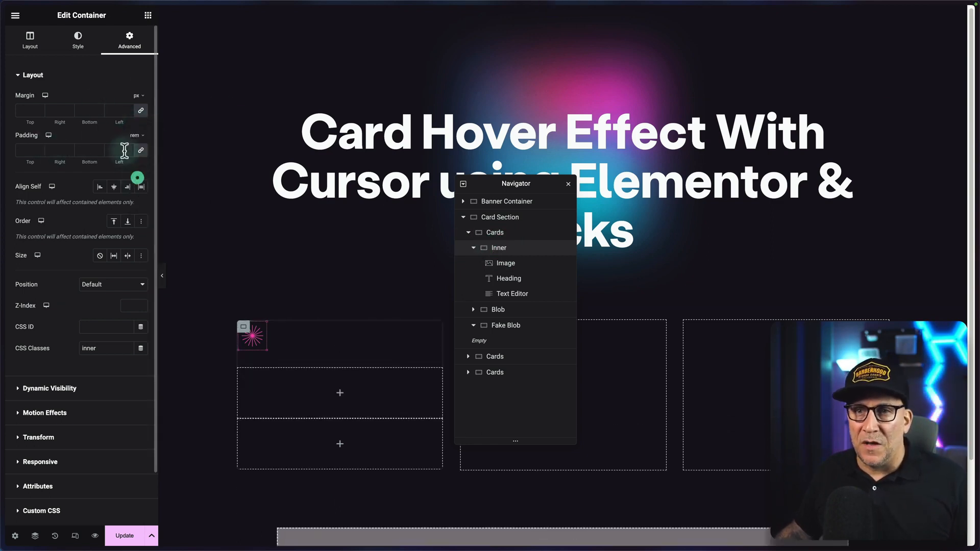
left_click(129, 148)
type("1")
left_click(129, 148)
left_click(128, 148)
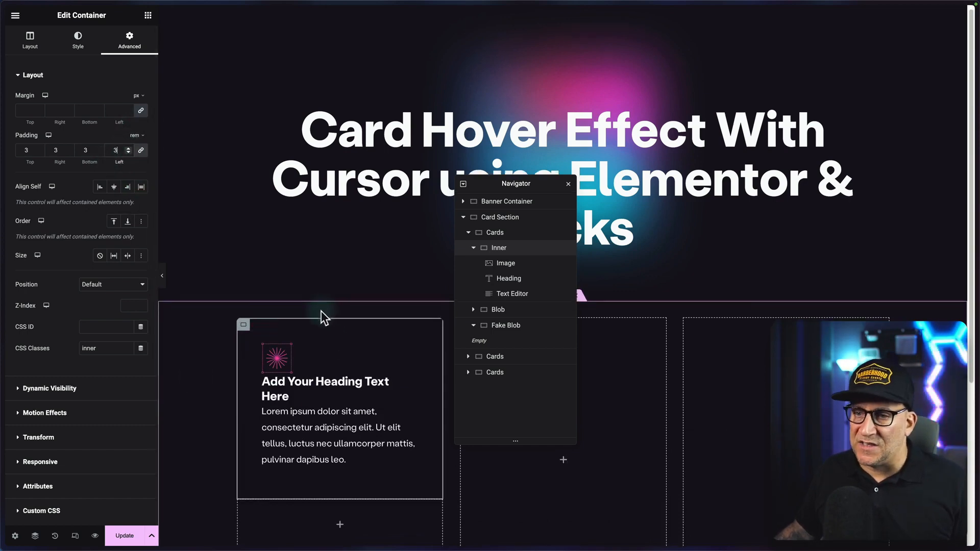
scroll(321, 309, "down", 4)
scroll(322, 307, "up", 1)
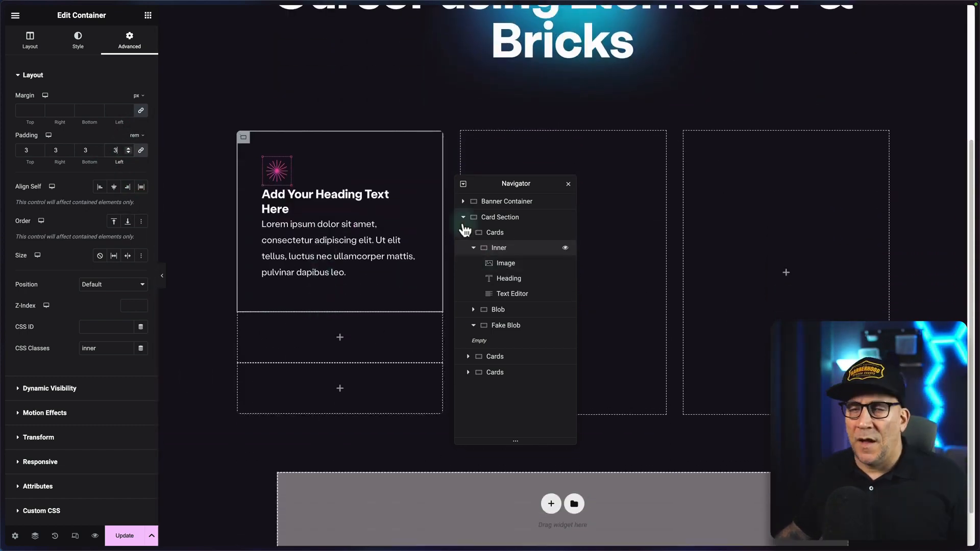
Set the Inner container's column and row gaps to 1 rem.
left_click(36, 40)
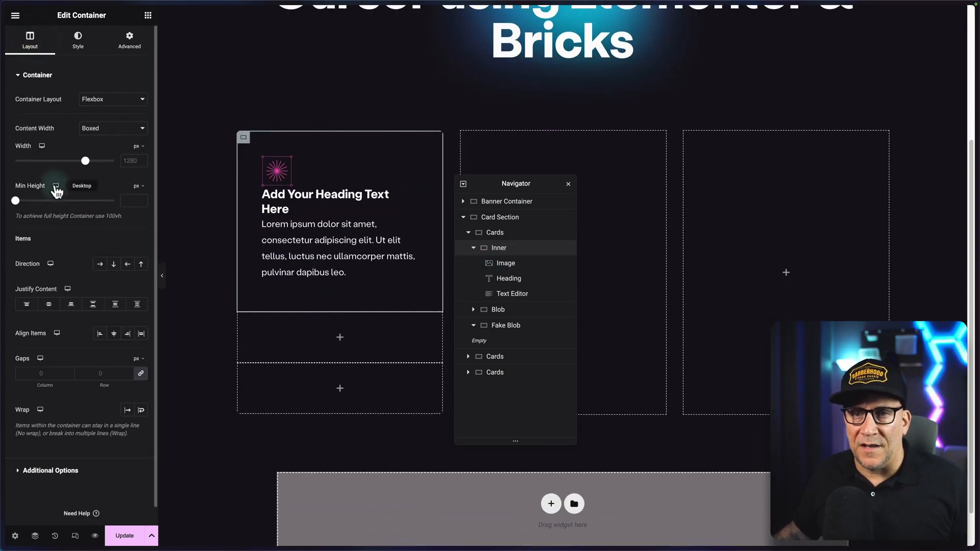
scroll(54, 187, "down", 1)
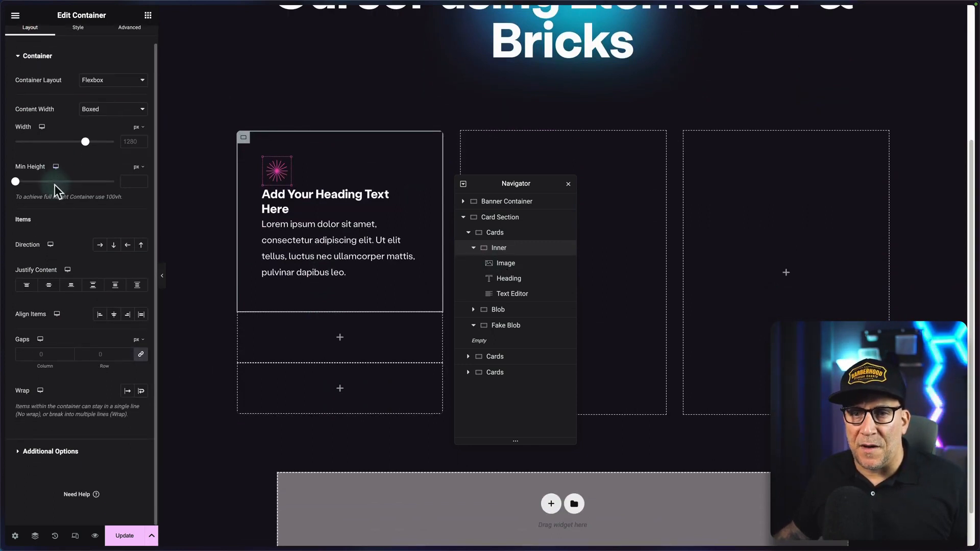
left_click(141, 340)
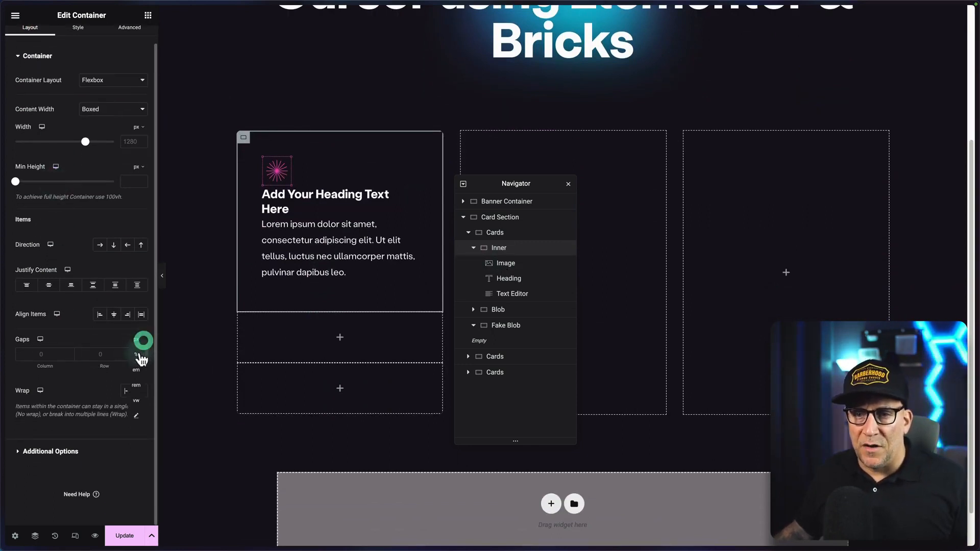
left_click(137, 386)
left_click(128, 351)
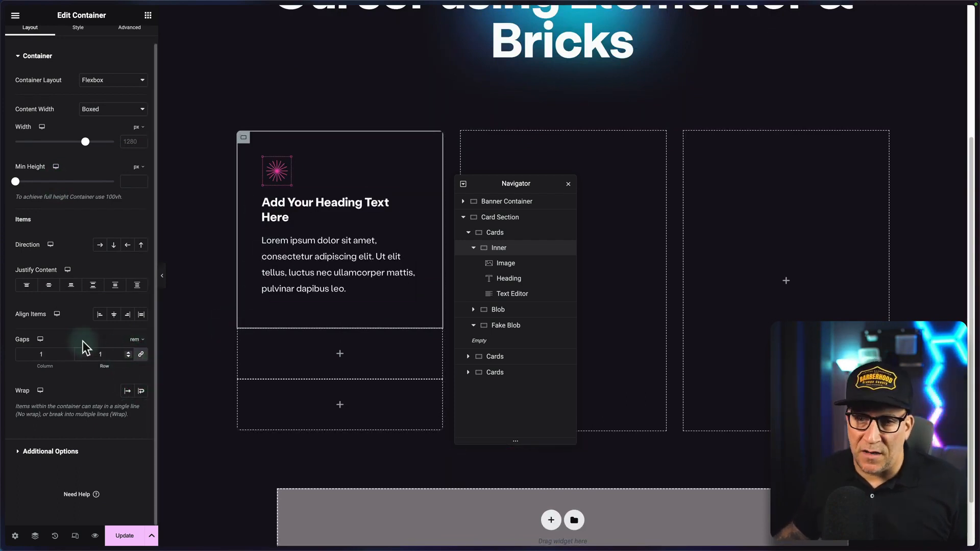
scroll(87, 306, "up", 2)
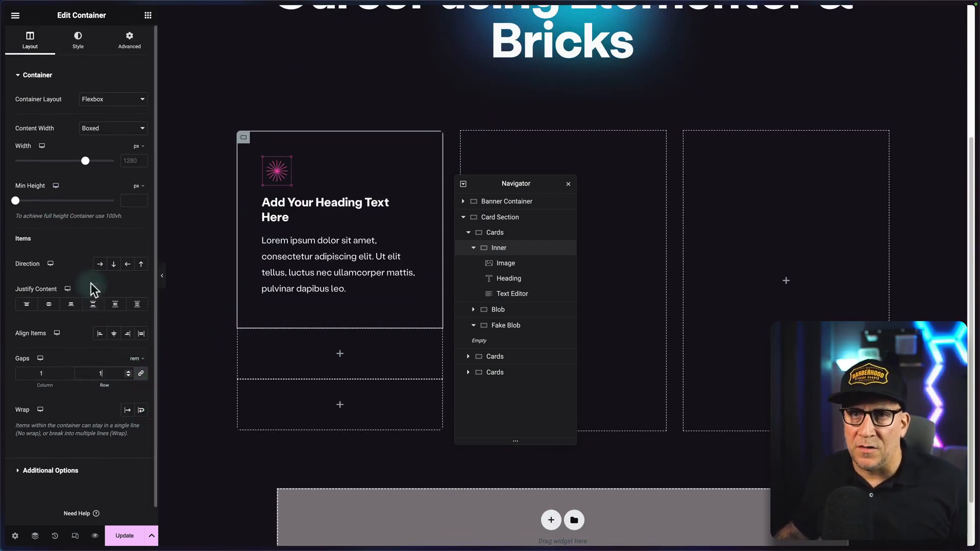
Set the Inner container's border radius to 12 px on all four corners.
left_click(76, 50)
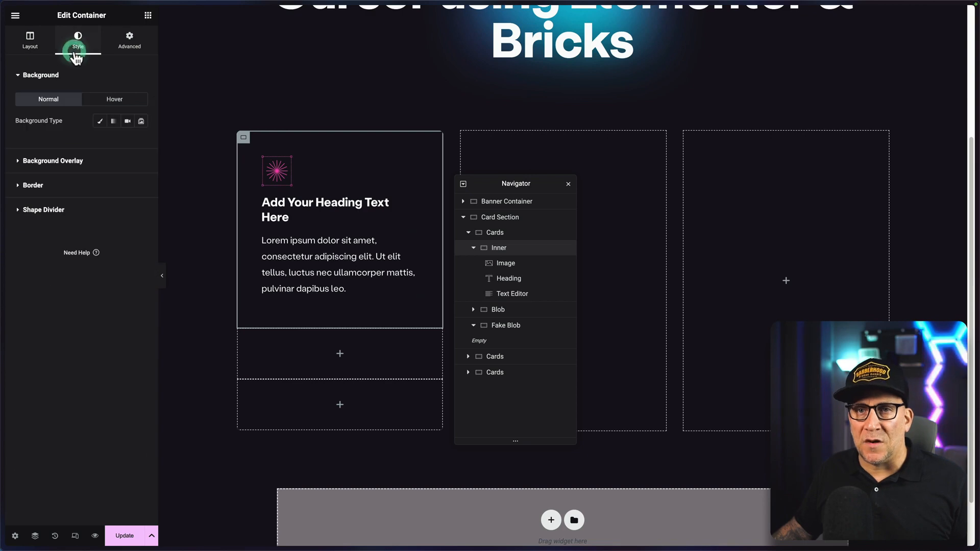
left_click(32, 187)
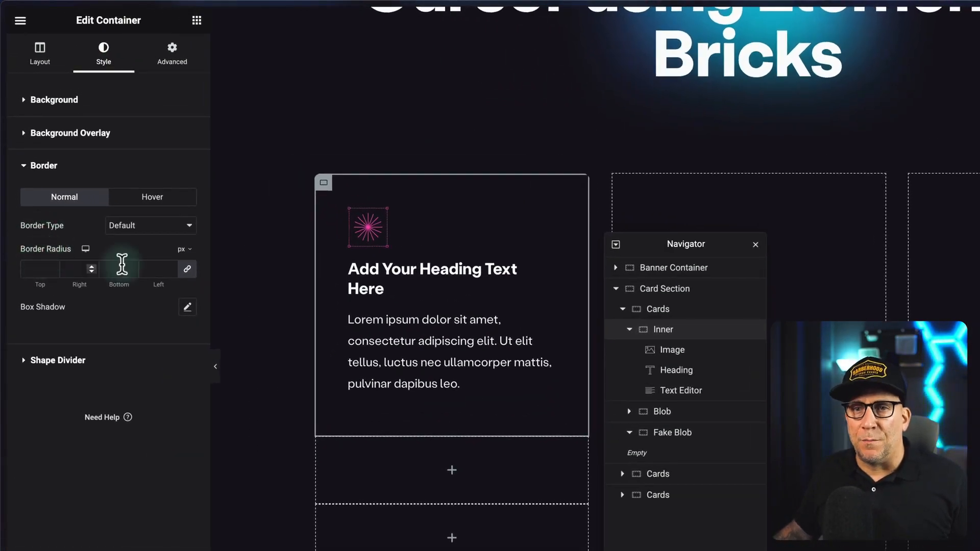
left_click(173, 266)
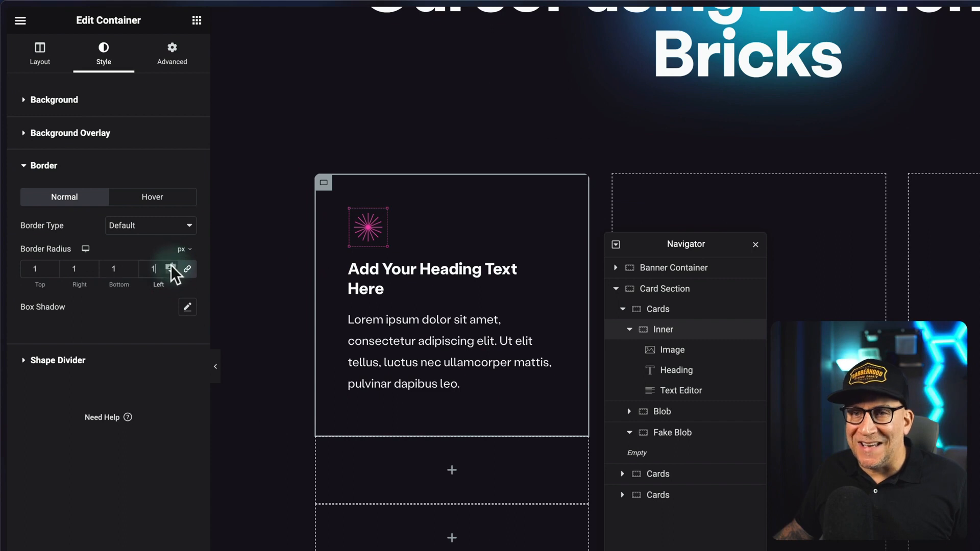
type("5")
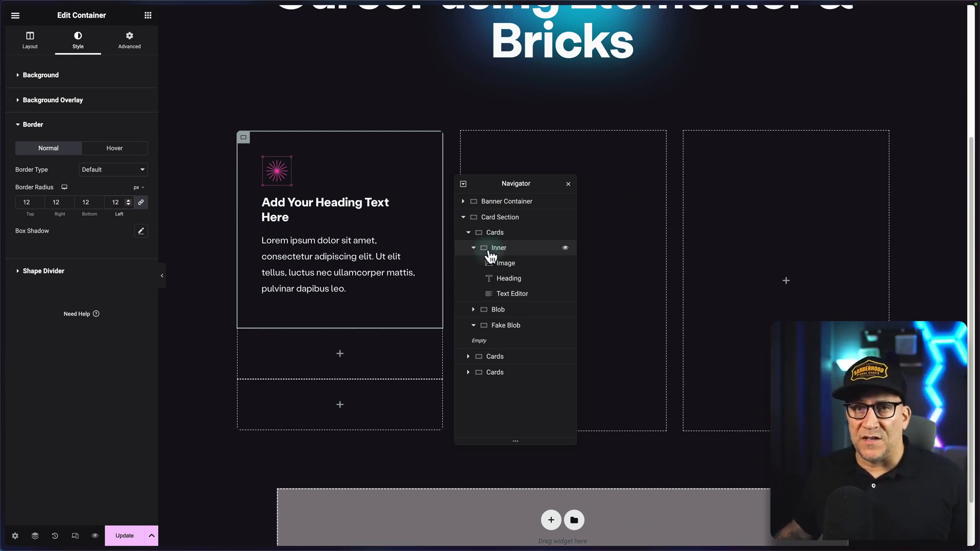
Give the Inner container a classic background in global color Black #2 with its opacity reduced to 0.8.
left_click(44, 76)
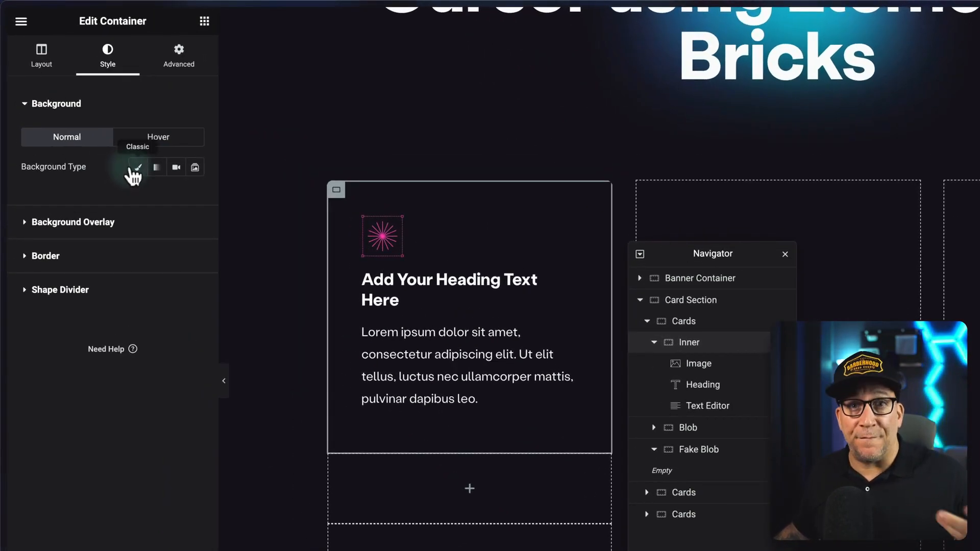
left_click(137, 170)
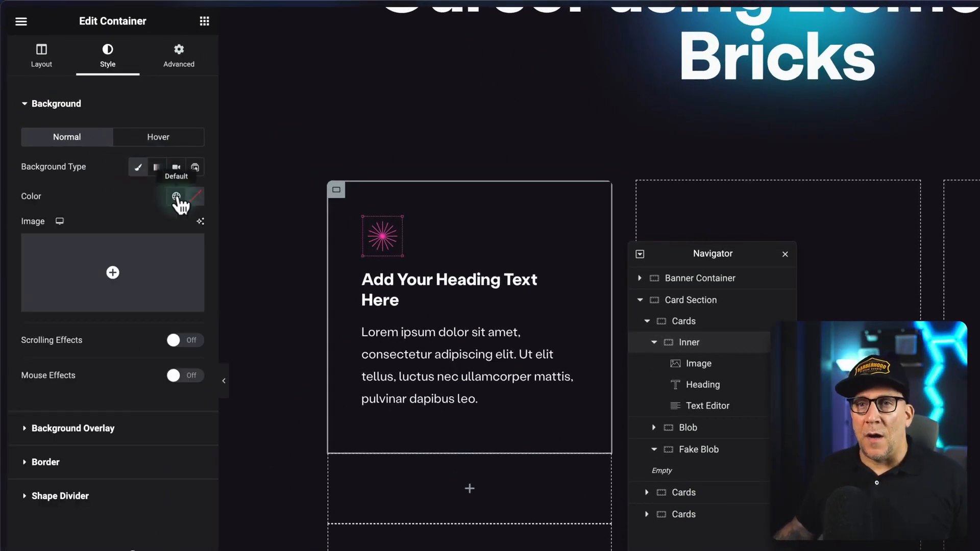
left_click(176, 196)
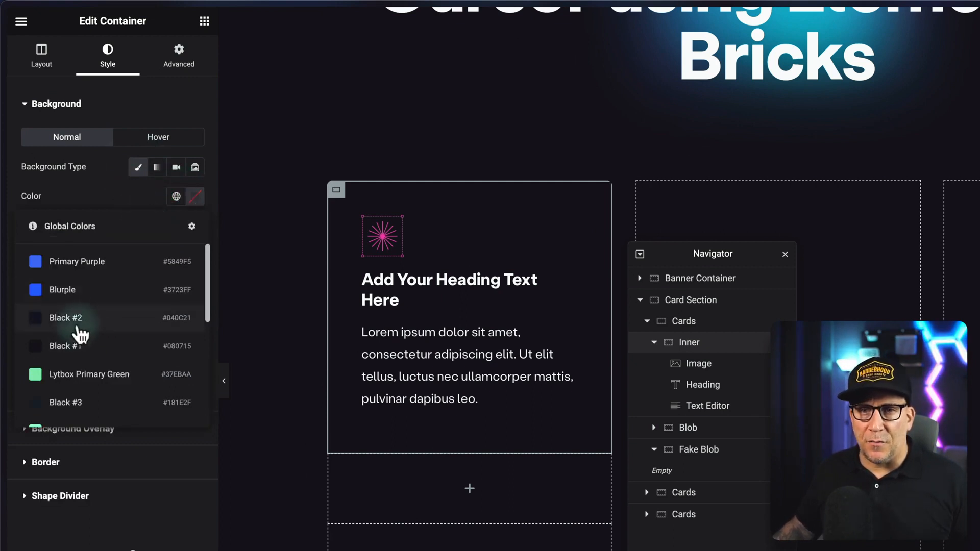
left_click(80, 322)
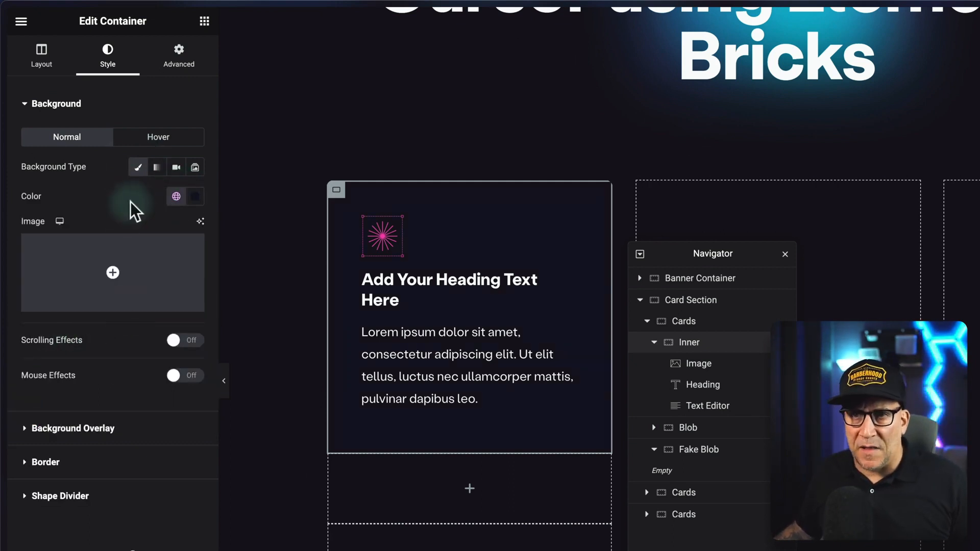
left_click(195, 196)
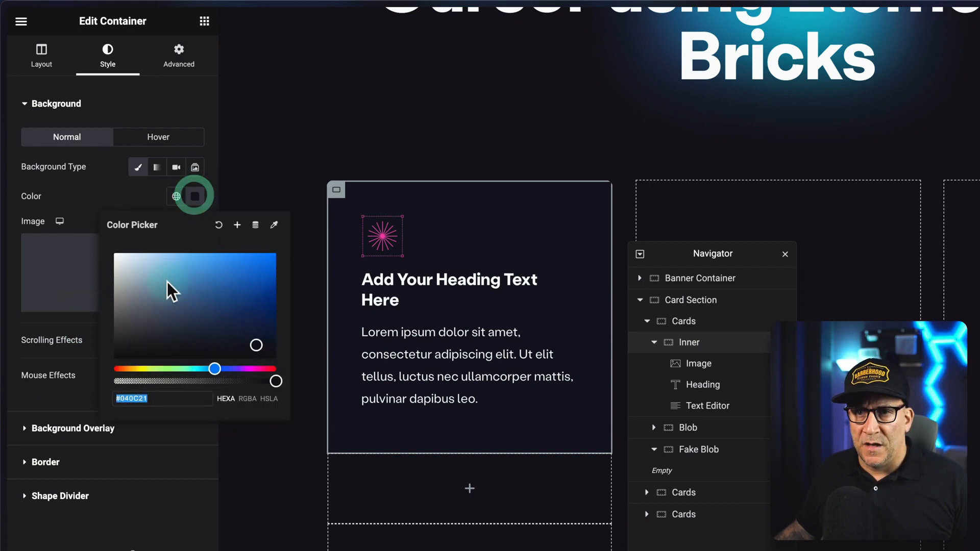
left_click(249, 399)
left_click_drag(275, 381, 262, 383)
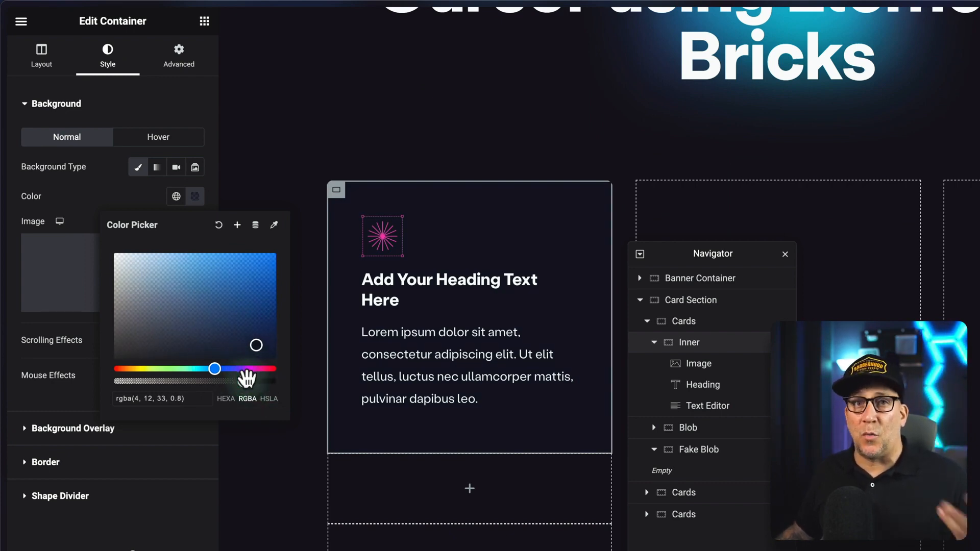
left_click(125, 195)
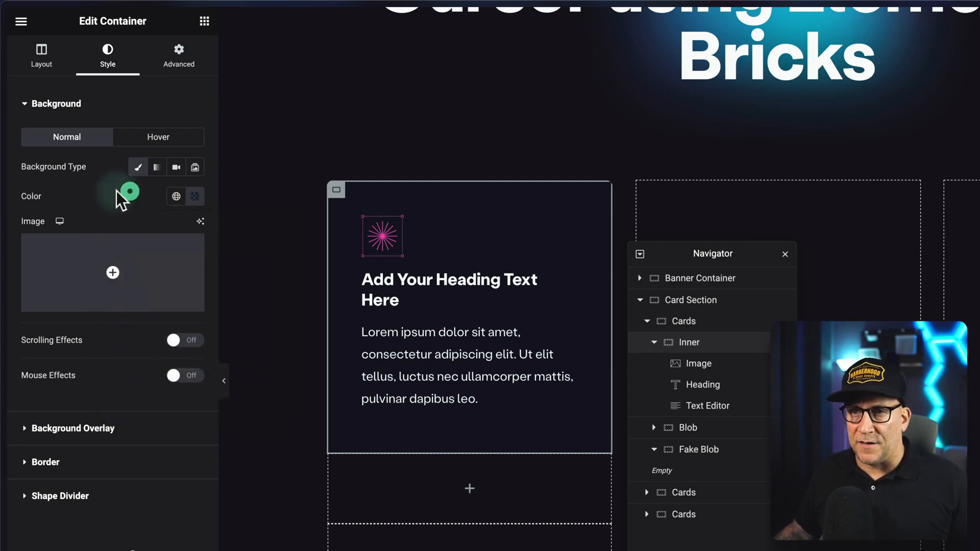
Give the Inner container's hover state a classic background in global color Black #2 with its opacity reduced to 0.6.
left_click(147, 140)
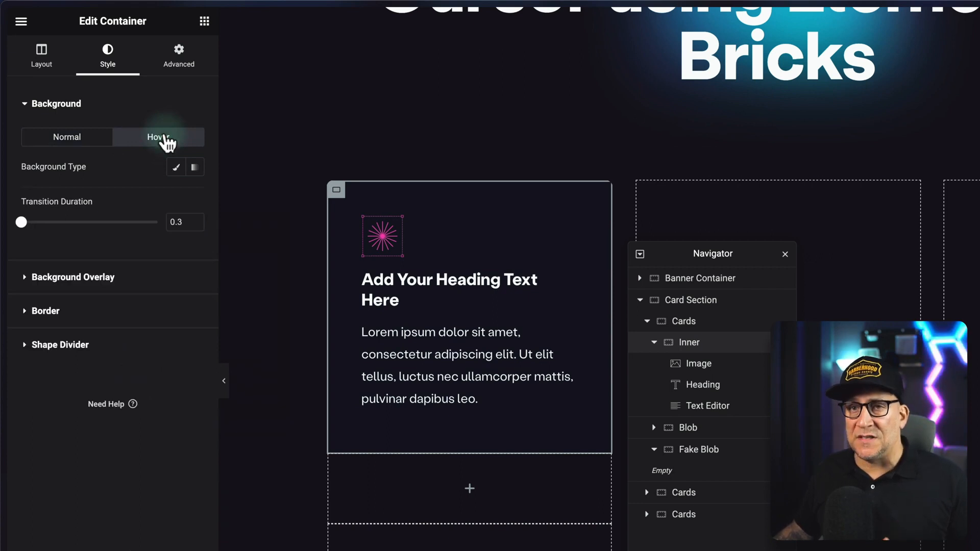
left_click(174, 168)
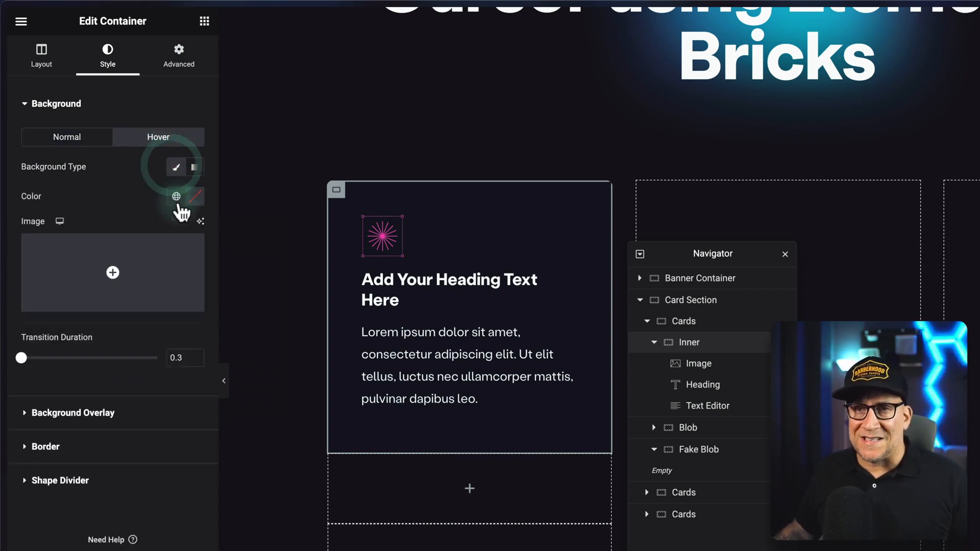
left_click(177, 197)
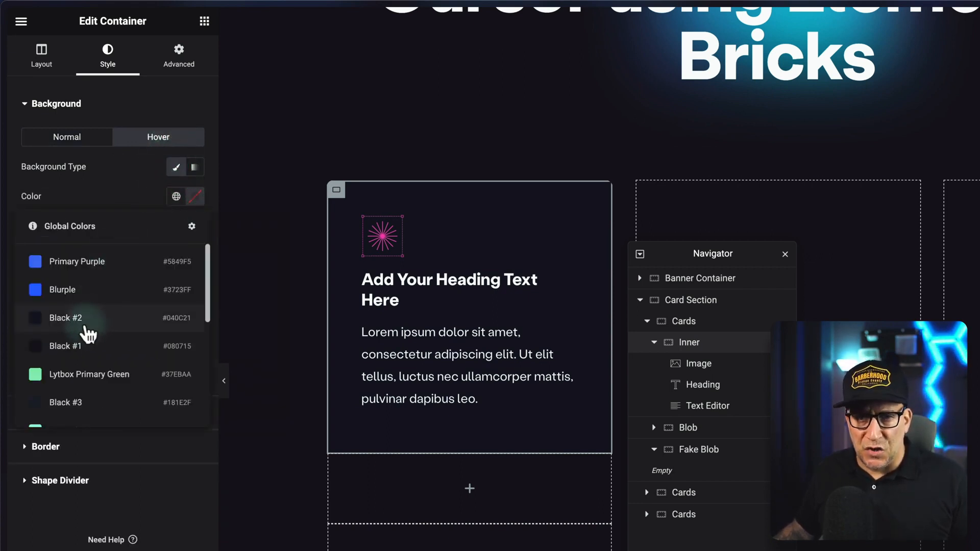
left_click(91, 321)
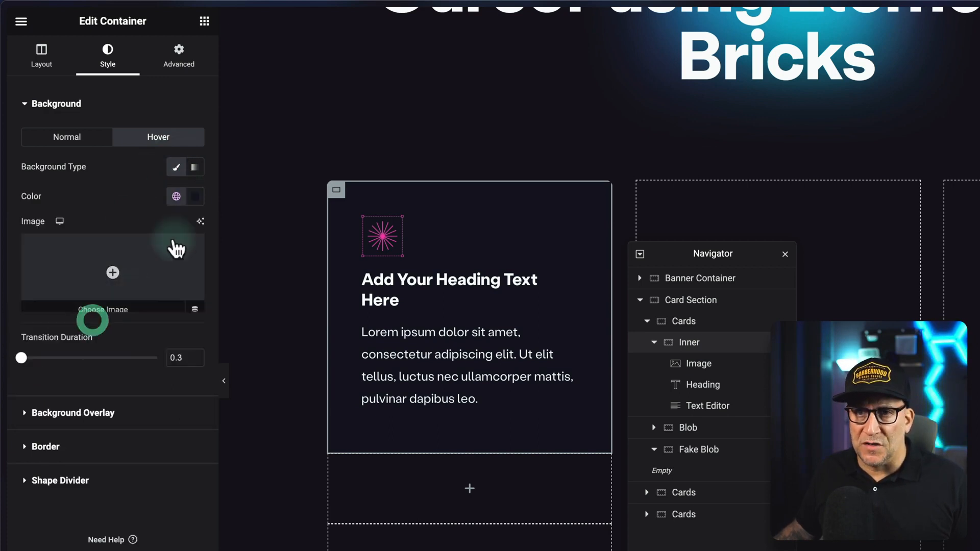
left_click(194, 200)
left_click(247, 398)
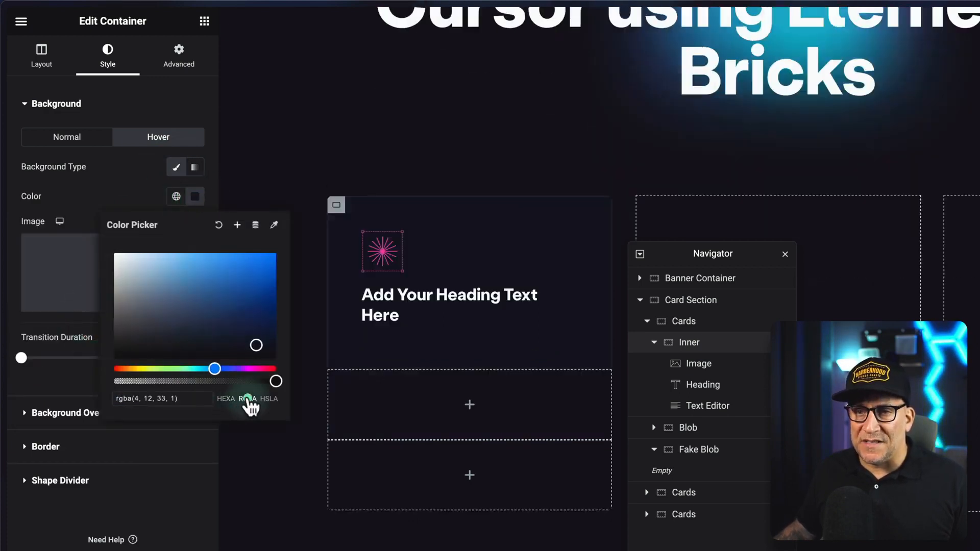
left_click_drag(273, 381, 256, 383)
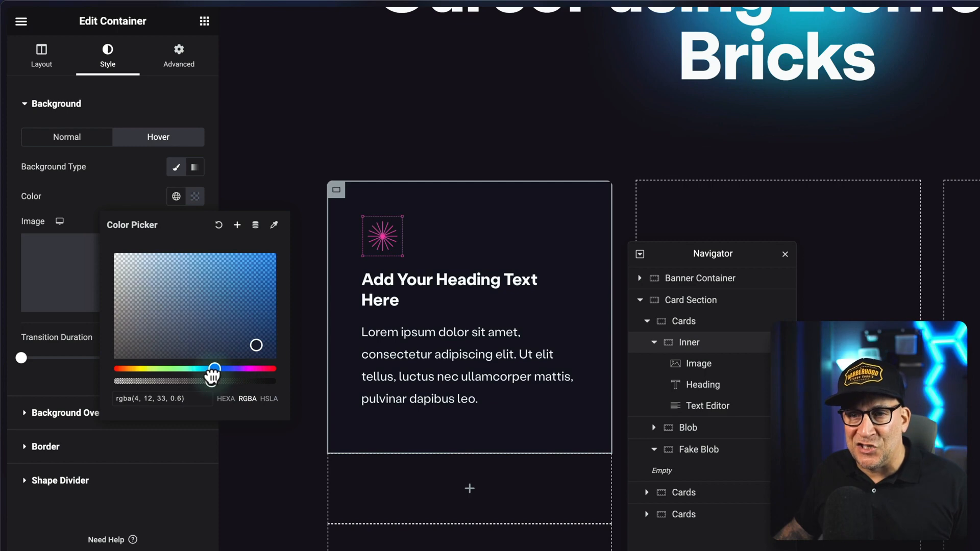
left_click(126, 196)
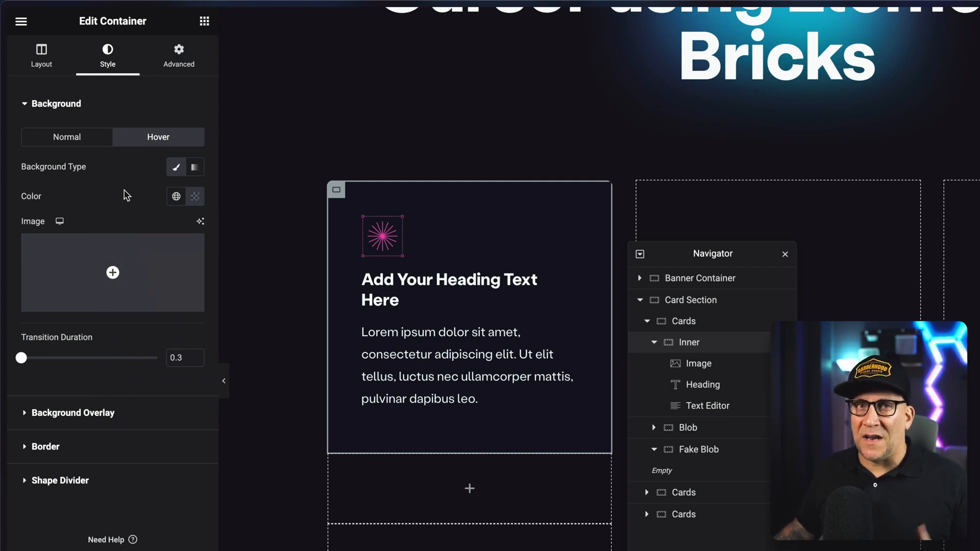
left_click(126, 180)
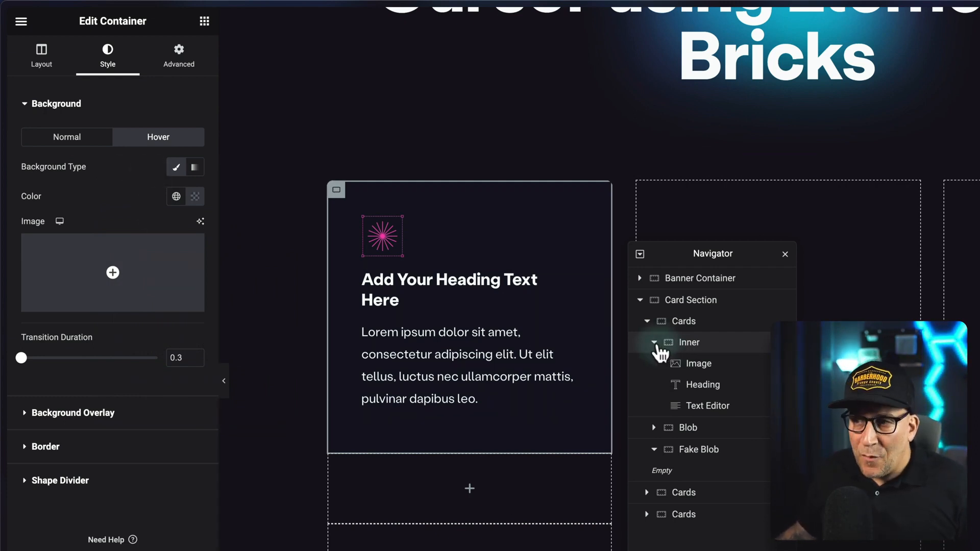
Collapse the Inner container in the structure and assign the CSS class blob to the Blob container.
left_click(655, 343)
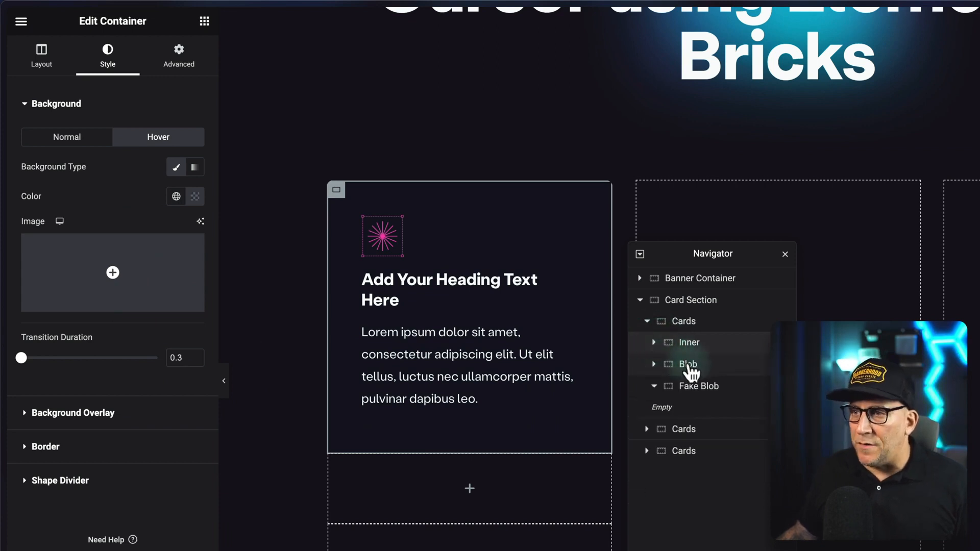
left_click(690, 366)
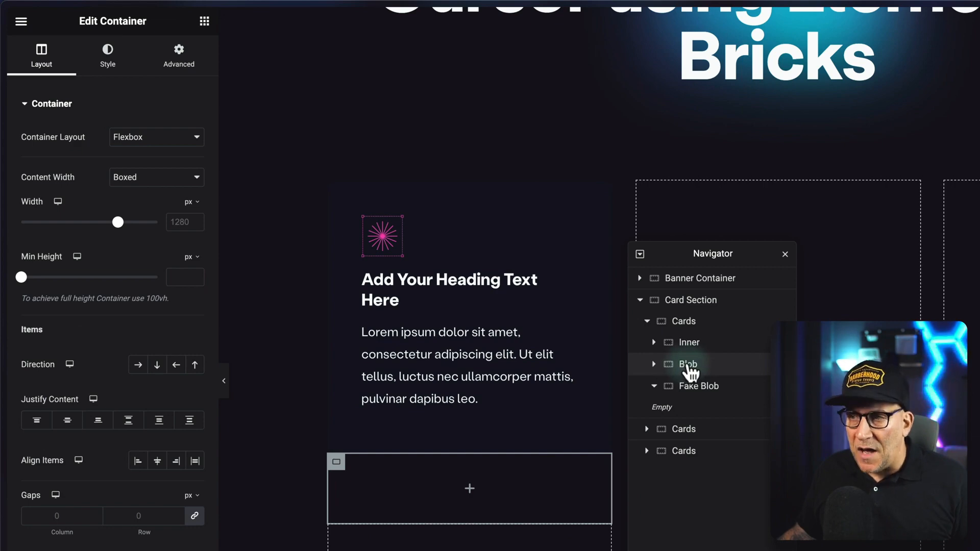
left_click(177, 51)
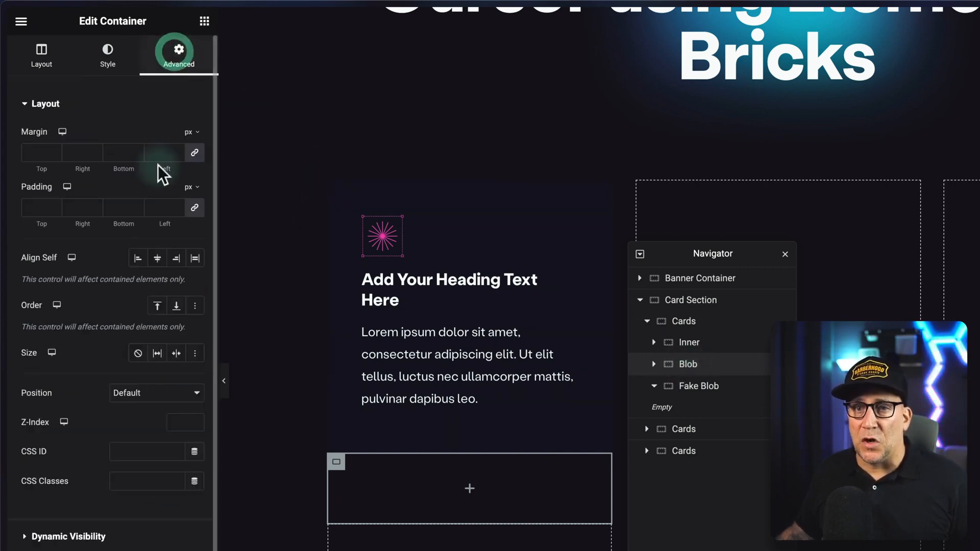
left_click(143, 479)
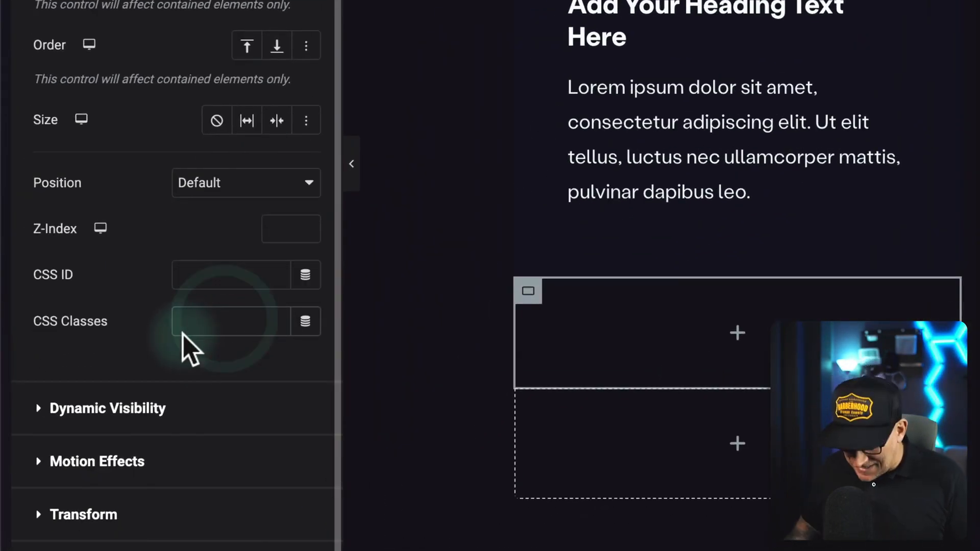
type("blob")
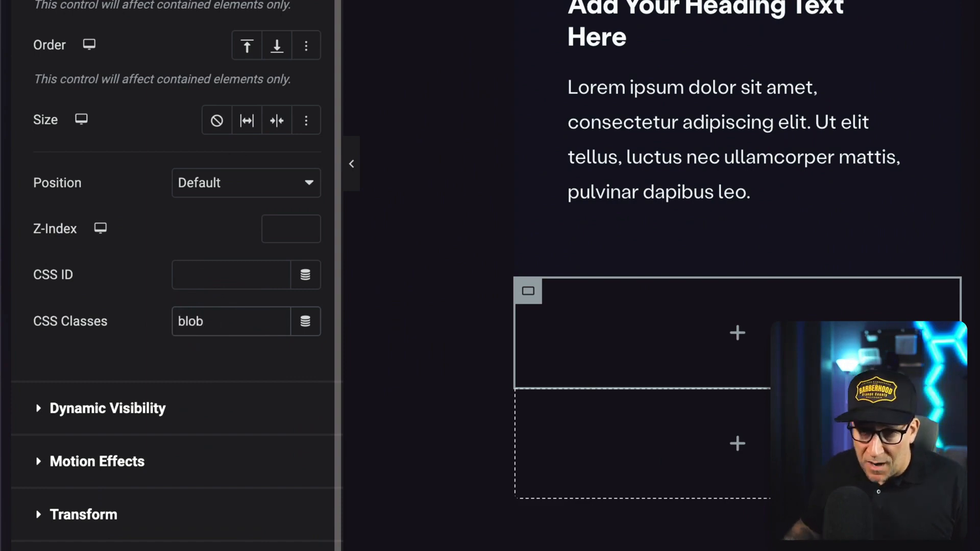
left_click_drag(210, 327, 172, 324)
left_click(144, 353)
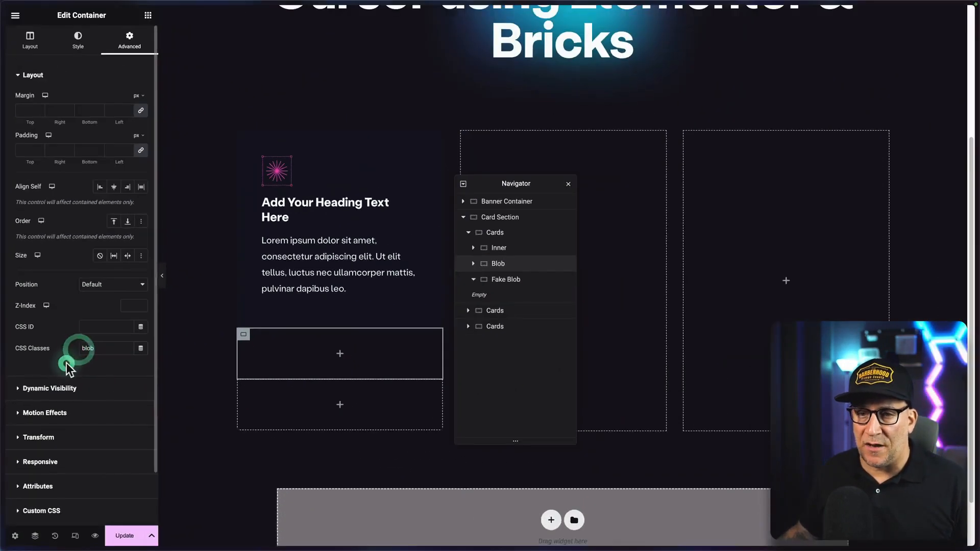
Assign the CSS class fakeblob to the Fake Blob container.
left_click(510, 282)
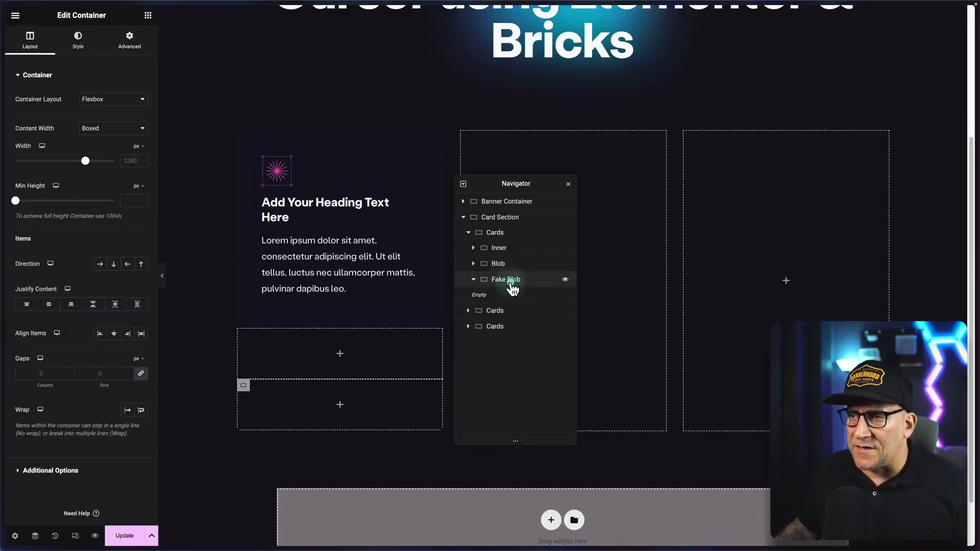
left_click(129, 39)
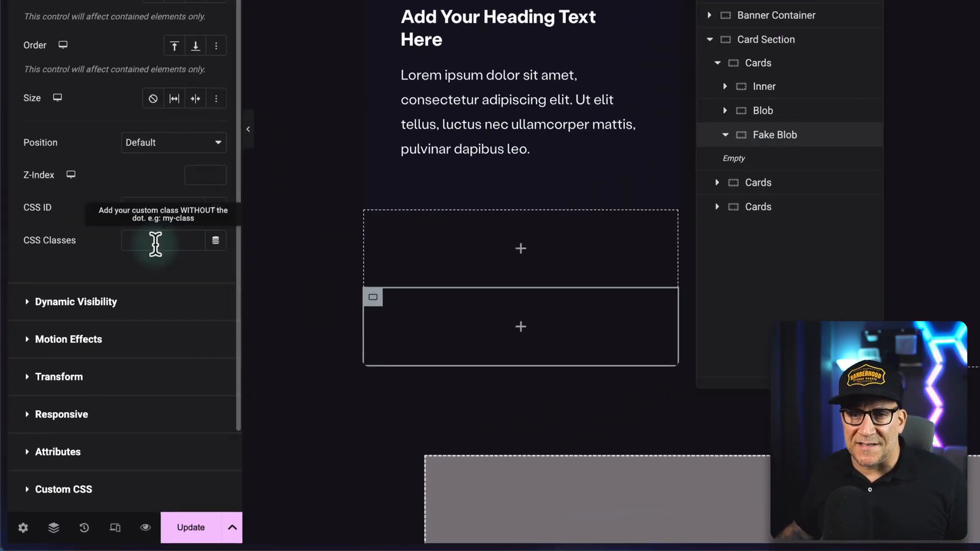
left_click(100, 349)
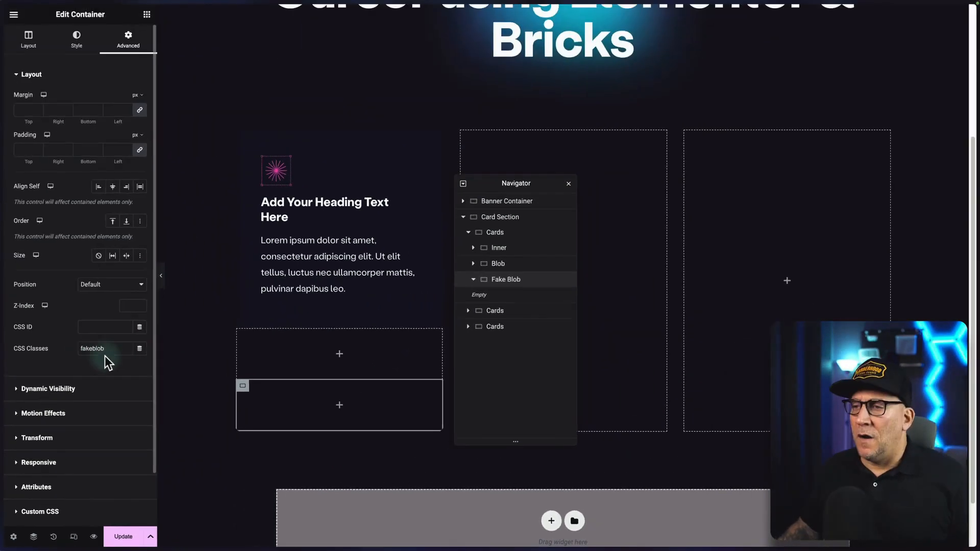
Give the Blob container a classic background in the global color Primary Purple.
left_click(506, 264)
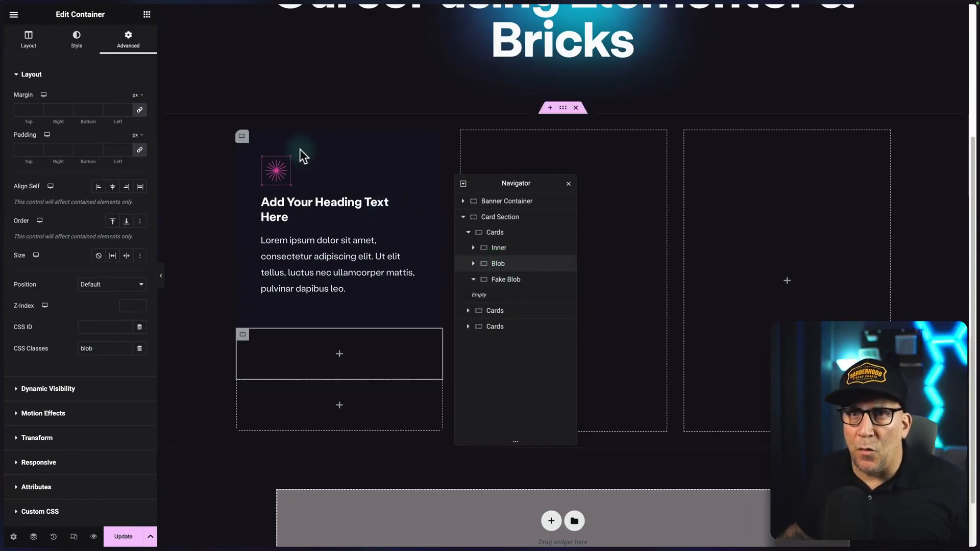
left_click(77, 37)
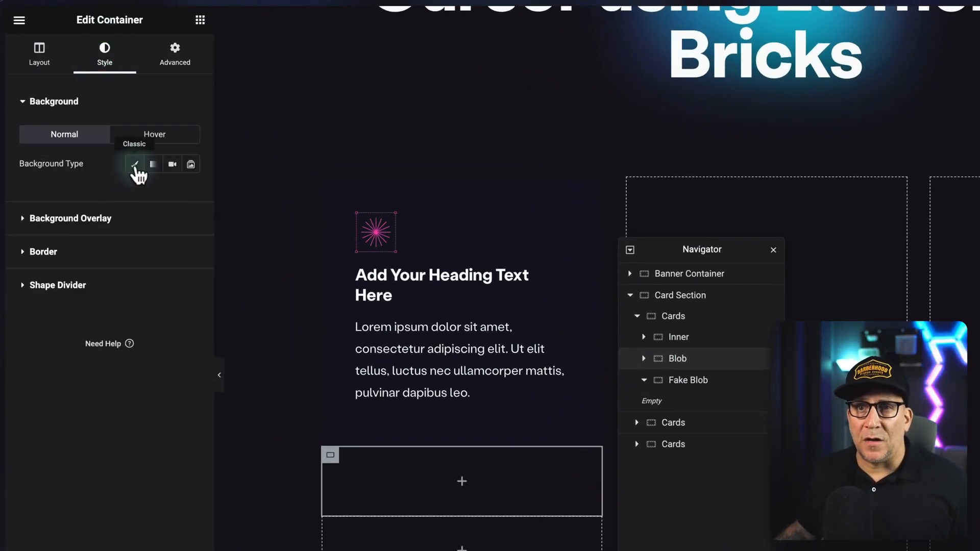
left_click(135, 164)
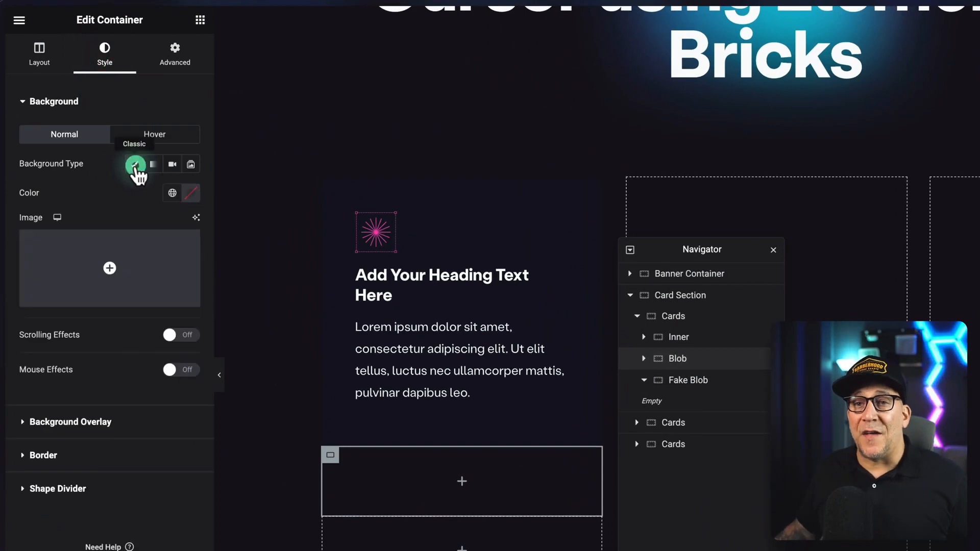
left_click(172, 194)
scroll(106, 332, "down", 5)
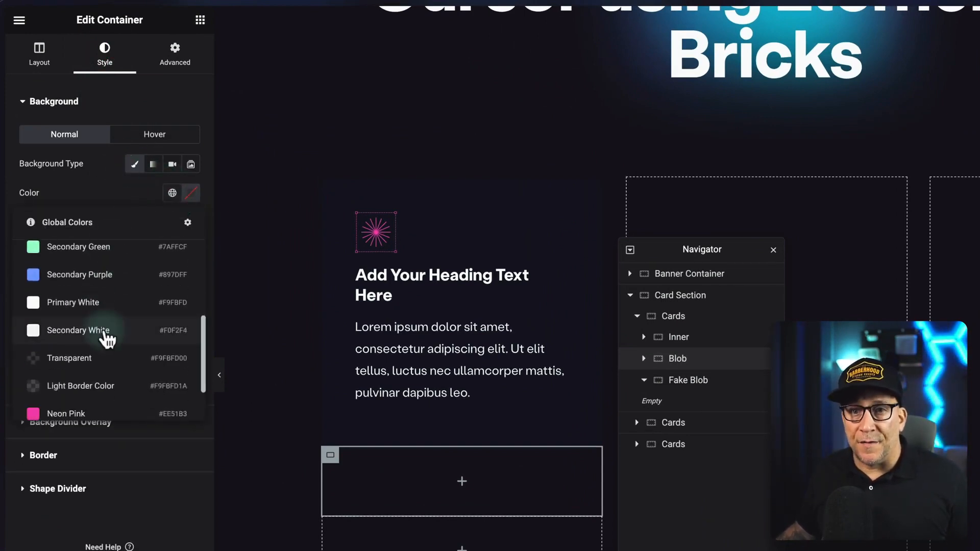
scroll(87, 326, "up", 1)
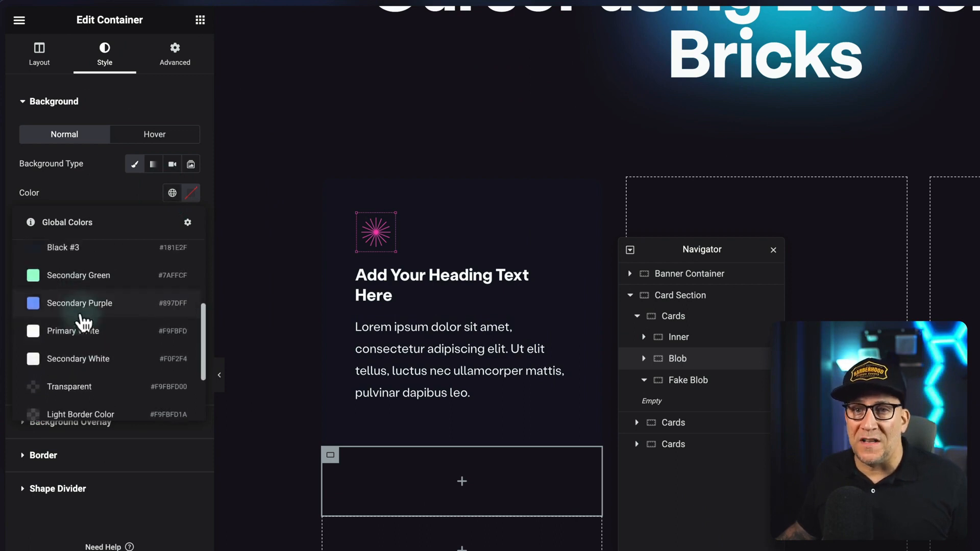
scroll(82, 326, "up", 4)
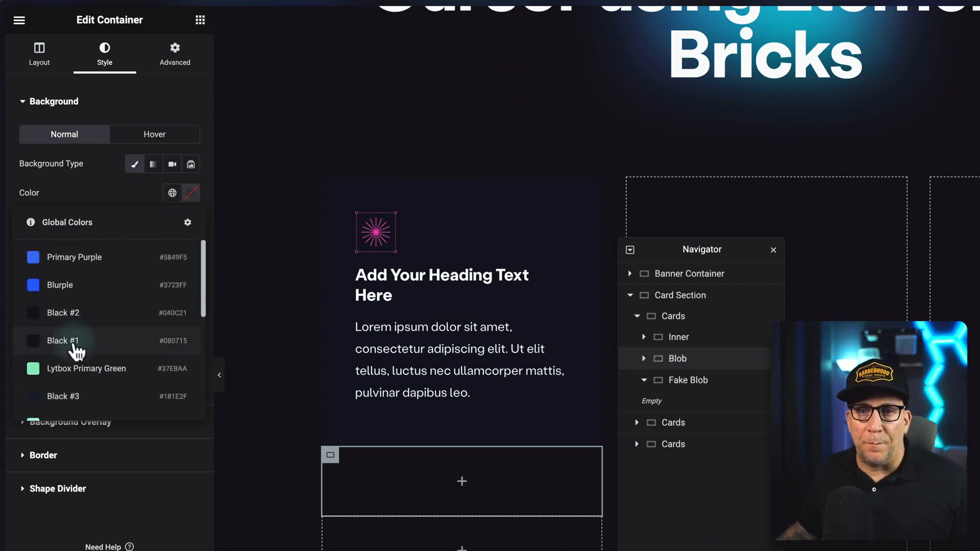
scroll(56, 373, "down", 1)
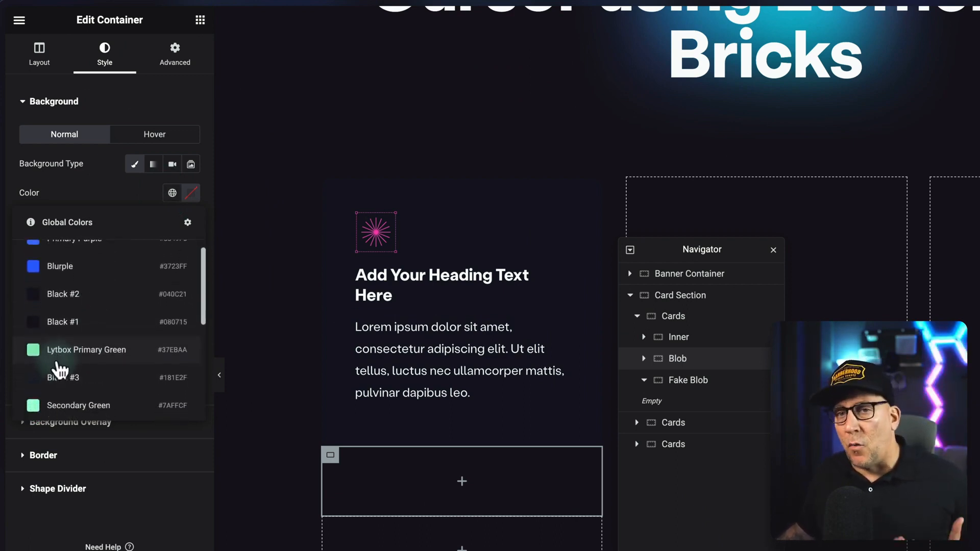
scroll(60, 370, "down", 3)
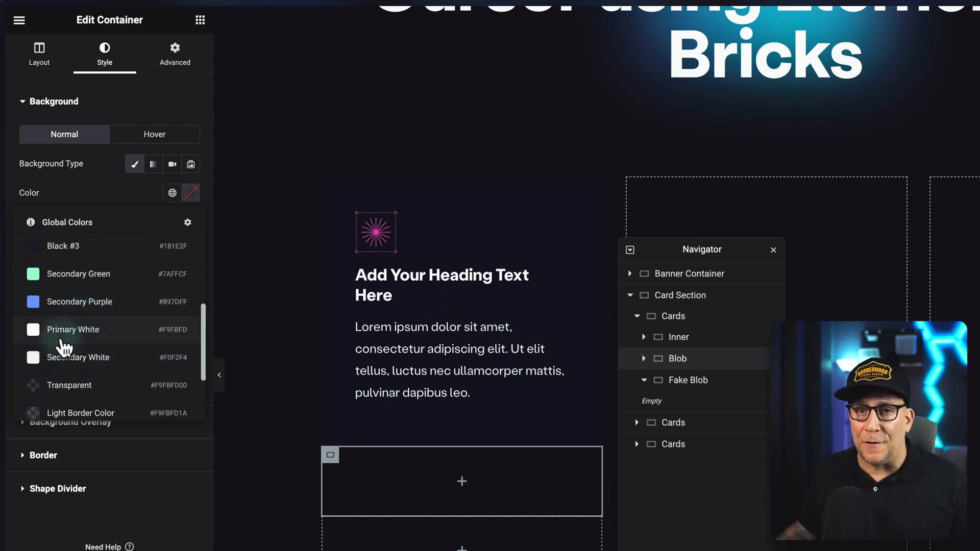
scroll(64, 346, "up", 4)
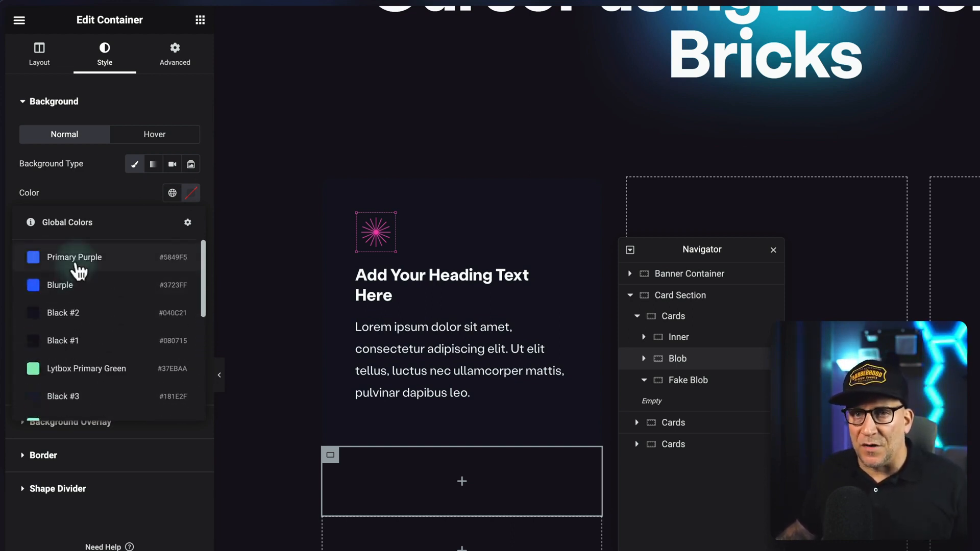
left_click(76, 260)
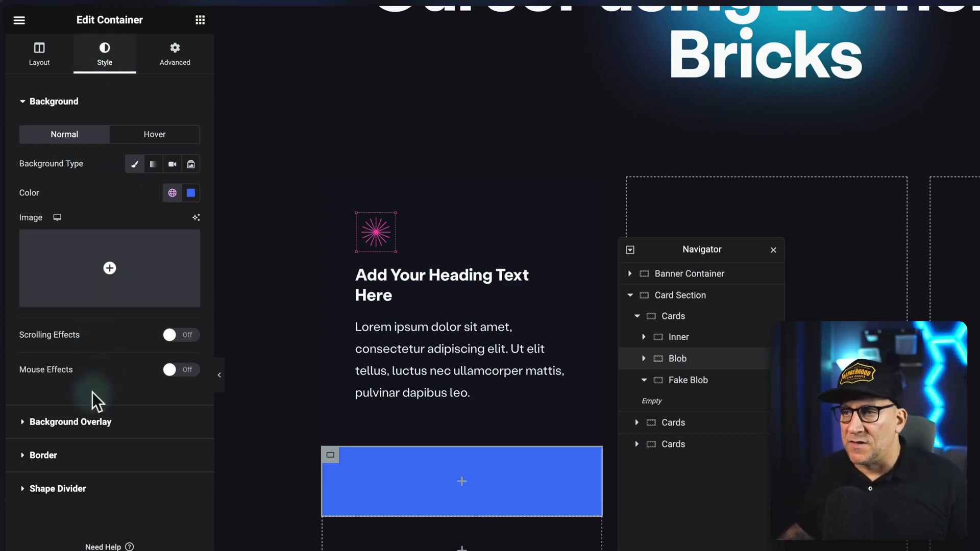
Set the Blob container's border radius to 50% on all four corners.
left_click(44, 455)
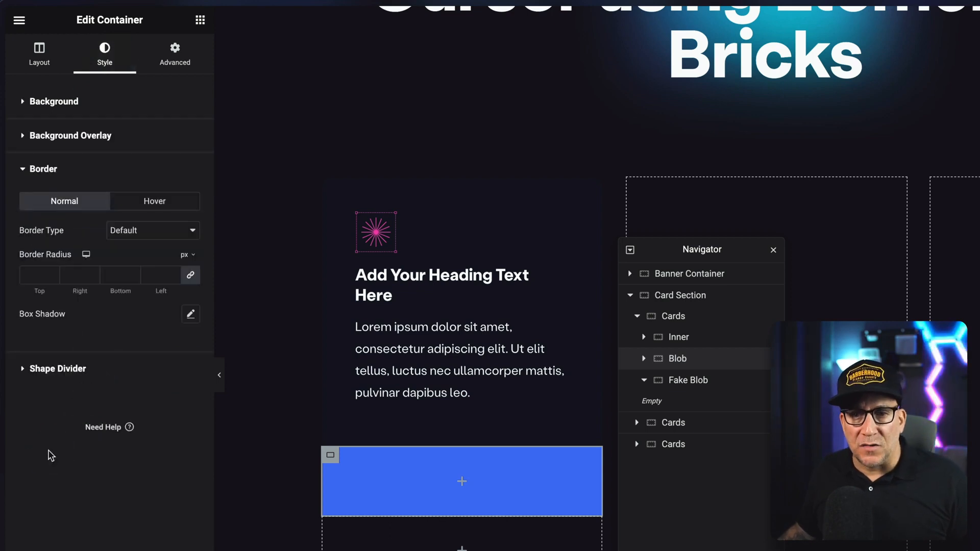
left_click(192, 257)
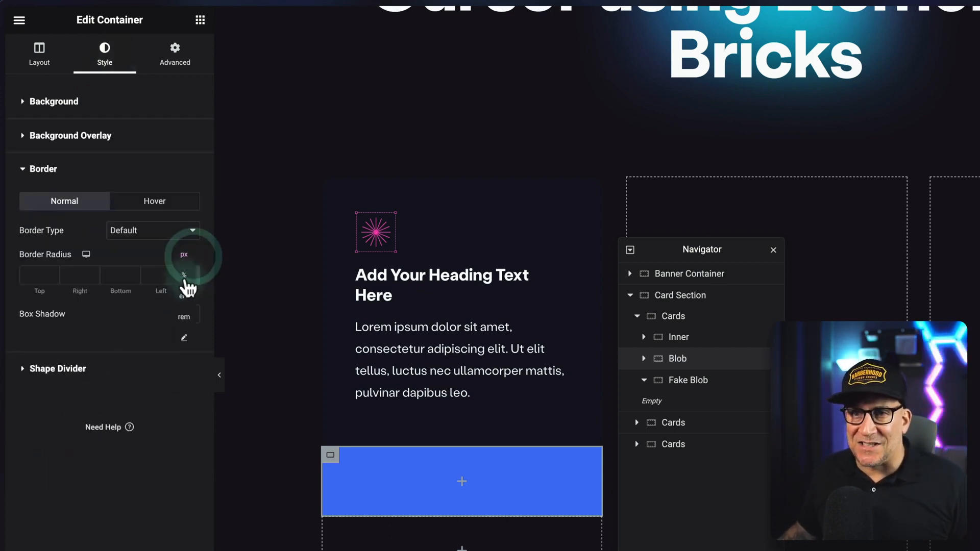
left_click(186, 272)
left_click(154, 276)
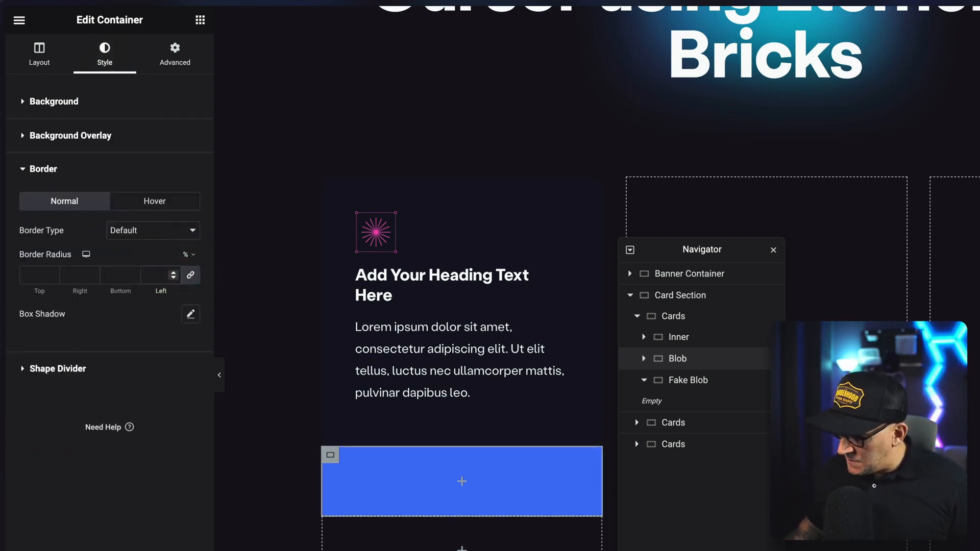
type("50")
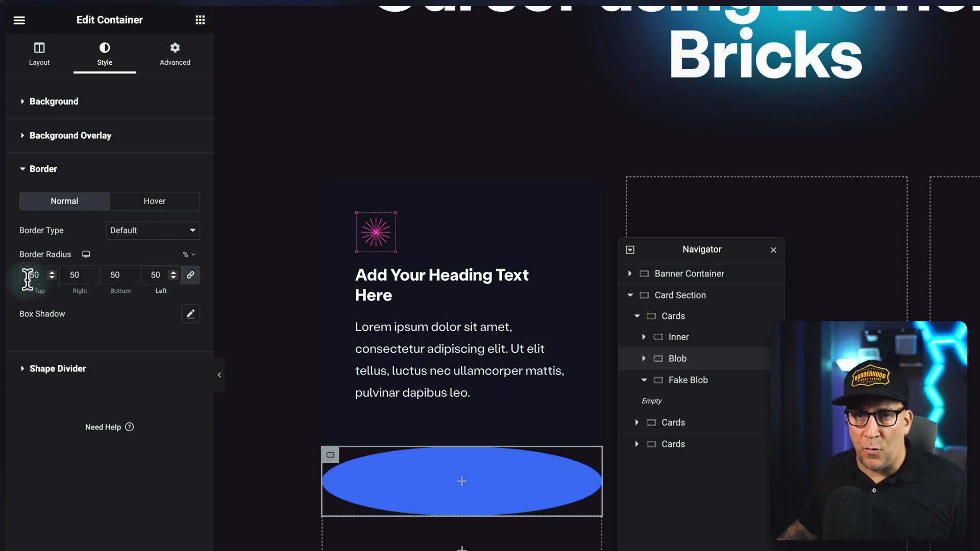
Set the Blob container's position to Absolute and clear its horizontal and vertical offset values.
left_click(173, 63)
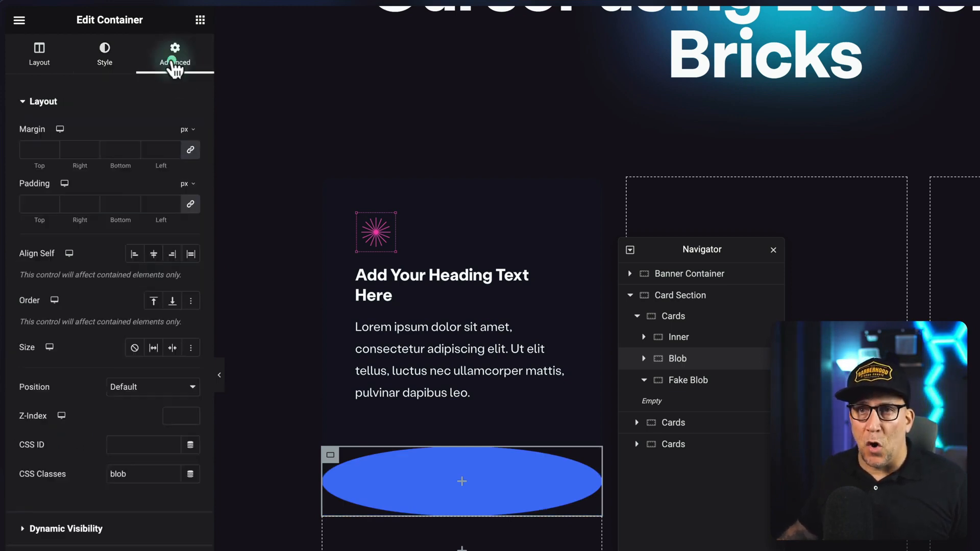
left_click(126, 389)
left_click(128, 400)
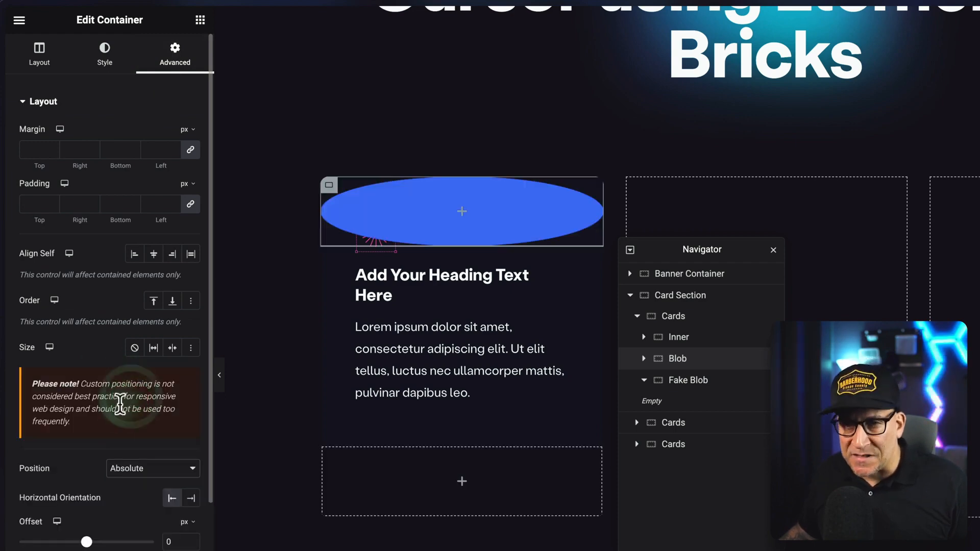
scroll(115, 423, "down", 5)
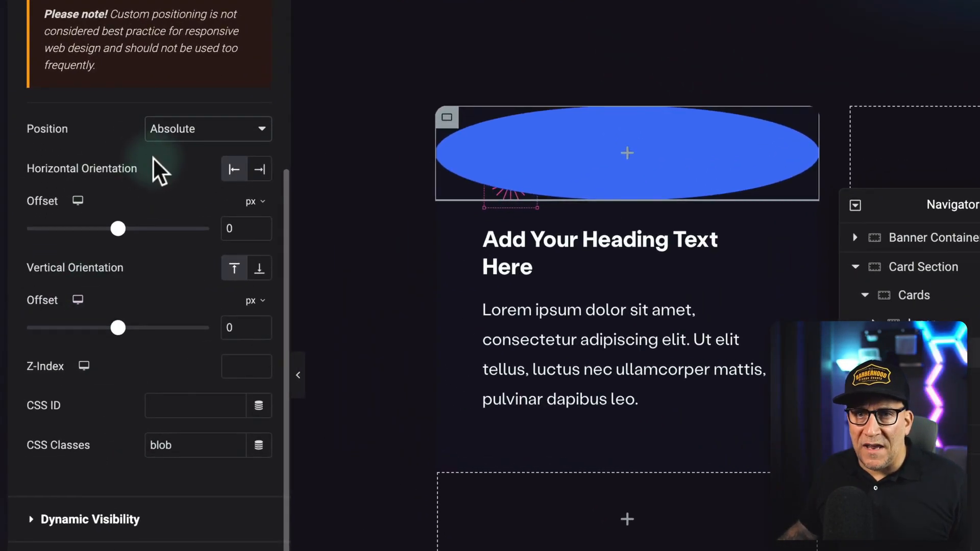
left_click_drag(156, 171, 27, 170)
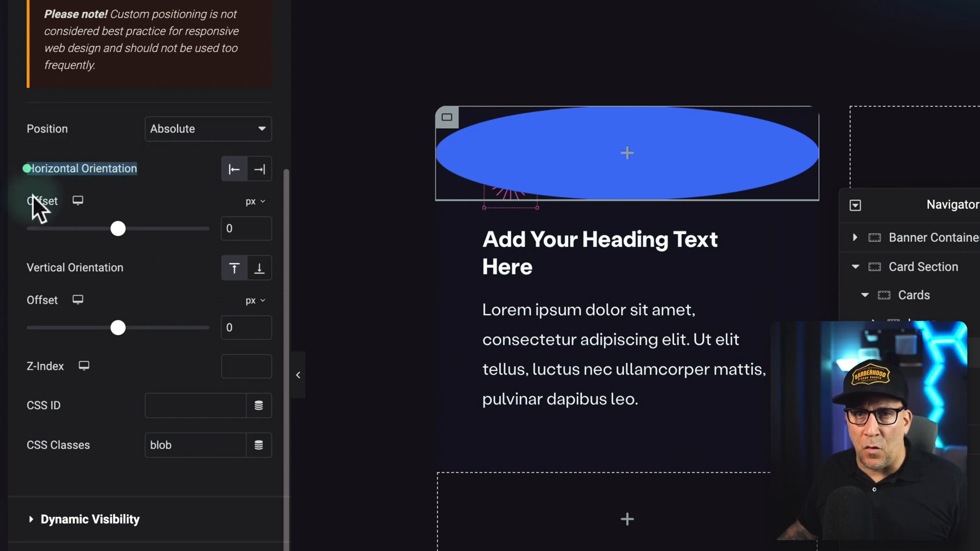
left_click_drag(136, 272, 24, 267)
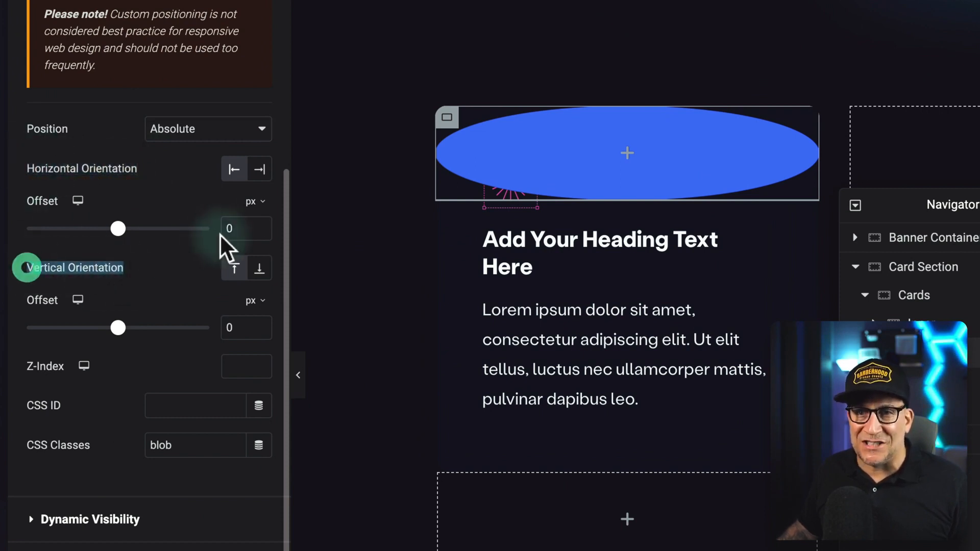
left_click_drag(243, 227, 197, 219)
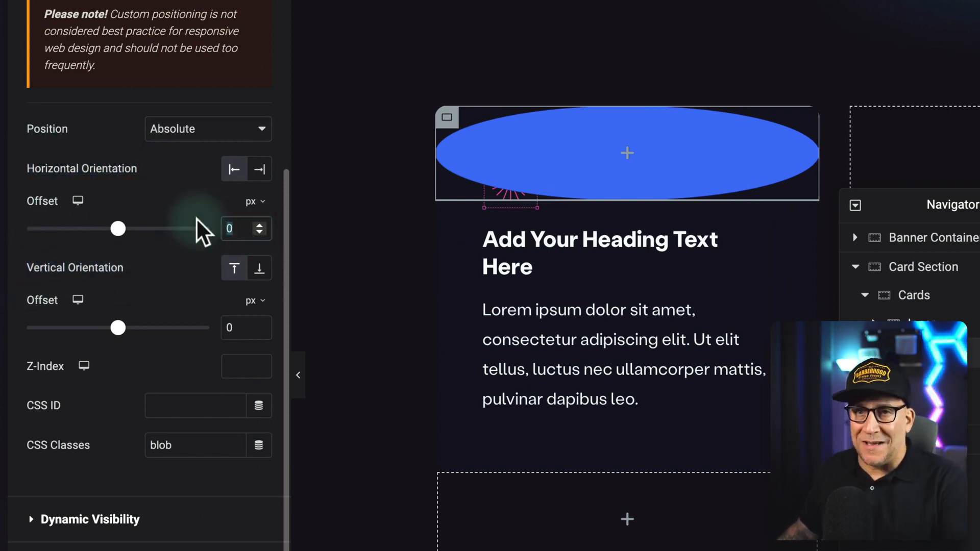
key("BackSpace")
left_click_drag(242, 326, 209, 318)
key("BackSpace")
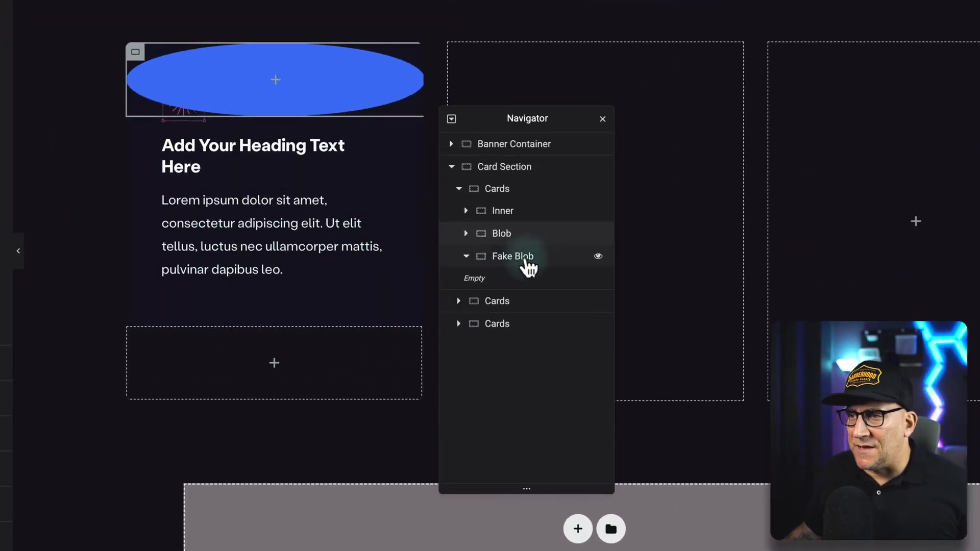
Set the Fake Blob container's border radius to 50% on all four corners.
left_click(529, 268)
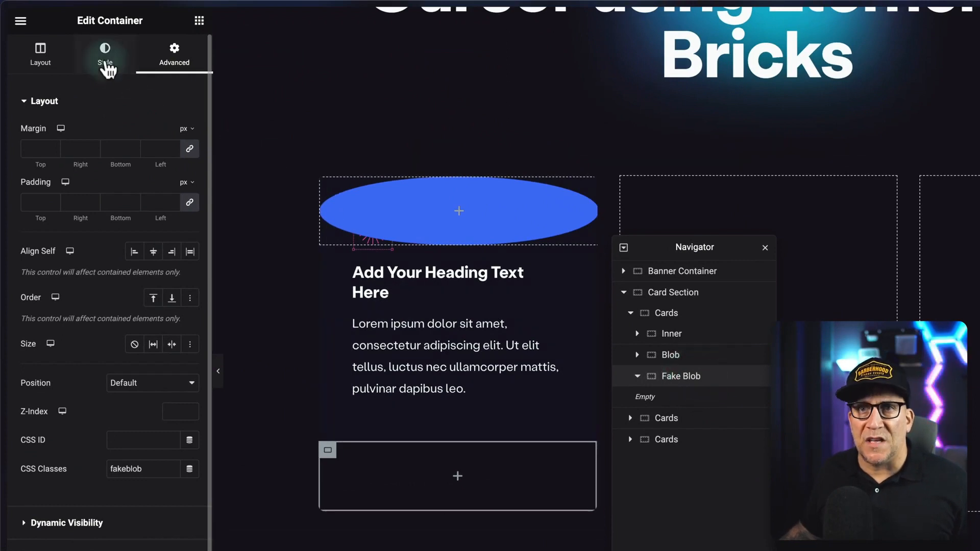
left_click(107, 66)
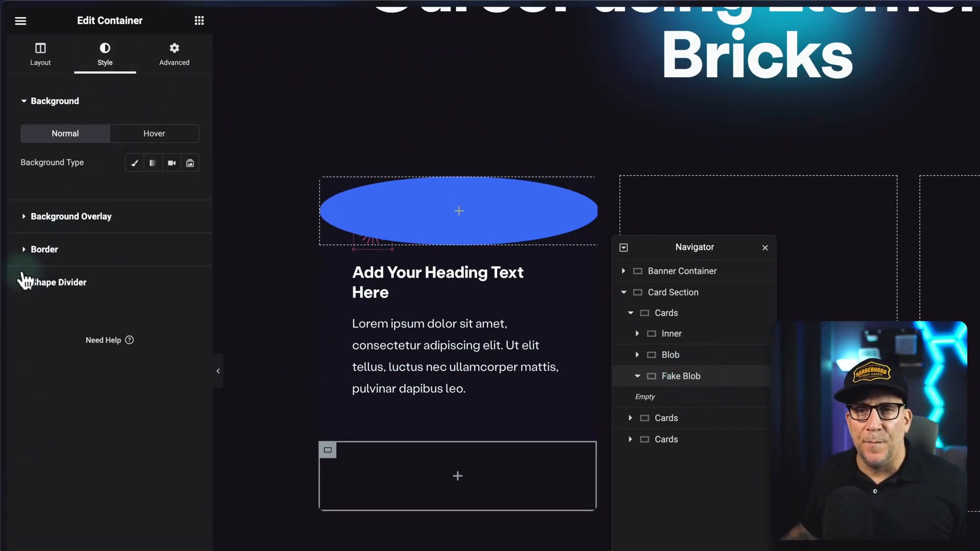
left_click(38, 249)
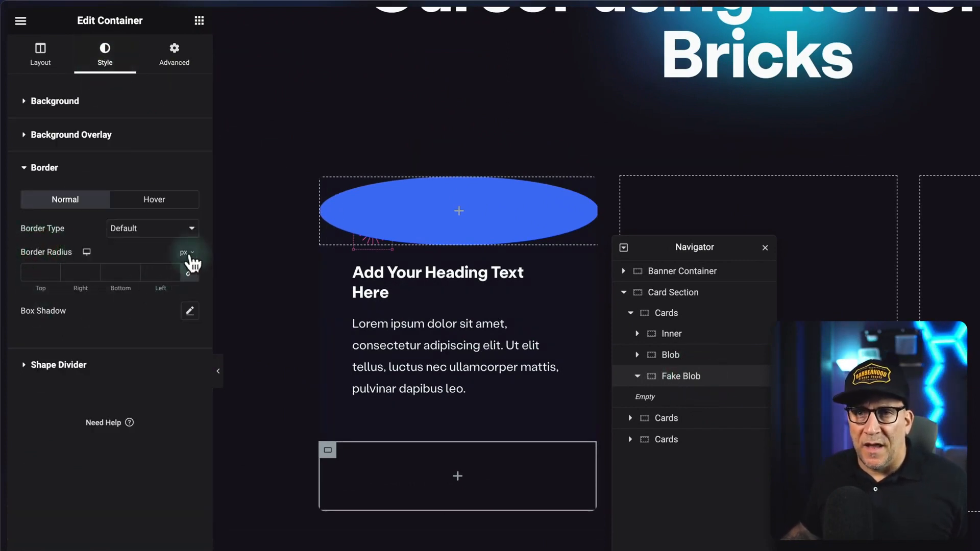
left_click(184, 273)
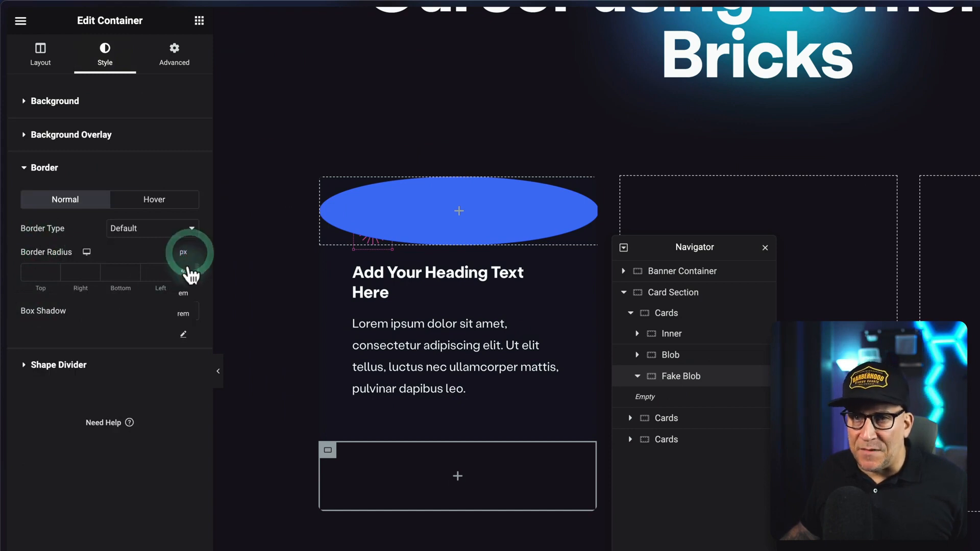
left_click(156, 272)
type("50")
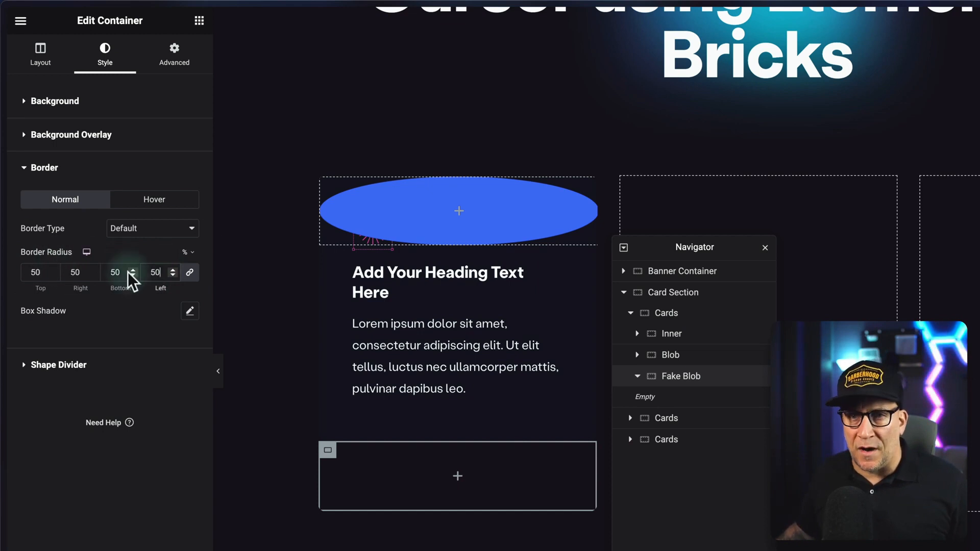
Set the Fake Blob container's position to Absolute.
left_click(175, 54)
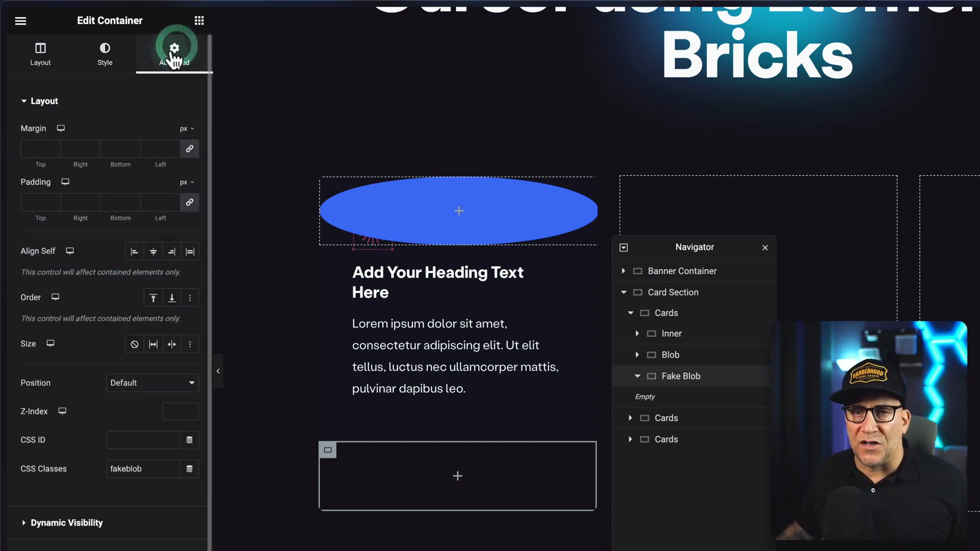
scroll(93, 328, "down", 3)
left_click(138, 307)
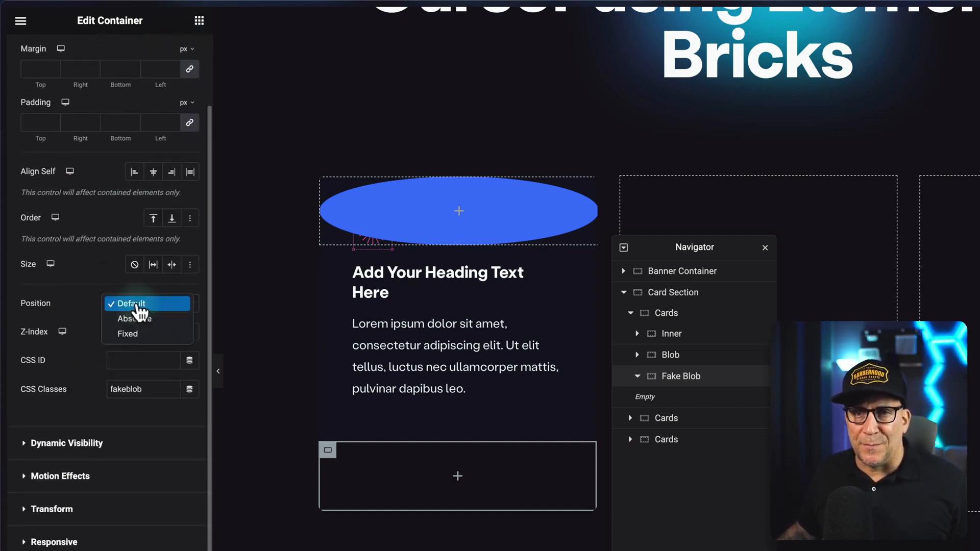
left_click(137, 322)
scroll(93, 311, "down", 1)
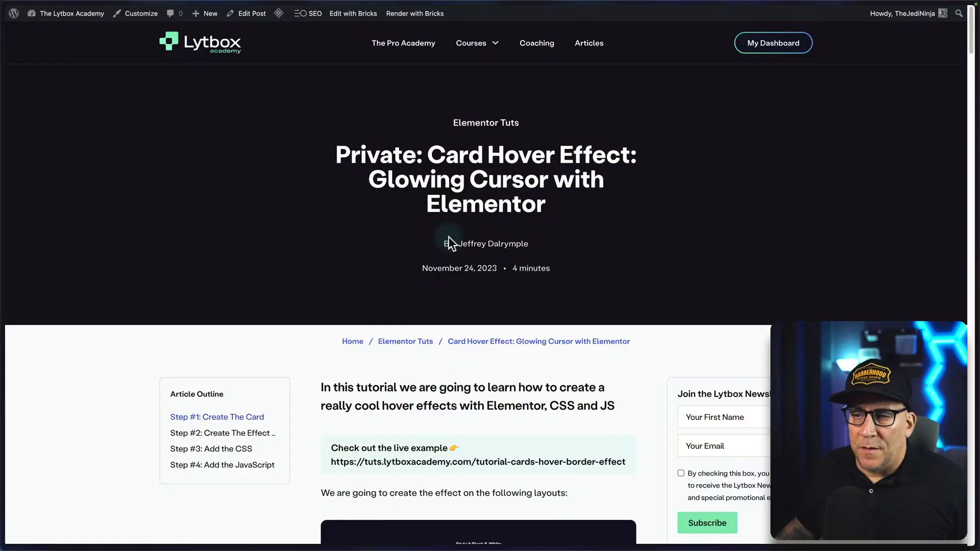
Copy the full white-blob CSS snippet from Step #3 of the card hover effect tutorial article.
scroll(448, 237, "down", 5)
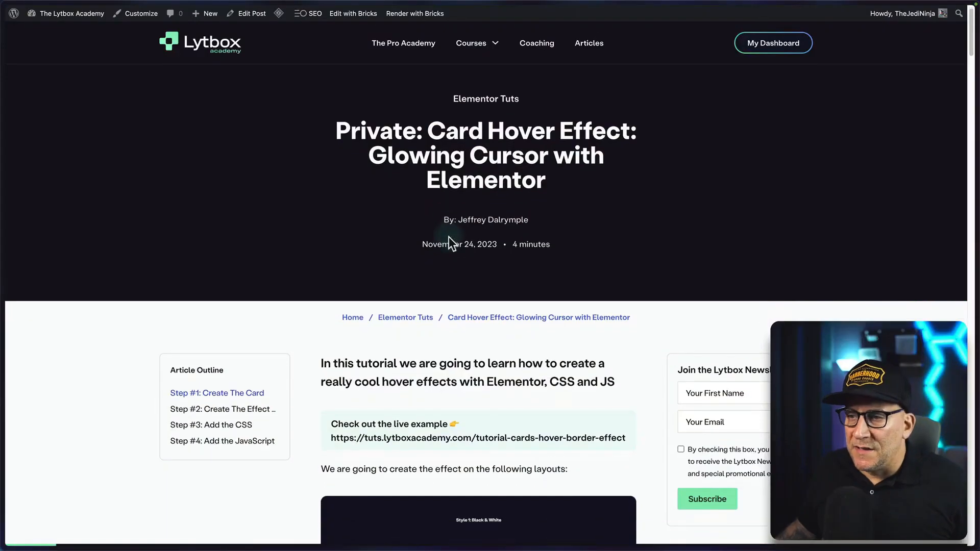
scroll(448, 238, "down", 8)
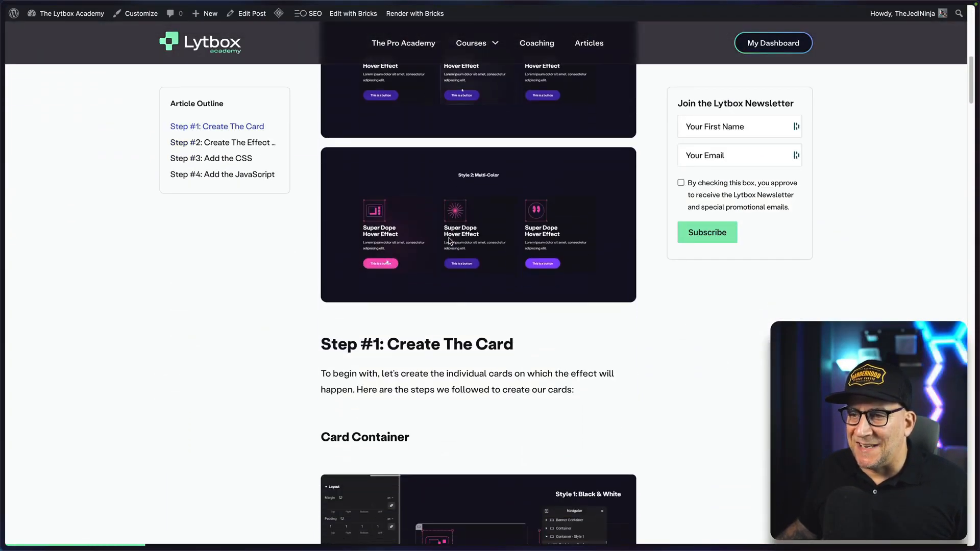
scroll(449, 237, "down", 10)
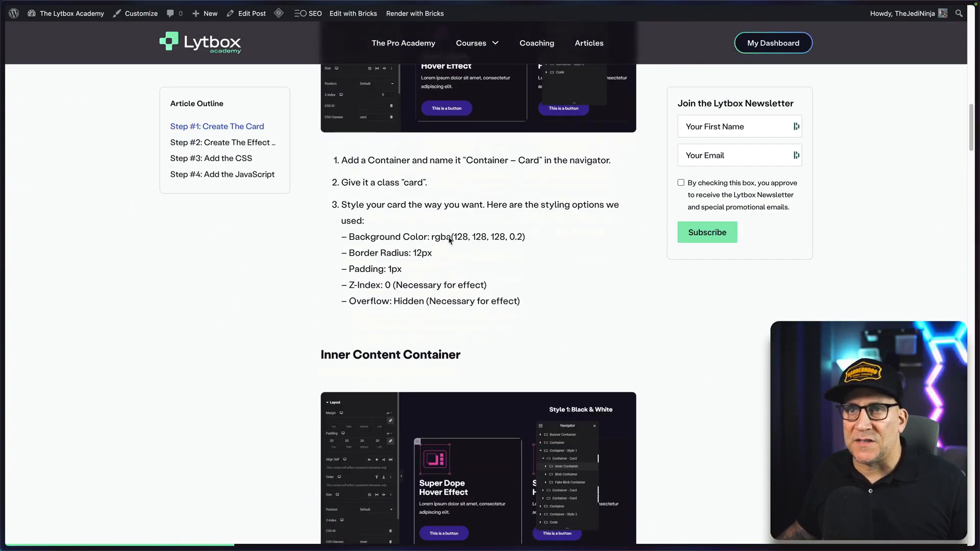
scroll(448, 238, "down", 18)
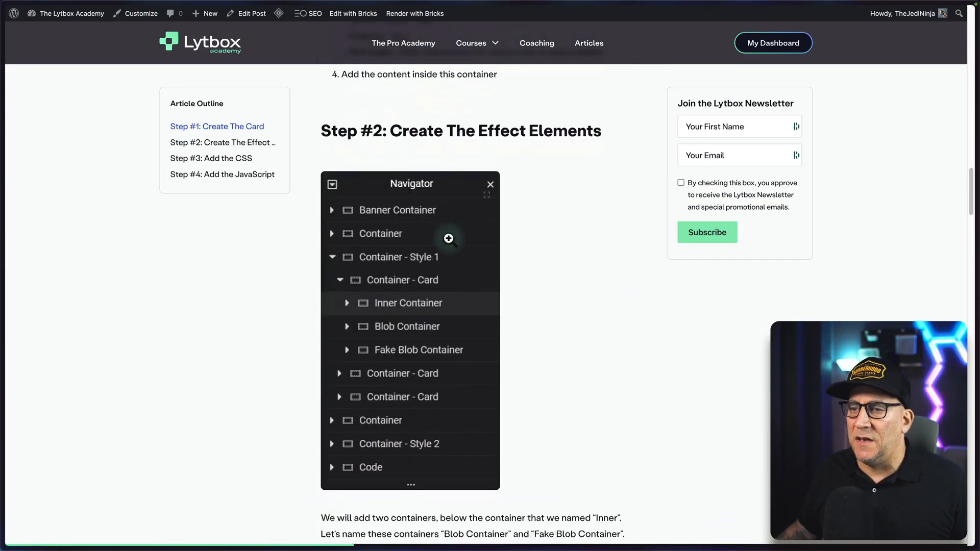
scroll(449, 238, "down", 17)
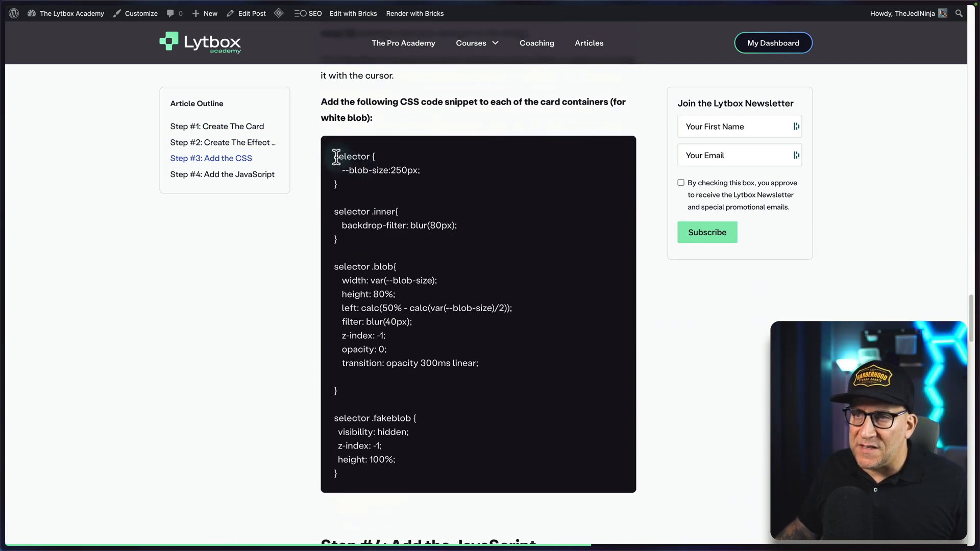
left_click_drag(334, 156, 376, 469)
right_click(356, 414)
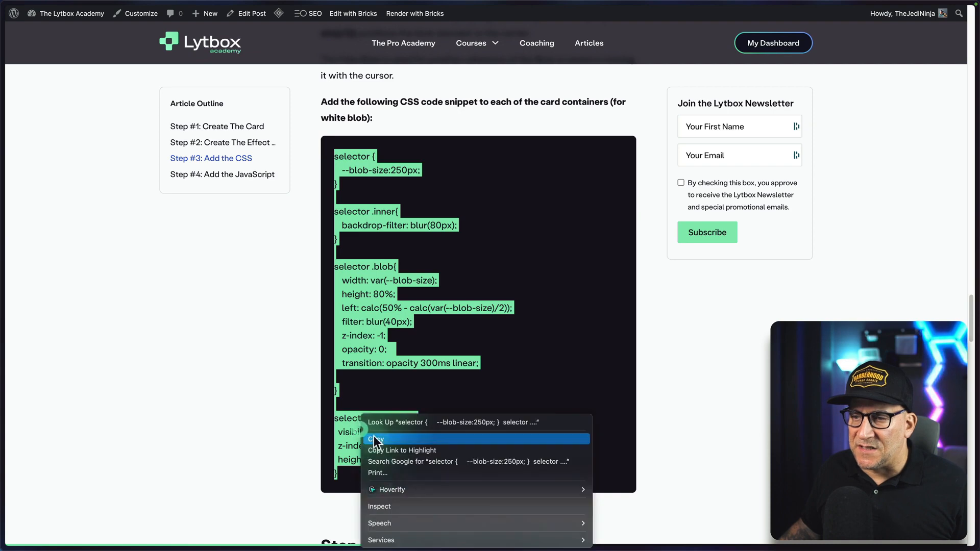
left_click(373, 437)
Switch to the Elementor editor and paste the copied CSS into the first Cards container's custom CSS.
mouse_move(3, 433)
left_click(58, 424)
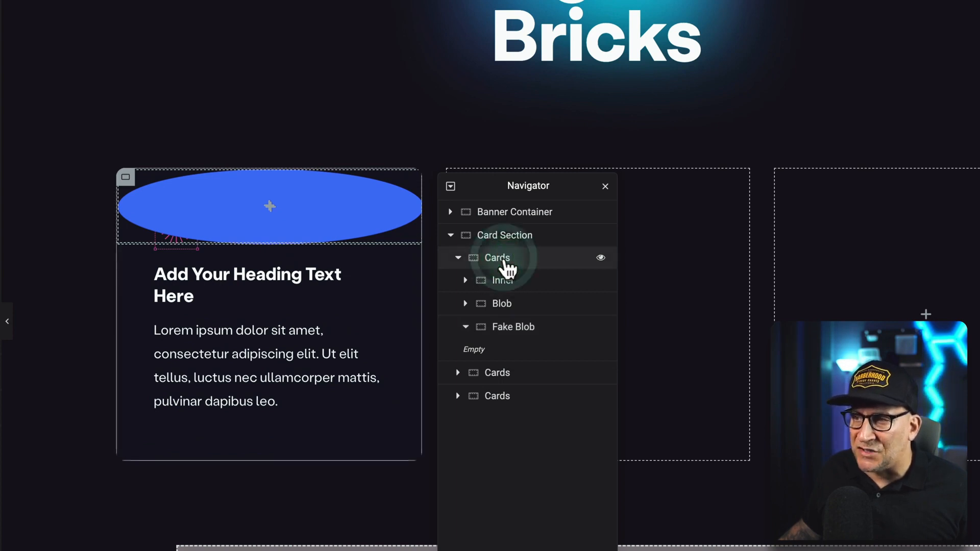
left_click(467, 326)
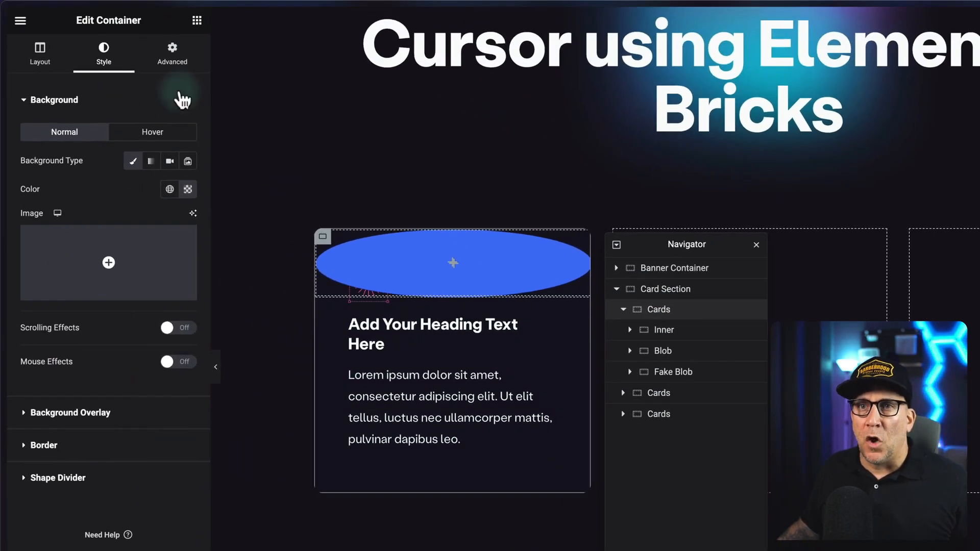
left_click(175, 53)
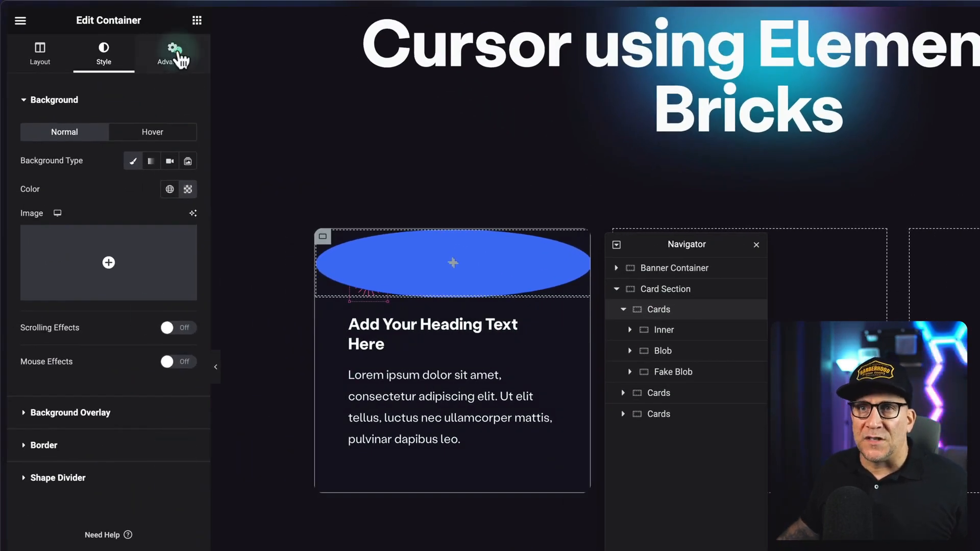
left_click(45, 411)
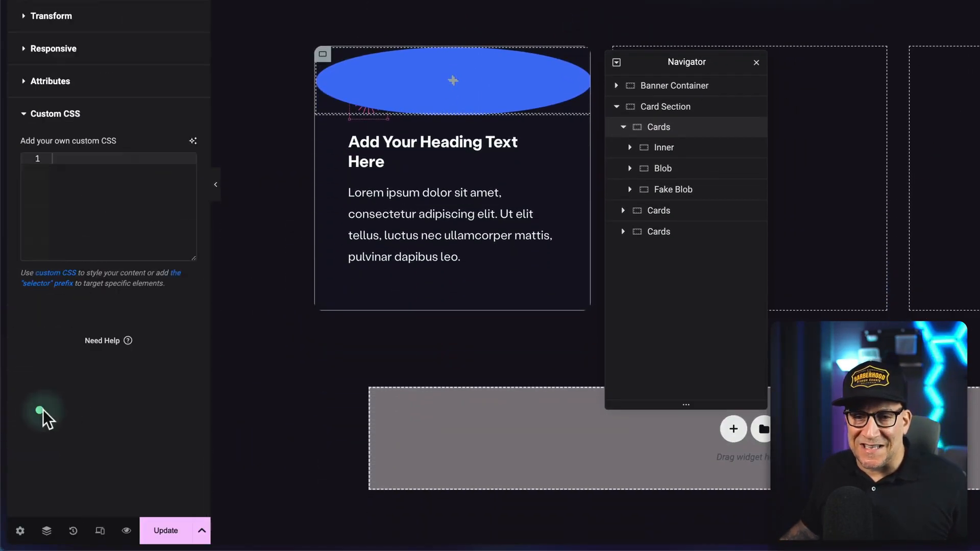
left_click(71, 194)
key("ctrl+v")
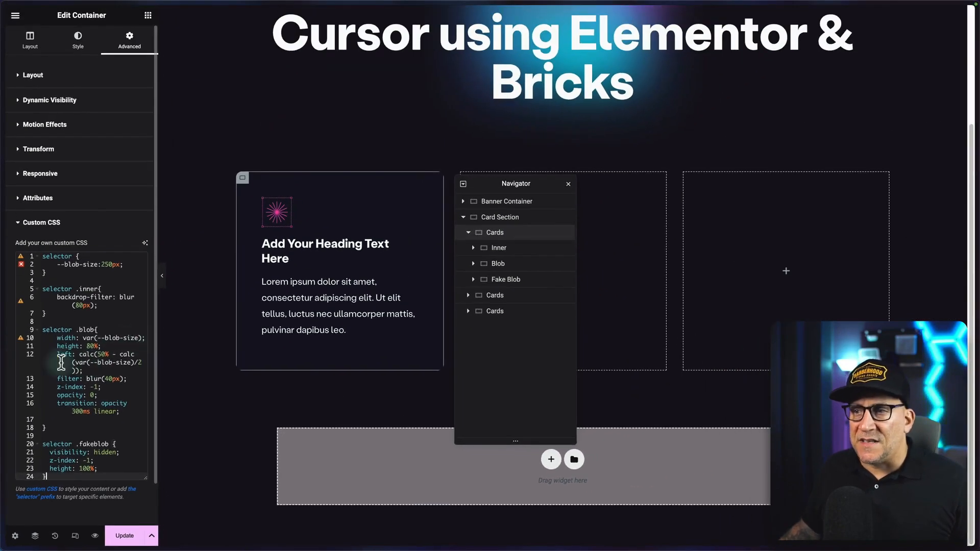
Return to the tutorial article and select the entire JavaScript code in Step #4 for copying.
mouse_move(4, 352)
left_click(68, 74)
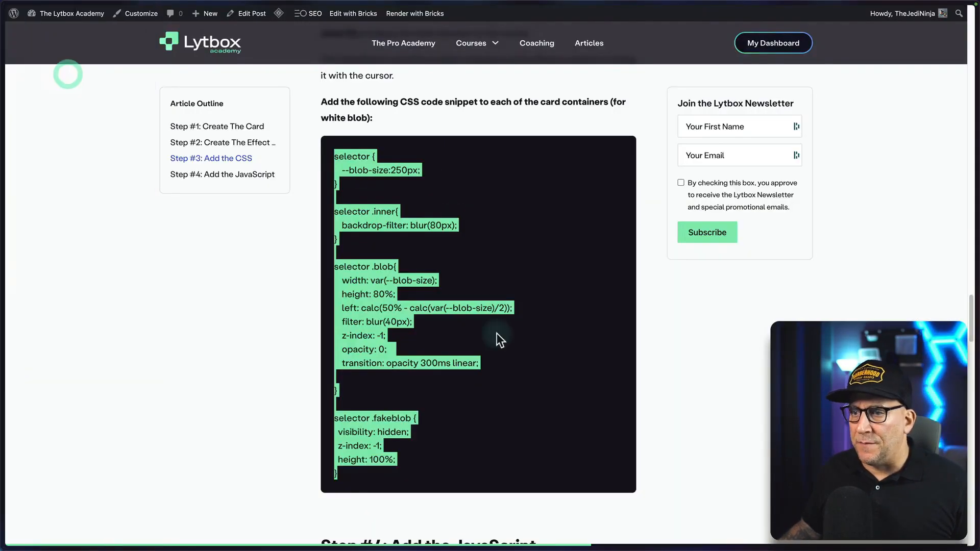
scroll(497, 333, "down", 12)
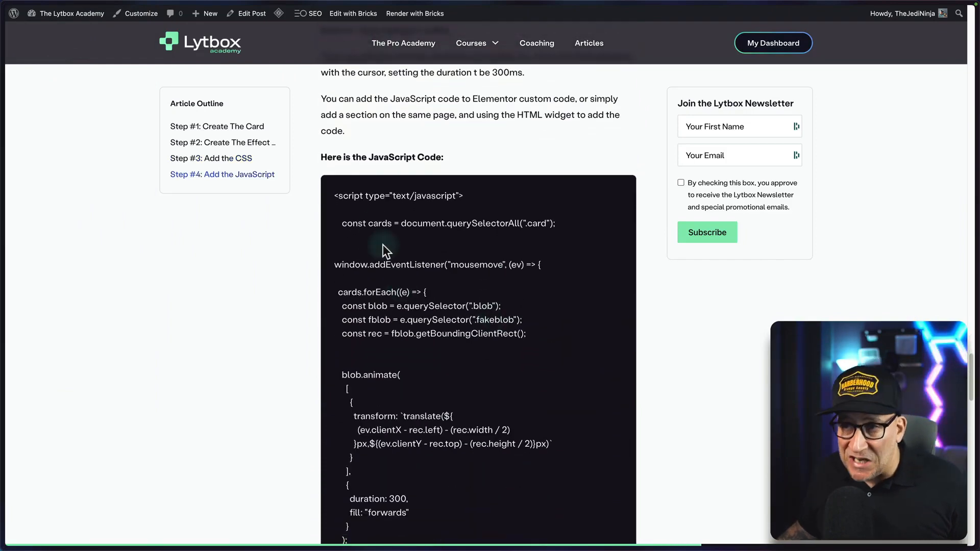
left_click_drag(335, 195, 427, 384)
scroll(427, 360, "down", 7)
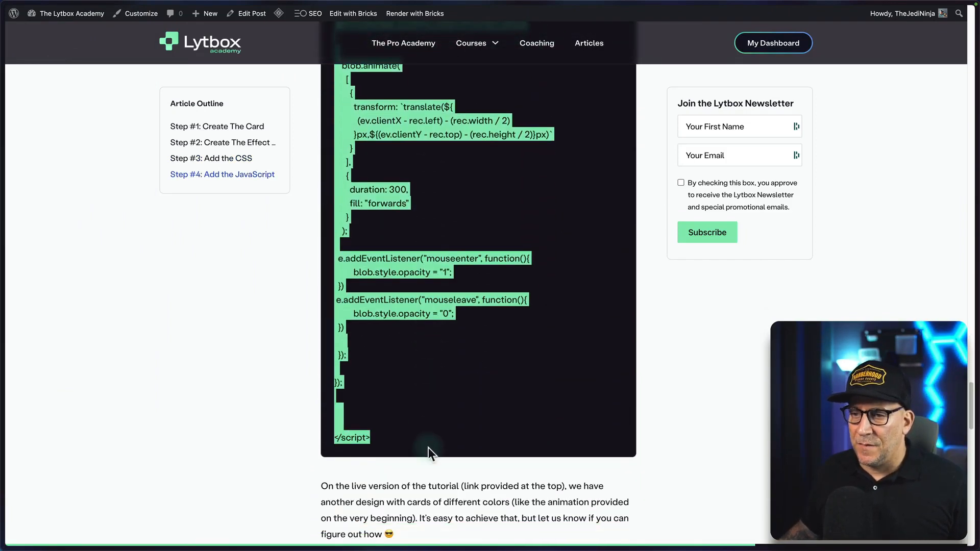
Create a new Elementor custom code snippet titled "Glow Hover Effect" in the site's WordPress dashboard.
mouse_move(4, 375)
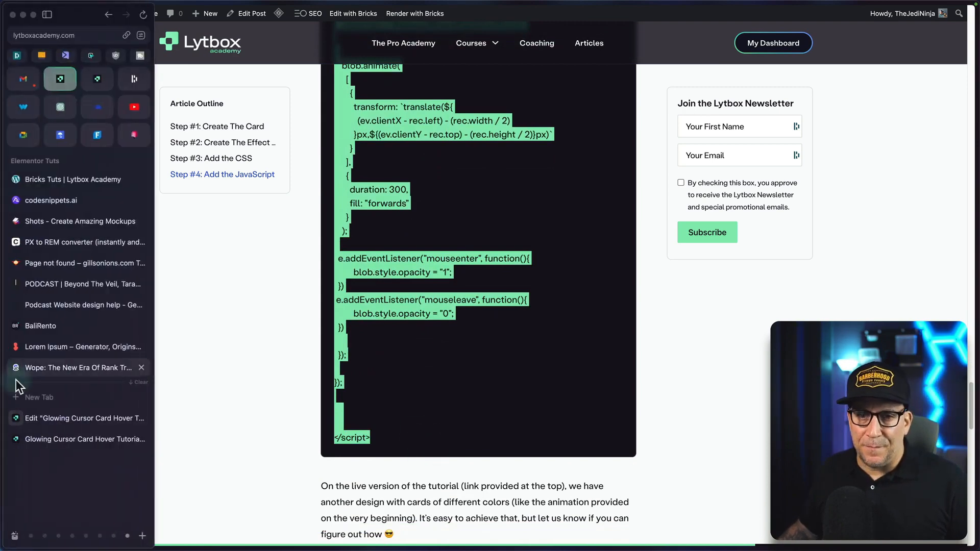
left_click(72, 440)
left_click(75, 418)
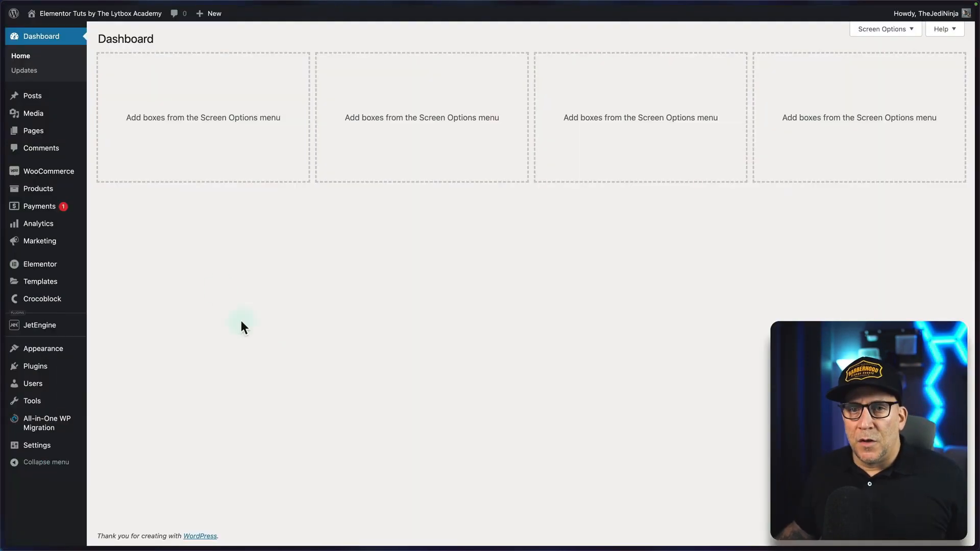
mouse_move(64, 267)
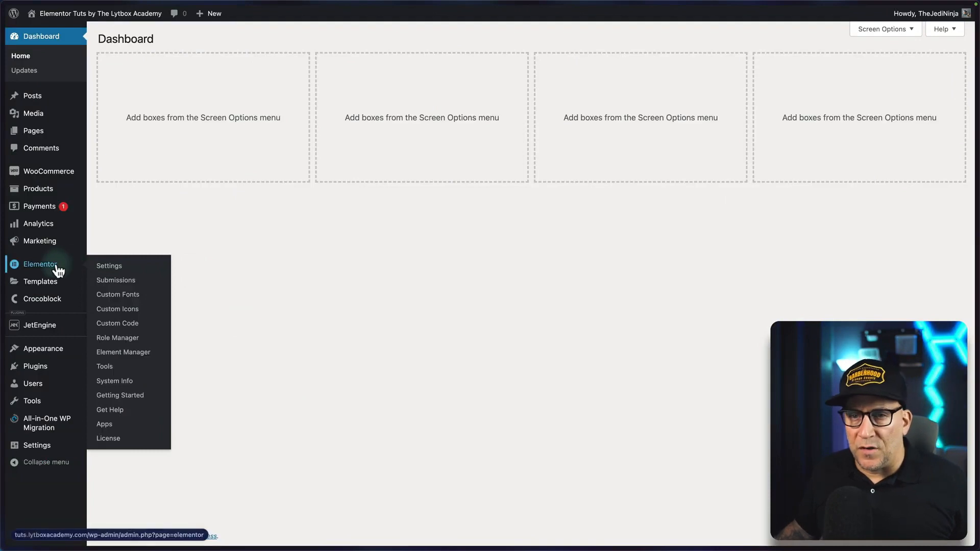
left_click(112, 325)
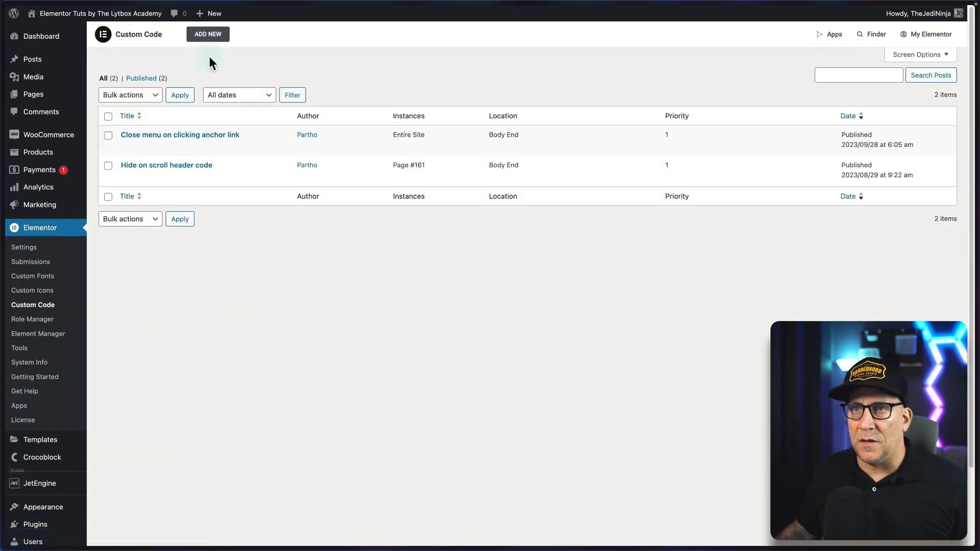
left_click(208, 35)
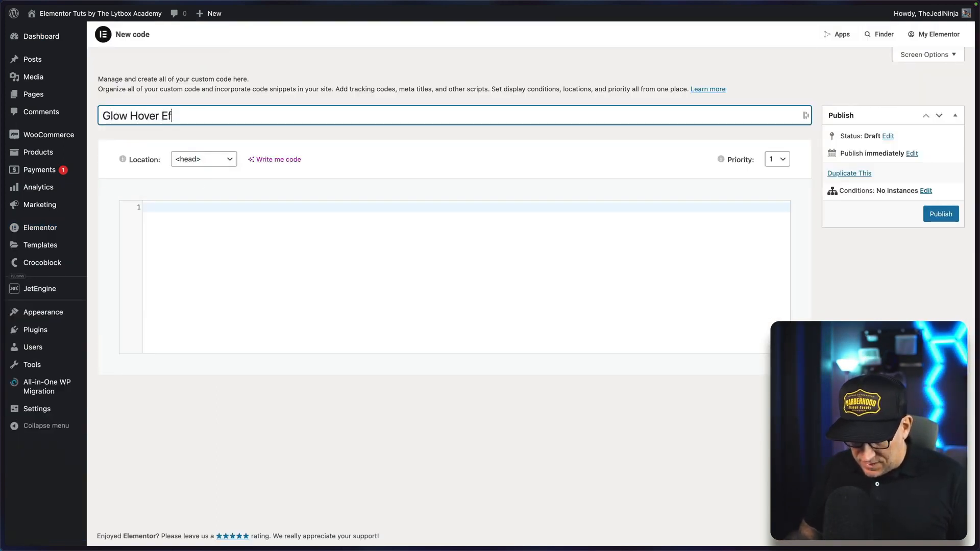
Set the snippet's location to </body> - End and paste the tutorial's JavaScript into its code area.
left_click(208, 160)
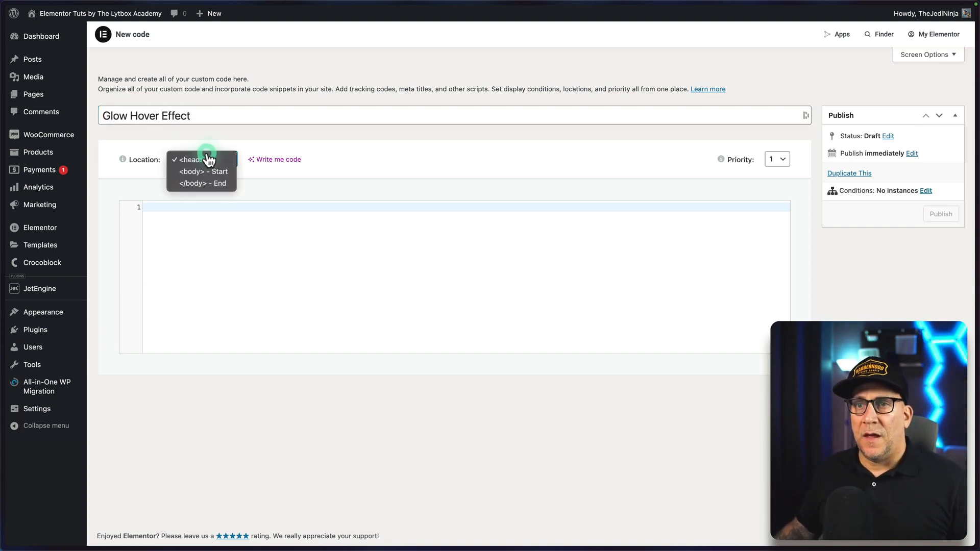
left_click(207, 187)
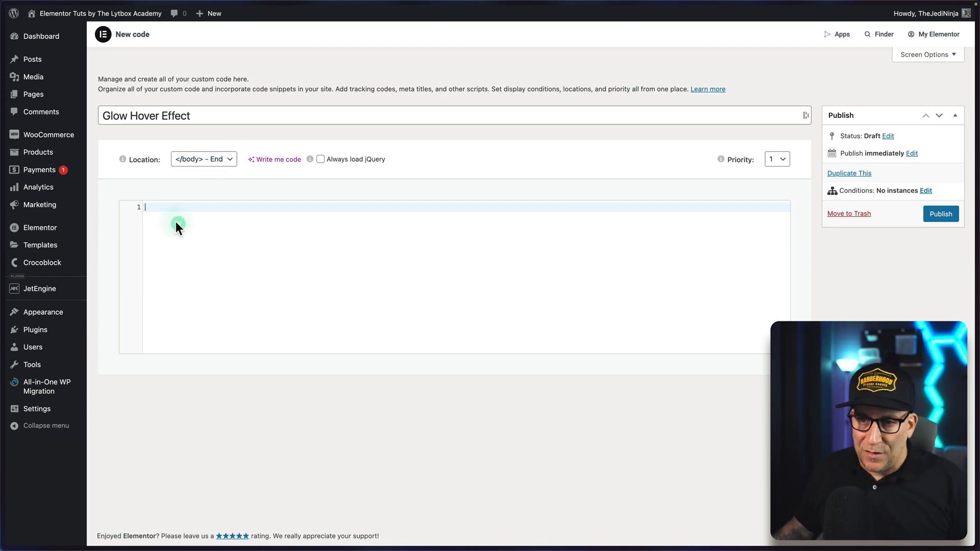
key("ctrl+v")
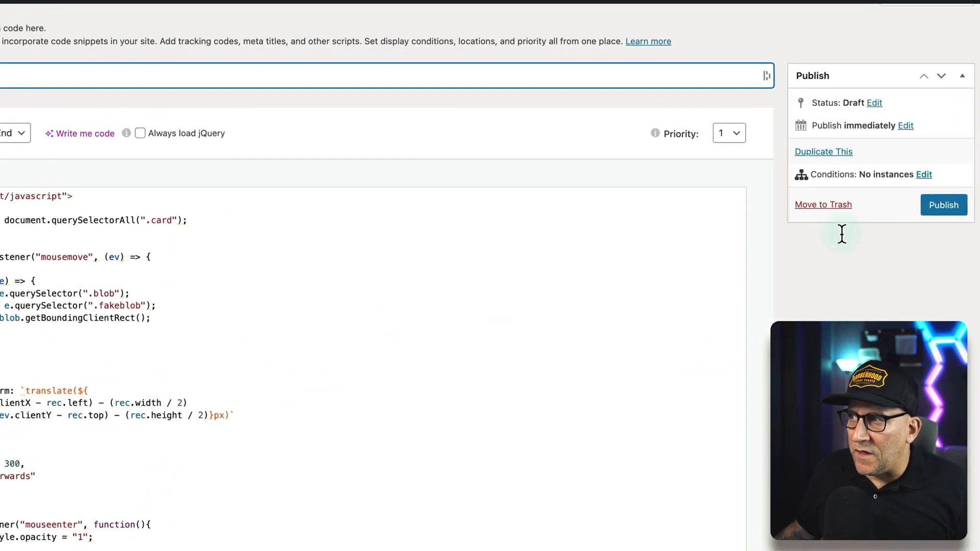
Add an Include condition for Singular Pages to the snippet and search the pages for "hover".
left_click_drag(802, 193, 838, 196)
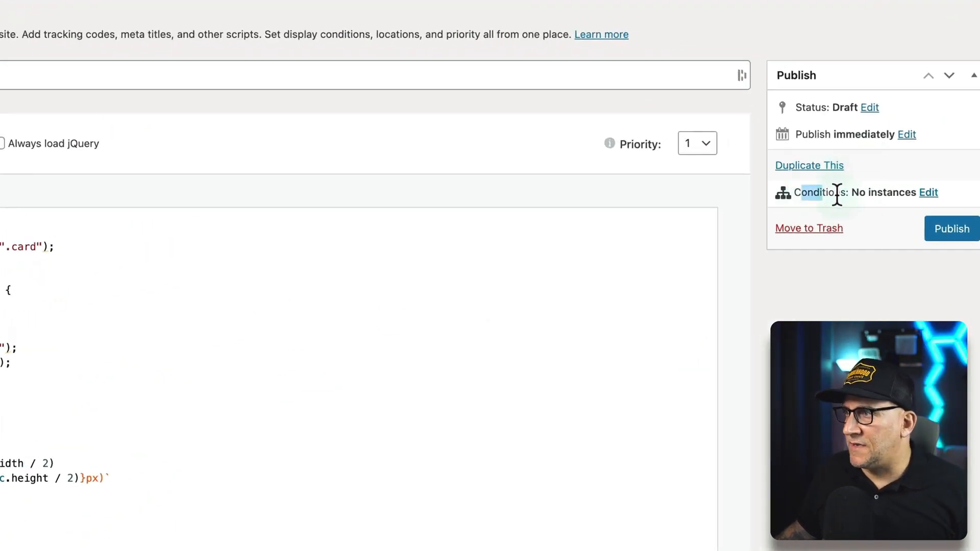
left_click(932, 194)
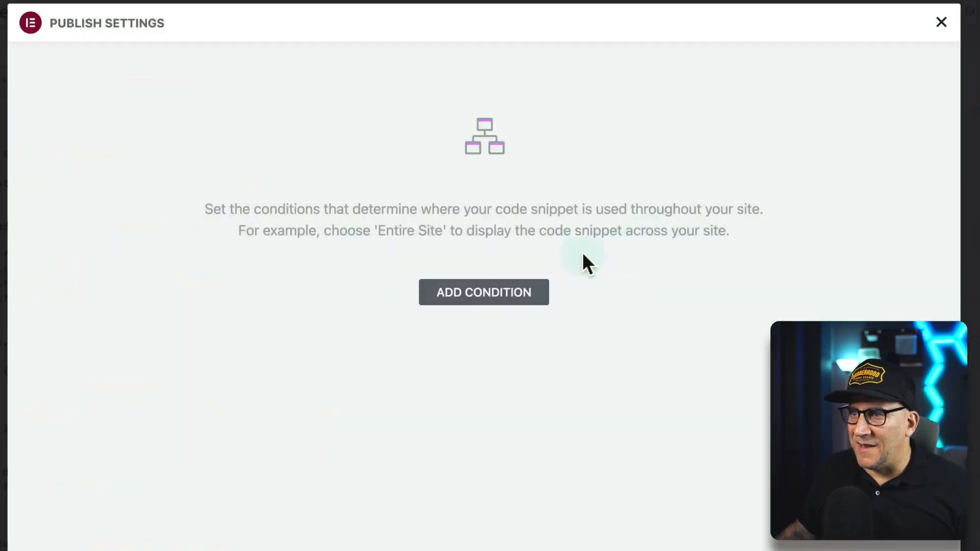
left_click(469, 288)
left_click(405, 295)
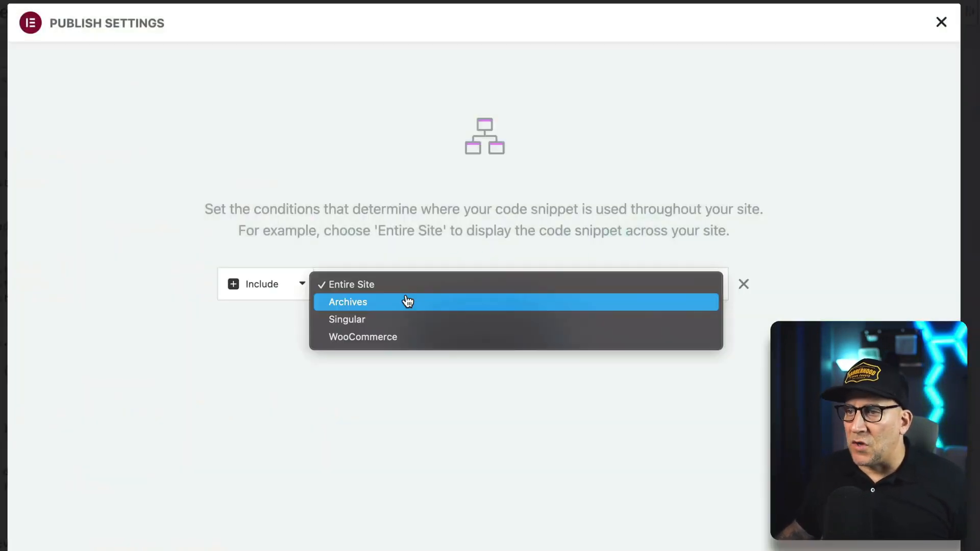
left_click(378, 320)
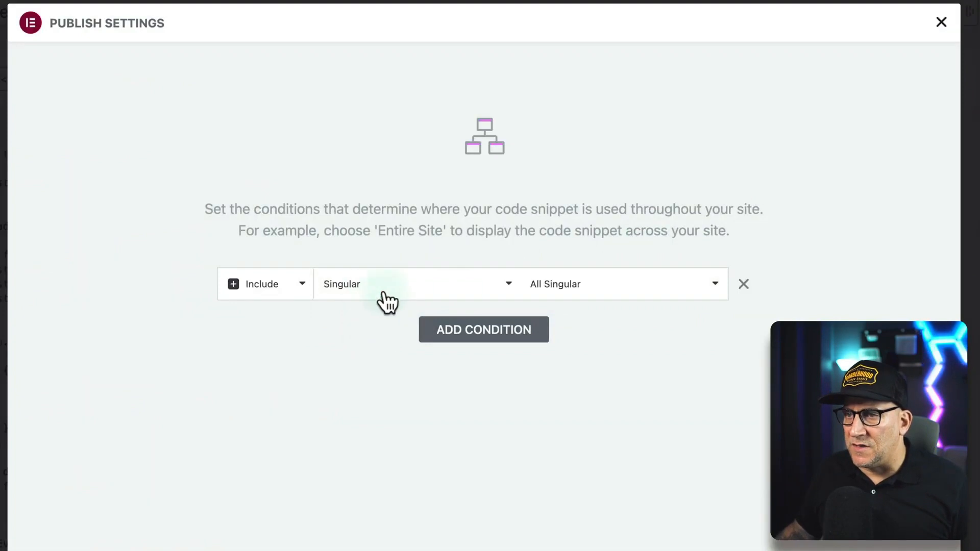
left_click(552, 286)
left_click(564, 442)
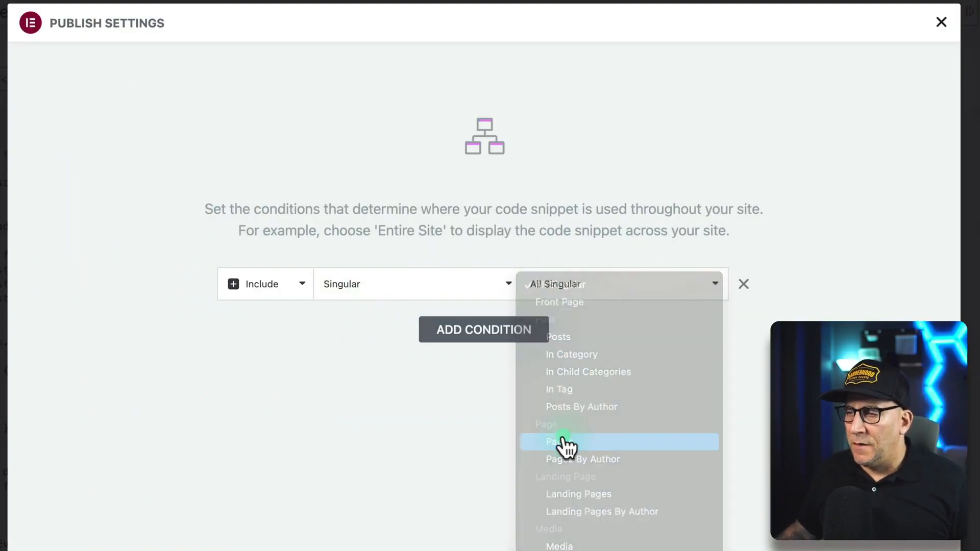
left_click(632, 284)
type("hover")
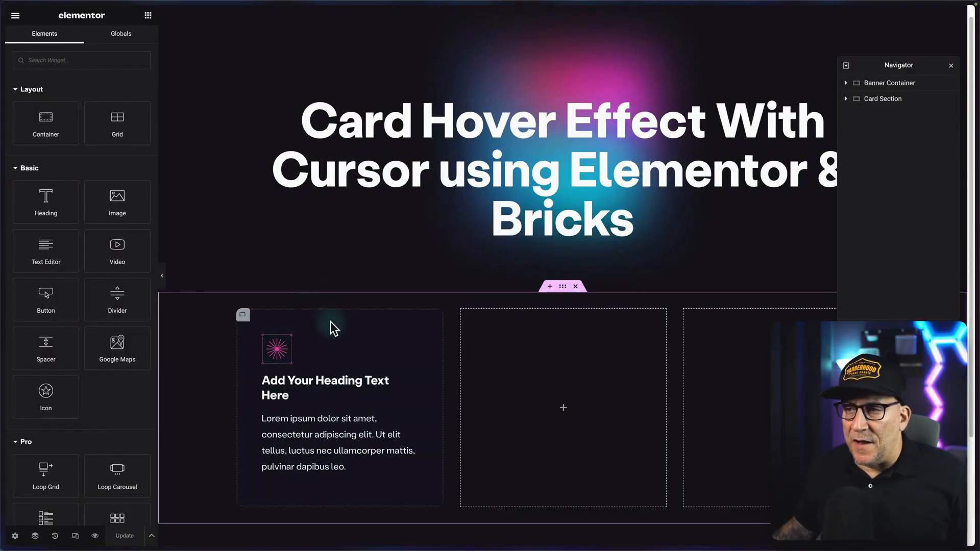
Back in the Elementor editor, add a single-column flexbox container below the Card Section.
scroll(341, 320, "down", 2)
scroll(347, 275, "up", 1)
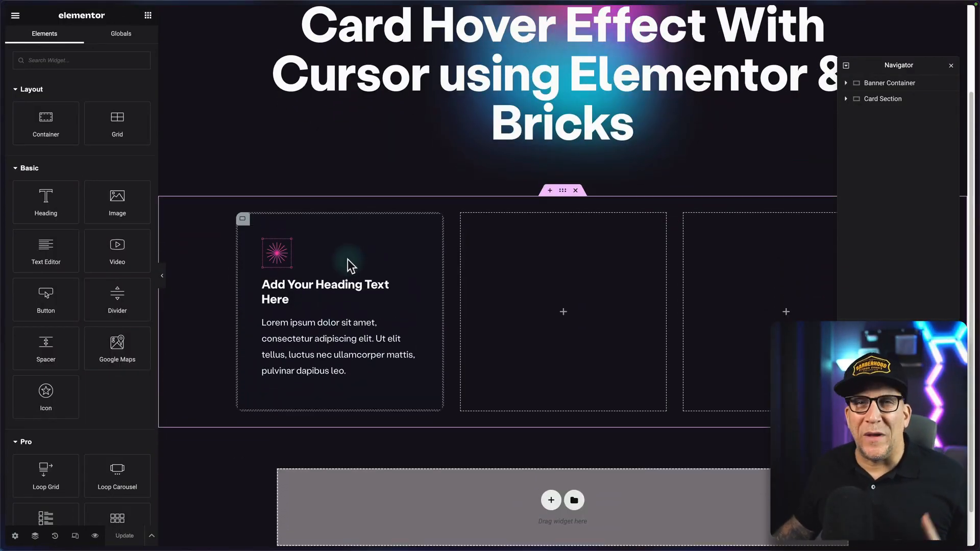
left_click(550, 500)
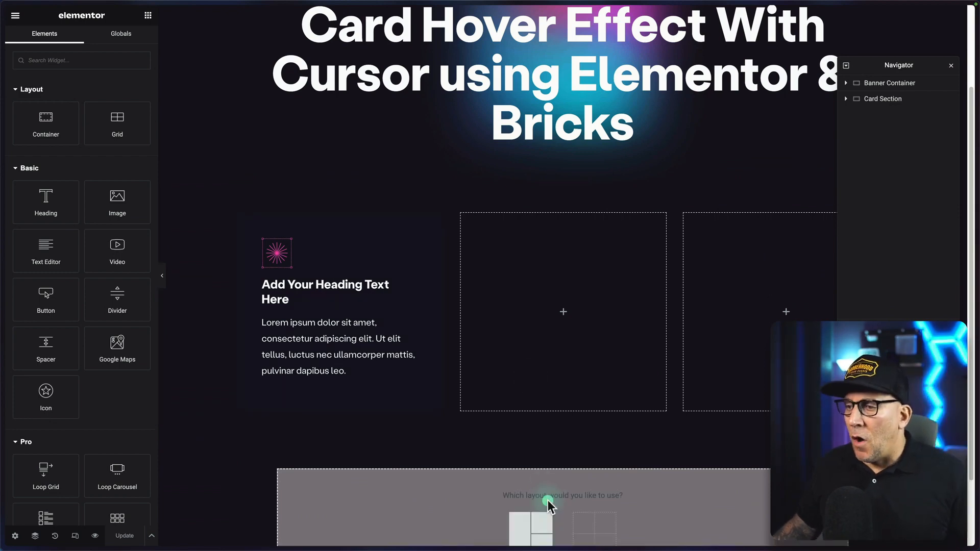
scroll(551, 485, "down", 2)
left_click(516, 453)
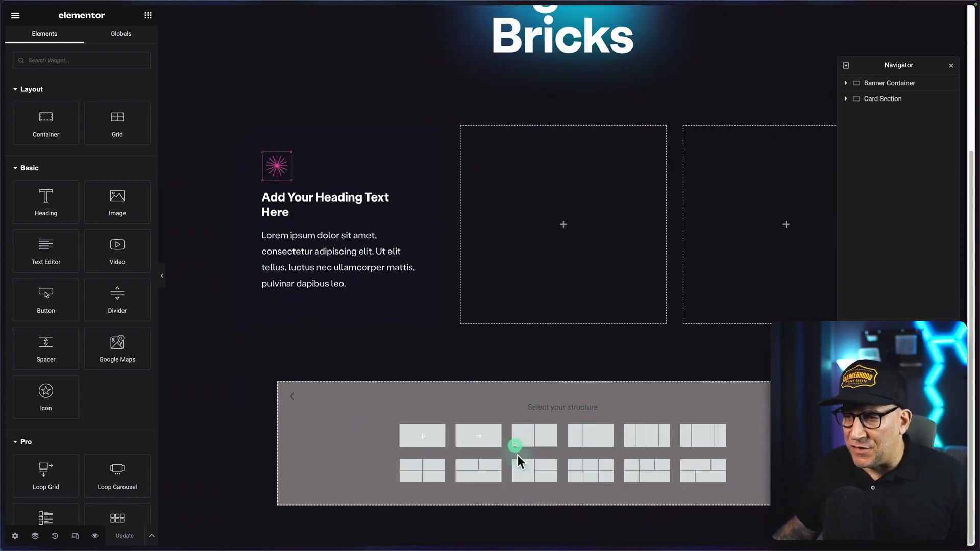
left_click(432, 438)
Search the widgets for "html", place an HTML widget in the new container and activate its code area.
left_click(148, 16)
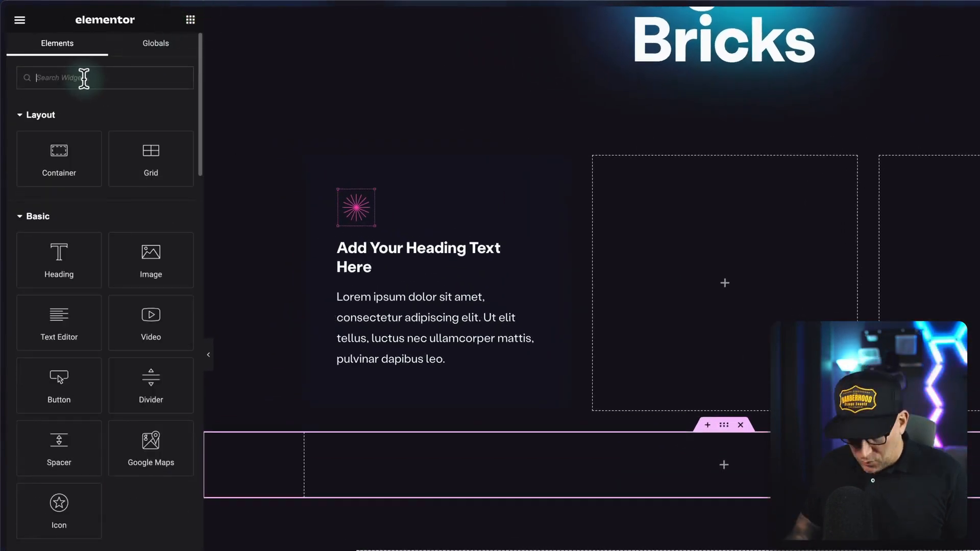
type("html")
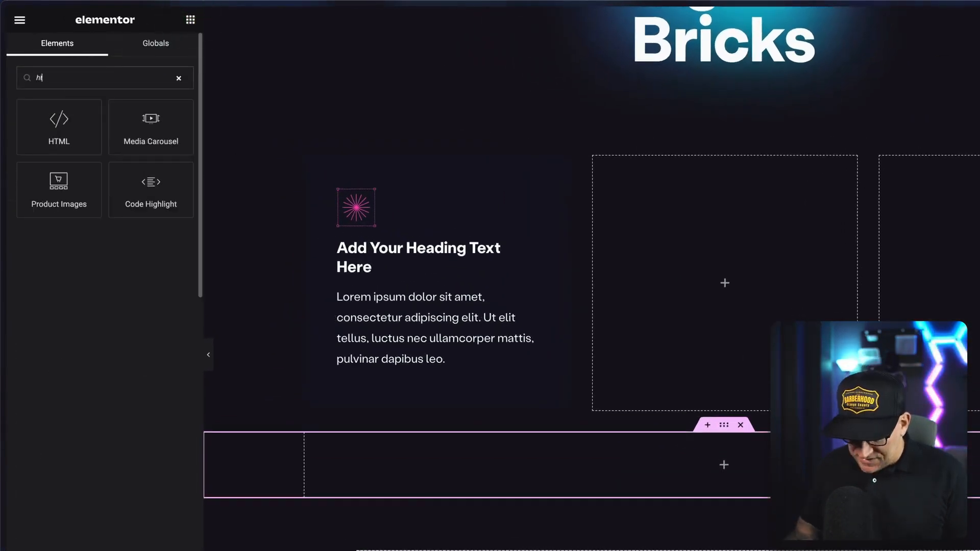
left_click_drag(30, 116, 698, 463)
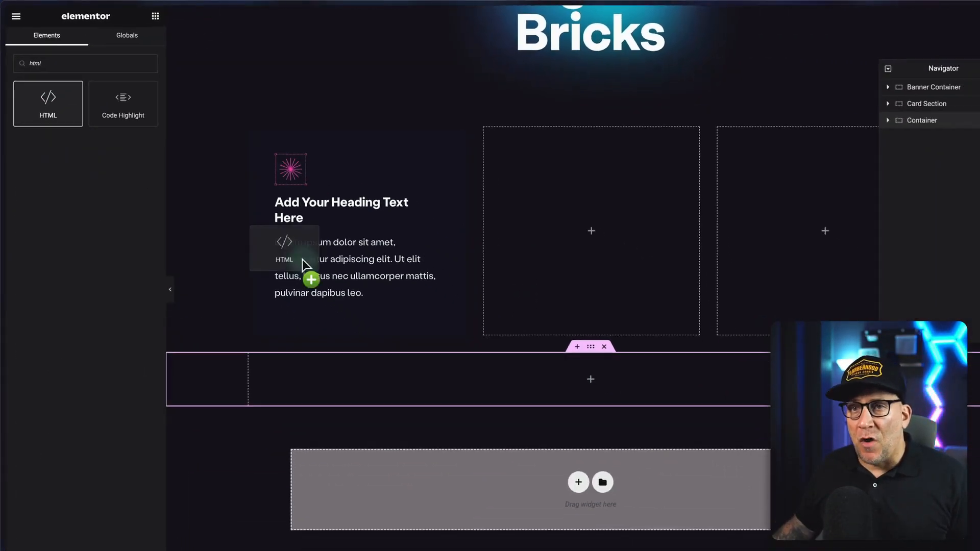
left_click_drag(540, 356, 540, 357)
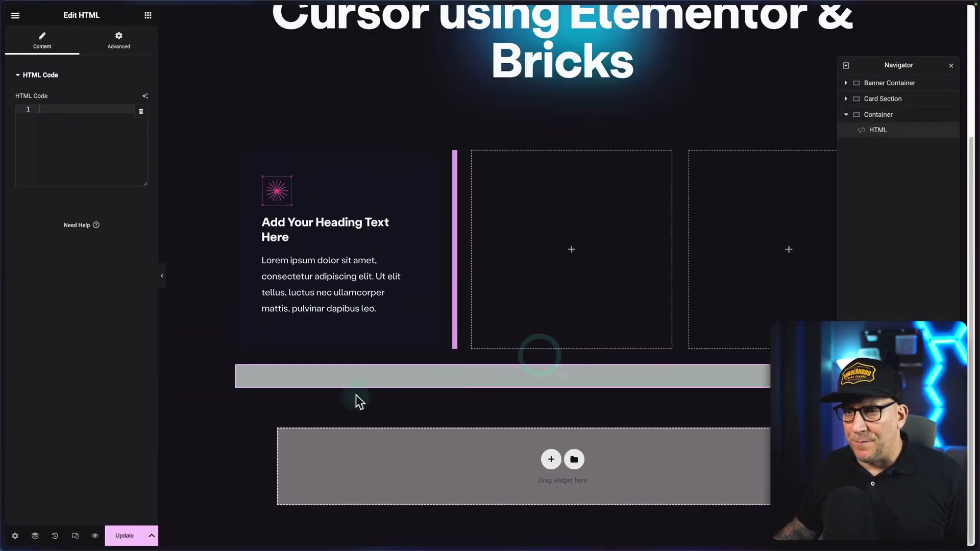
left_click(388, 377)
left_click(52, 116)
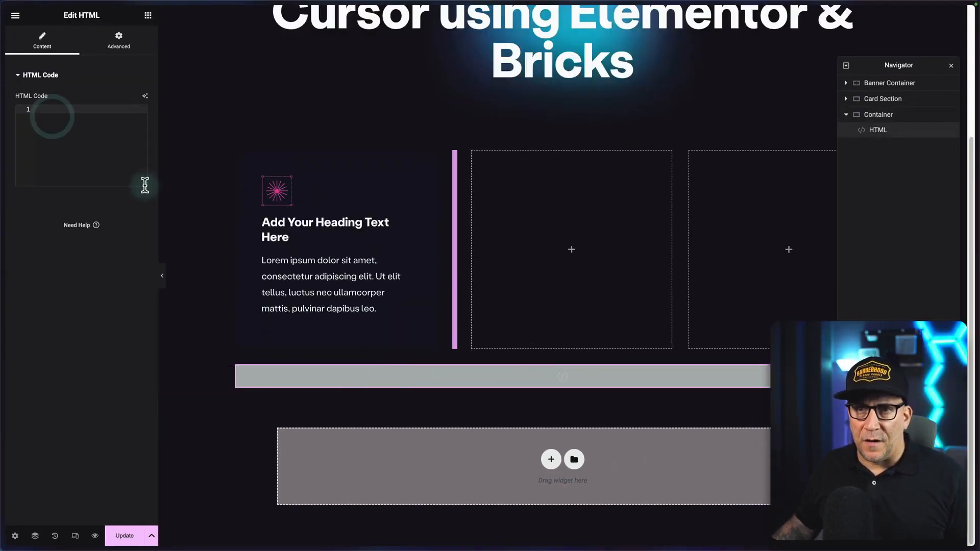
Enlarge the HTML widget's code area, paste the tutorial's JavaScript into it and preview the page.
left_click_drag(145, 184, 146, 365)
left_click(59, 153)
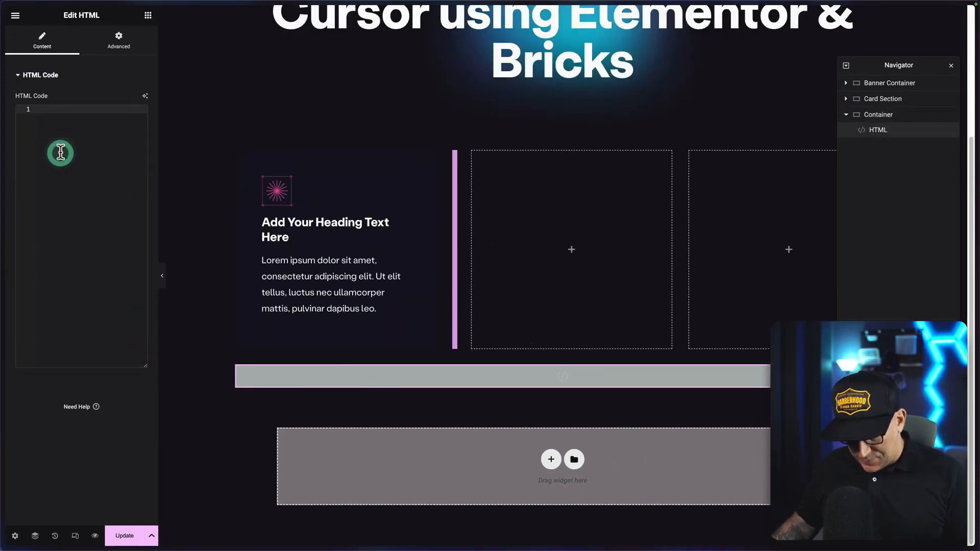
key("ctrl+v")
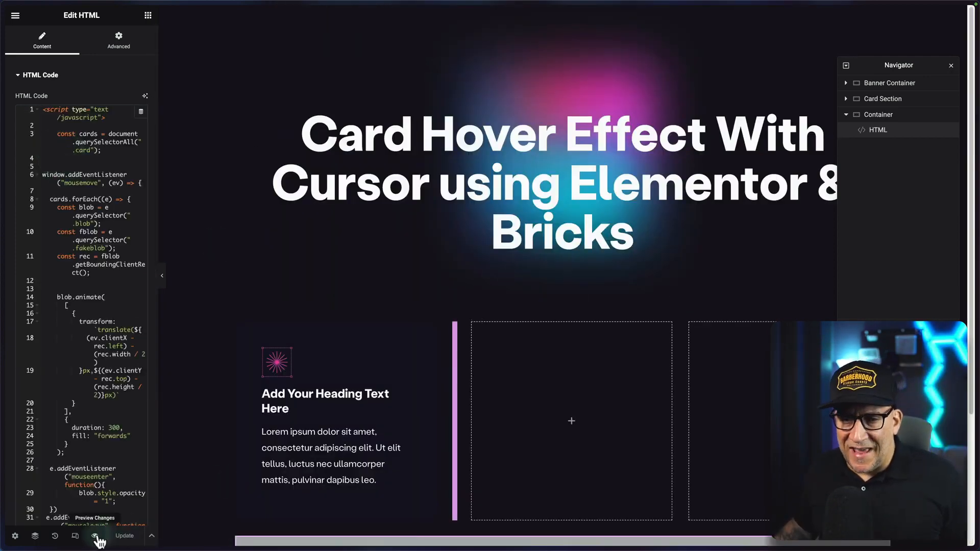
left_click(95, 537)
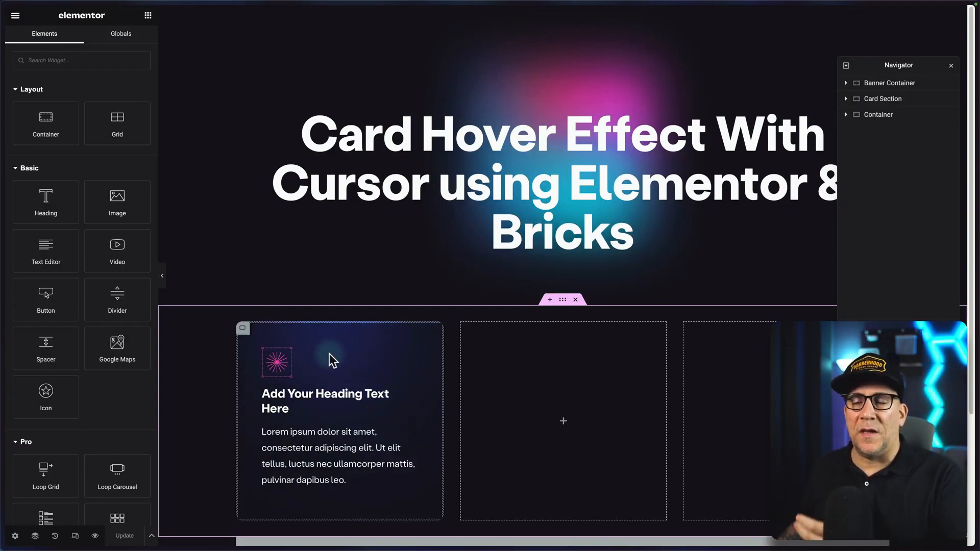
Rename the container that holds the HTML widget as "Code Section".
scroll(354, 365, "down", 5)
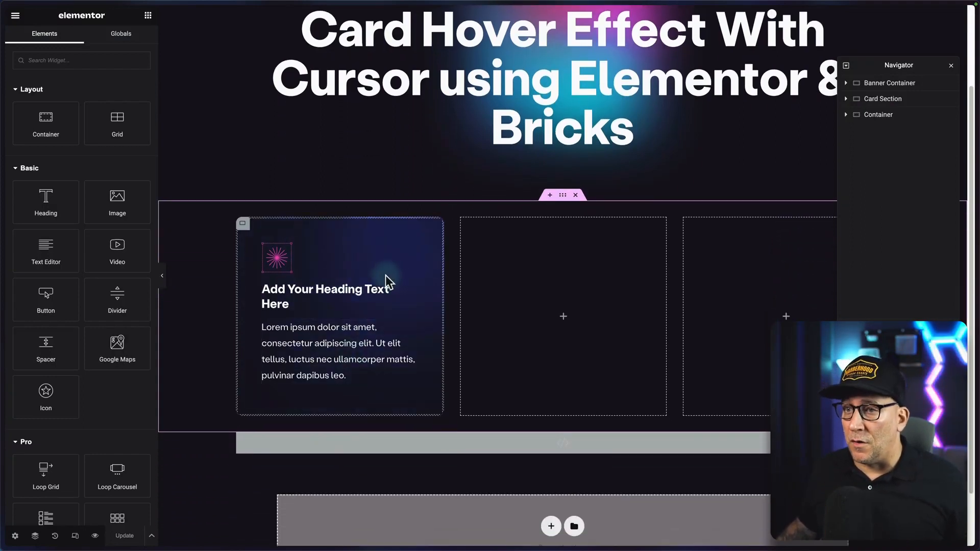
left_click(845, 100)
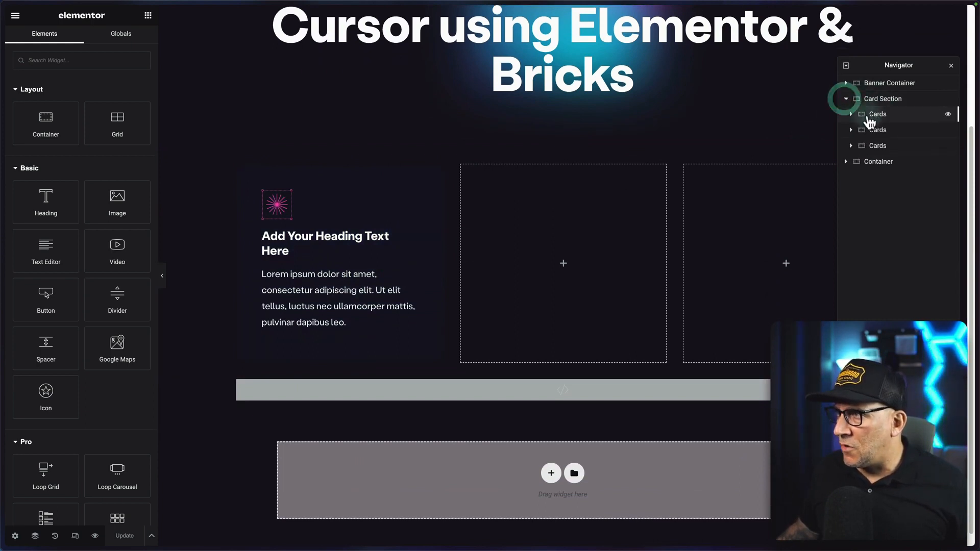
left_click(872, 162)
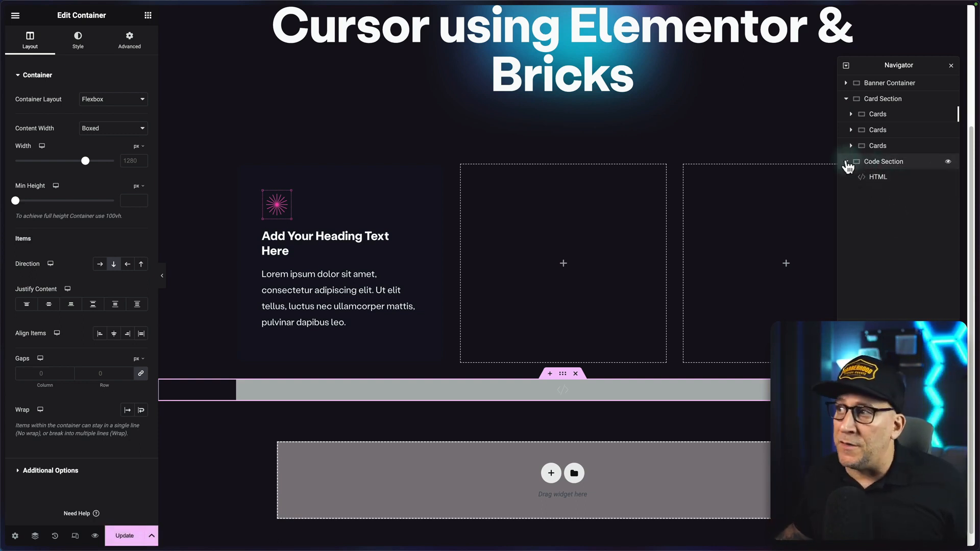
Delete the two empty Cards containers from the Card Section.
right_click(901, 137)
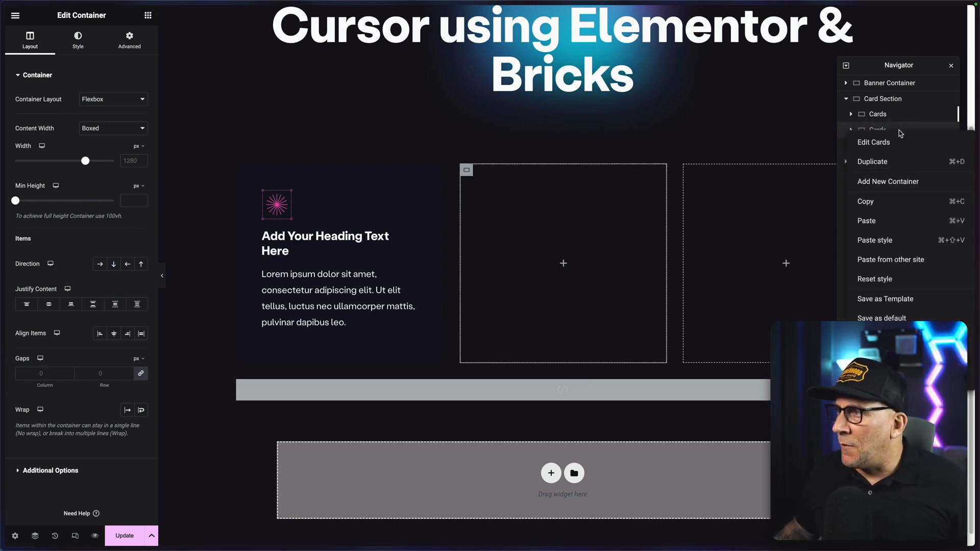
left_click(888, 279)
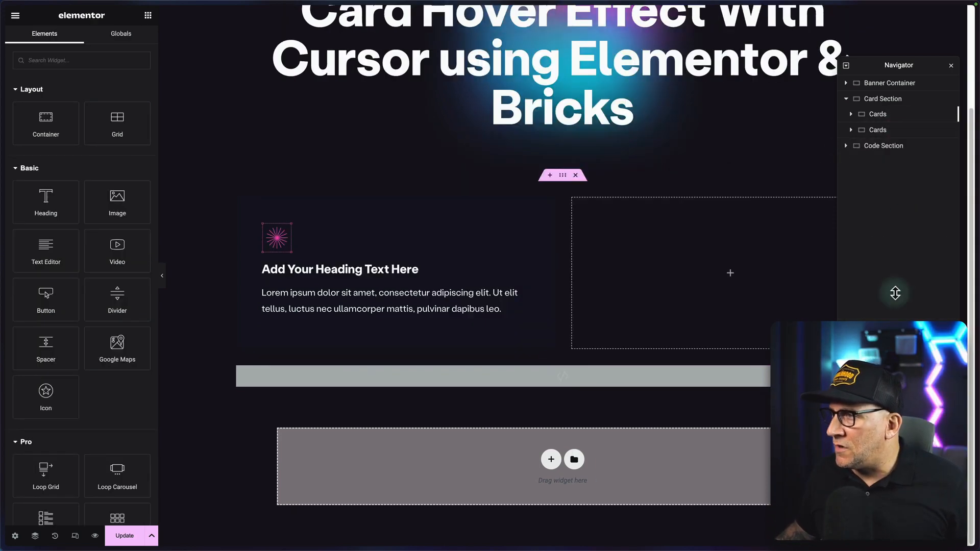
right_click(900, 130)
left_click(906, 337)
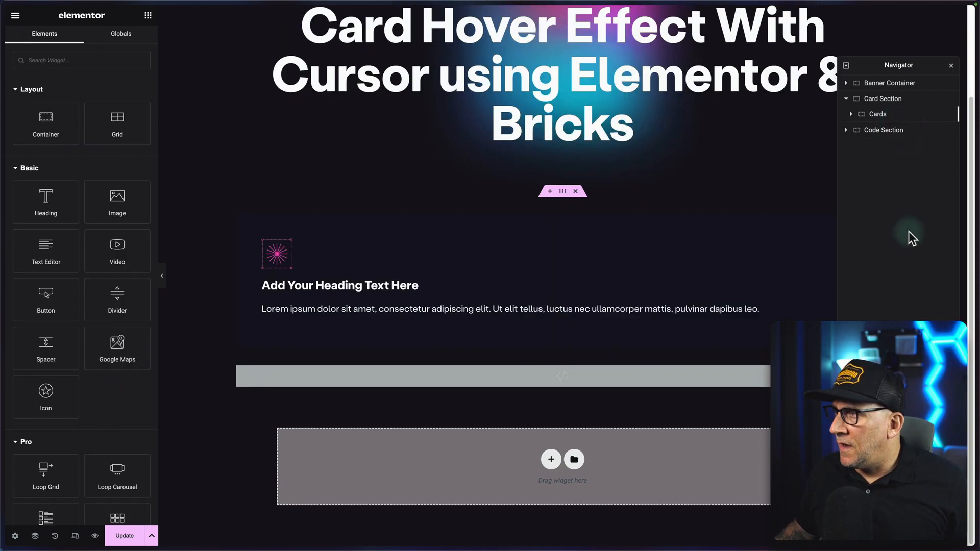
Duplicate the finished Cards container twice so the Card Section holds three identical cards.
left_click(893, 113)
right_click(895, 114)
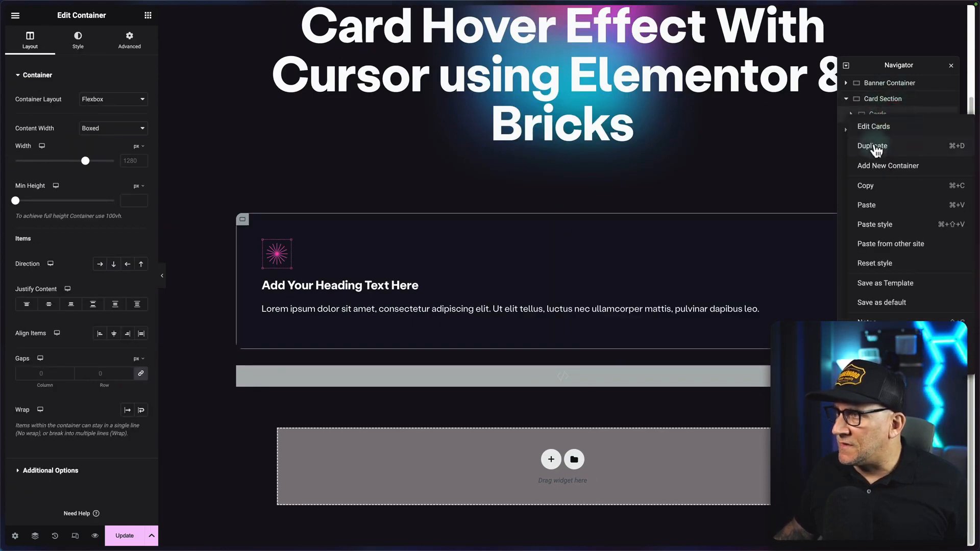
left_click(876, 148)
right_click(882, 131)
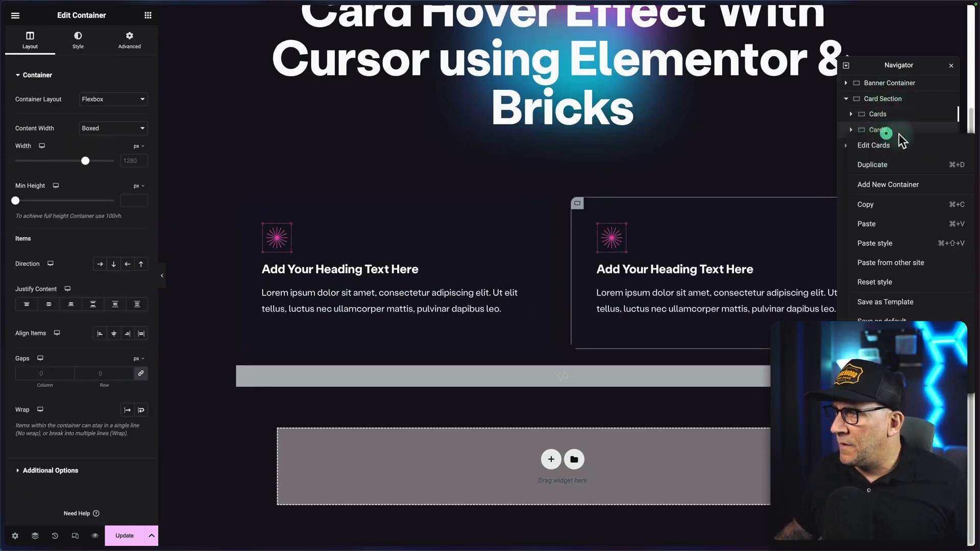
left_click(881, 164)
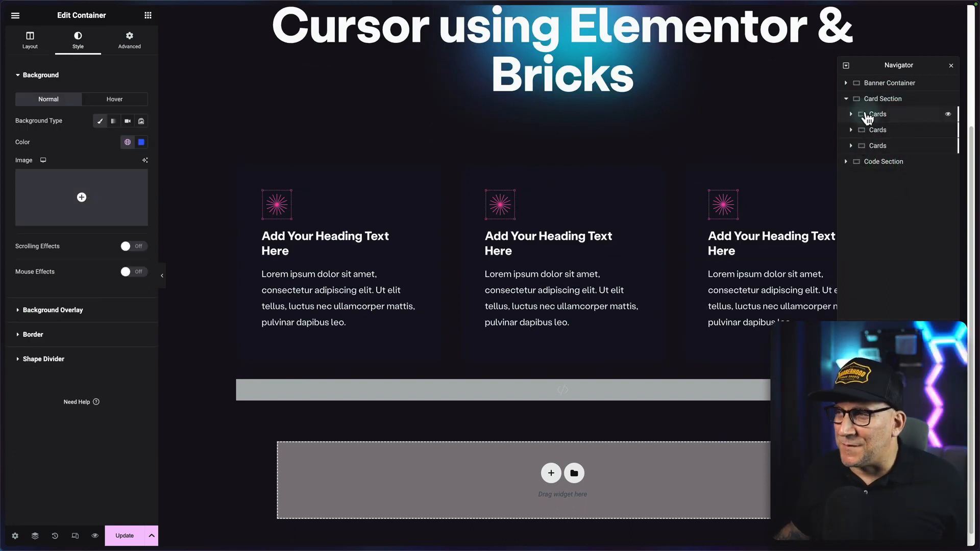
Try the global colors Lytbox Primary Green and Neon Pink as the background of the first card's Blob container.
left_click(866, 115)
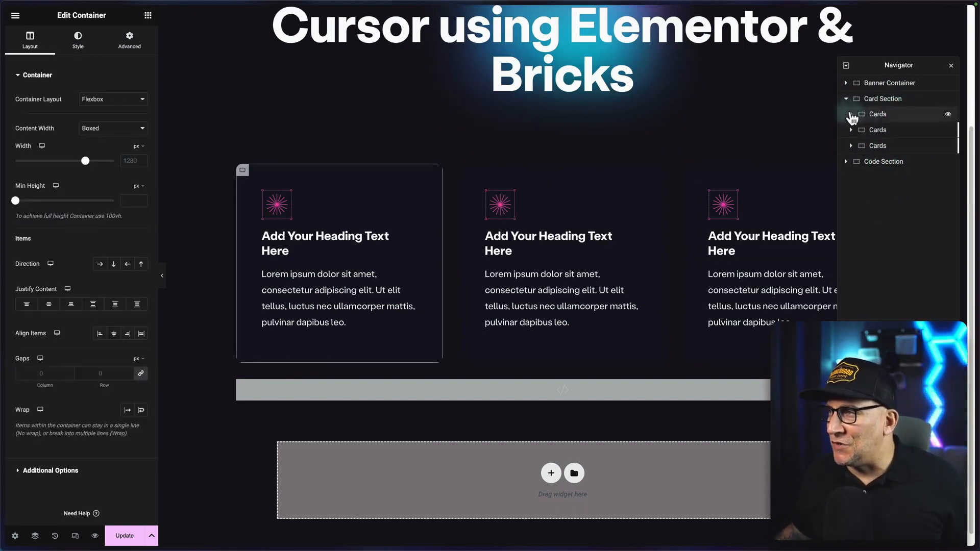
left_click(851, 114)
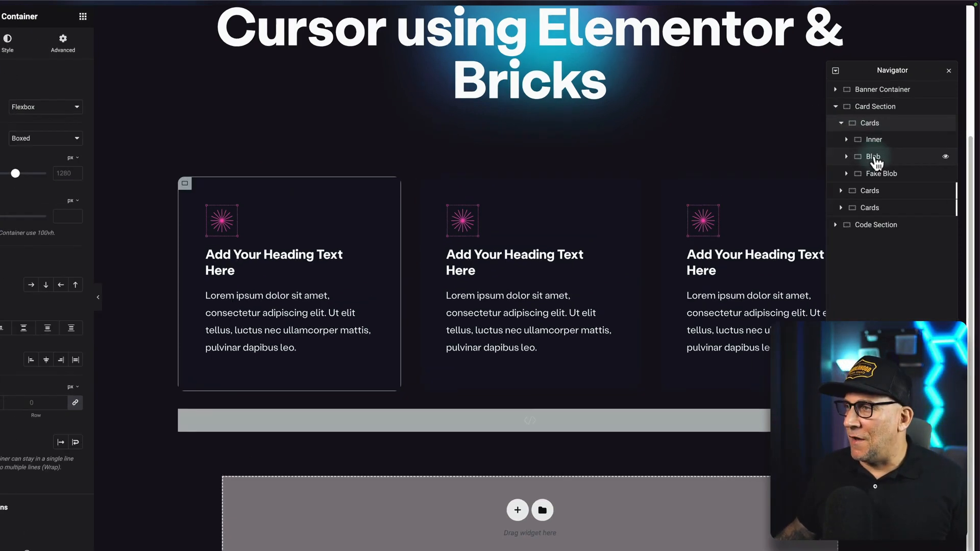
left_click(881, 145)
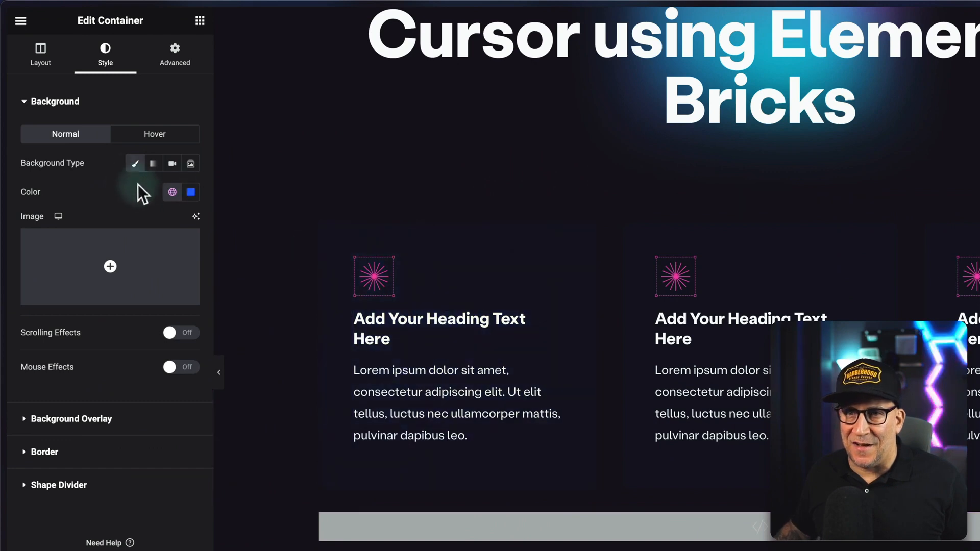
left_click(172, 193)
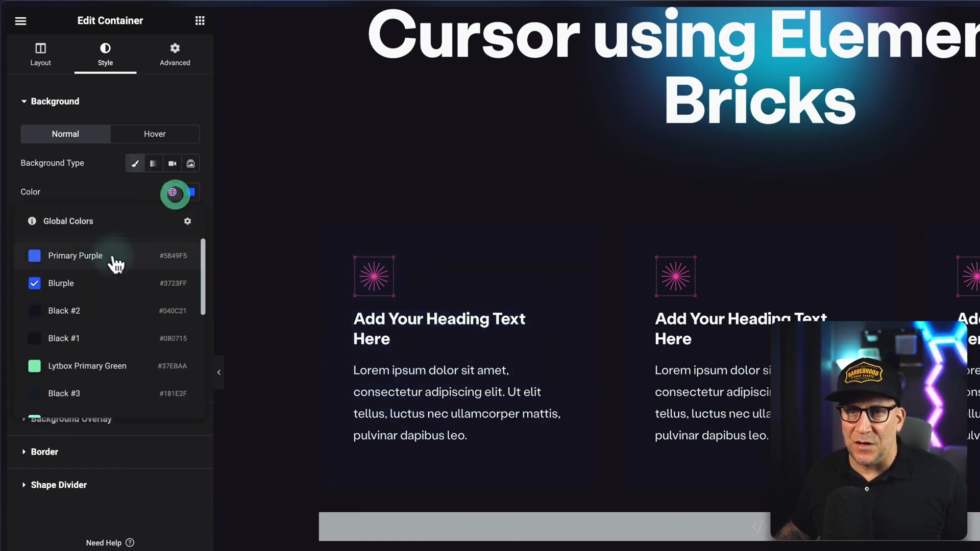
left_click(81, 366)
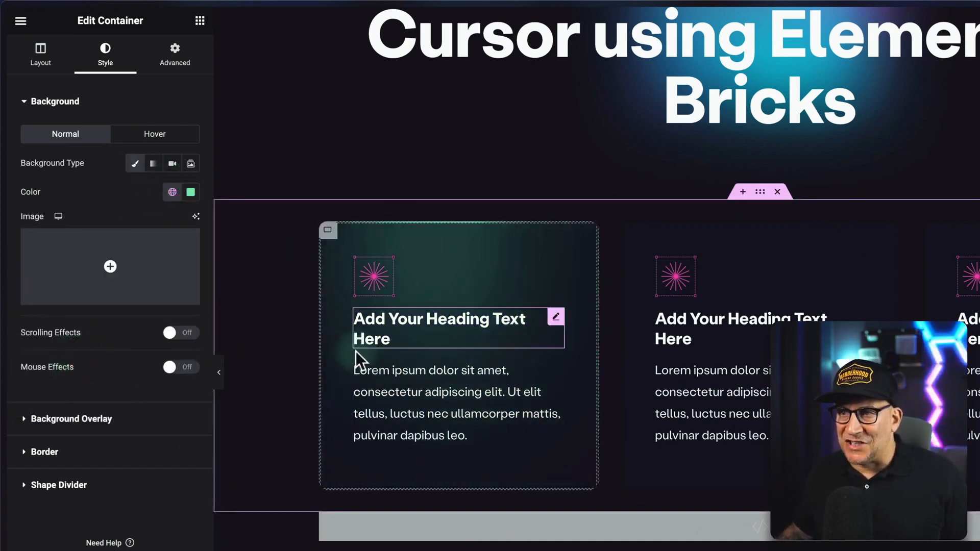
left_click(172, 193)
scroll(104, 351, "down", 3)
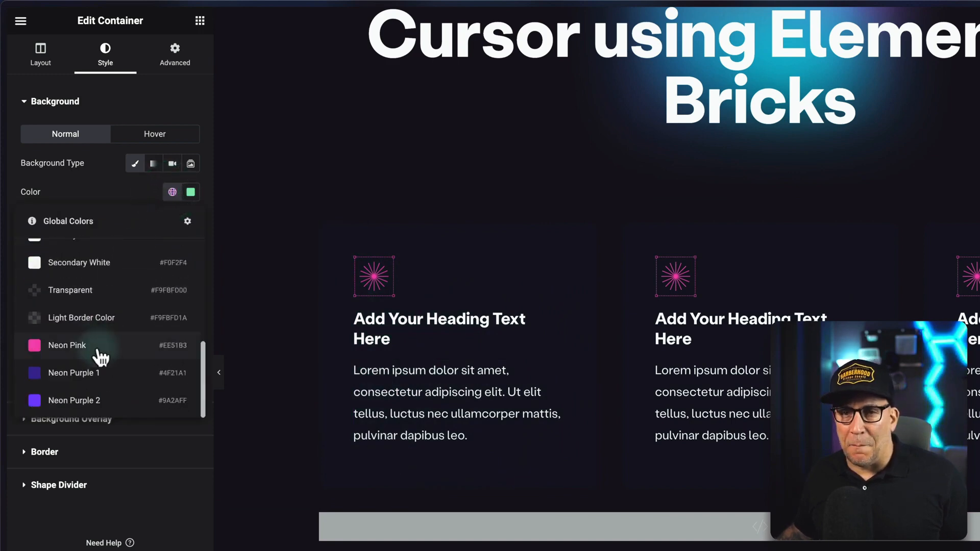
left_click(98, 346)
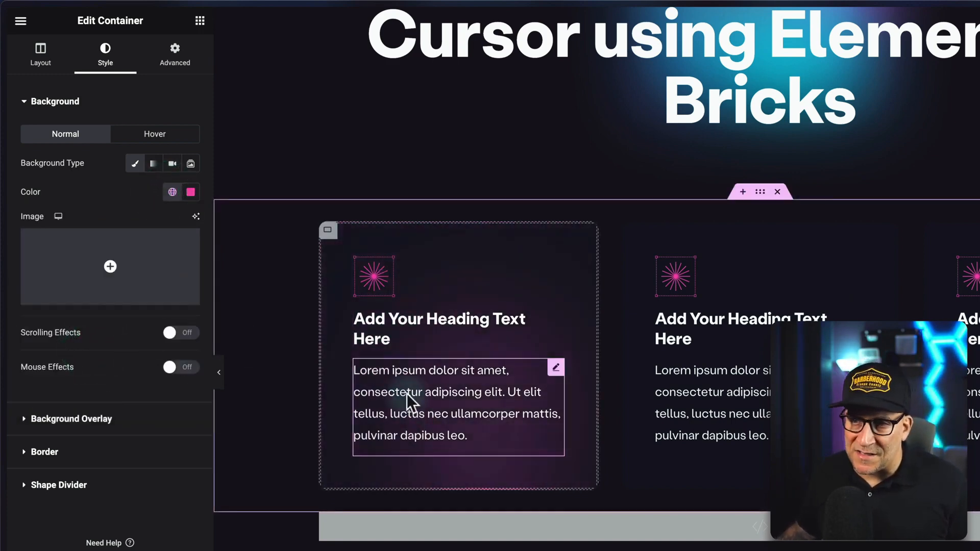
Set the Blob container's background to the global color Blurple, update the page and preview it.
left_click(172, 193)
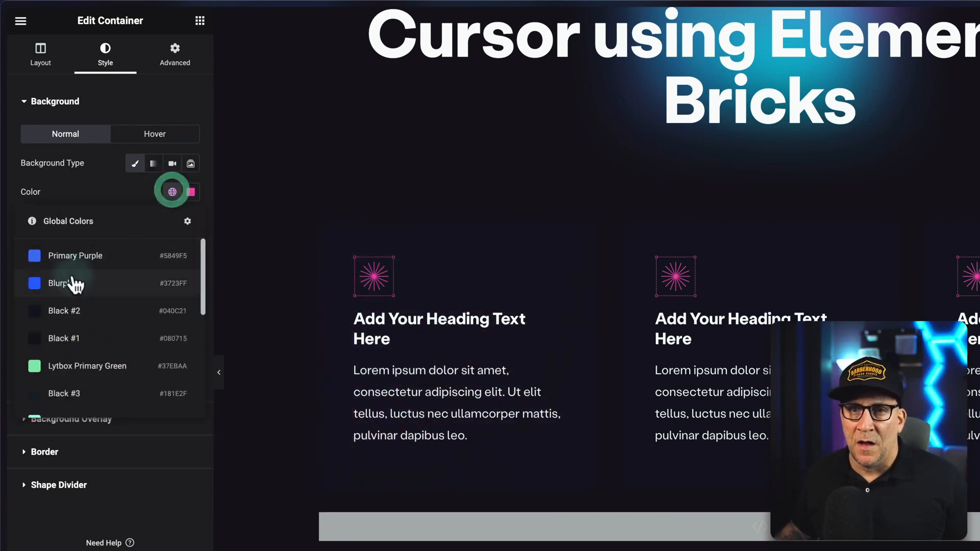
left_click(72, 281)
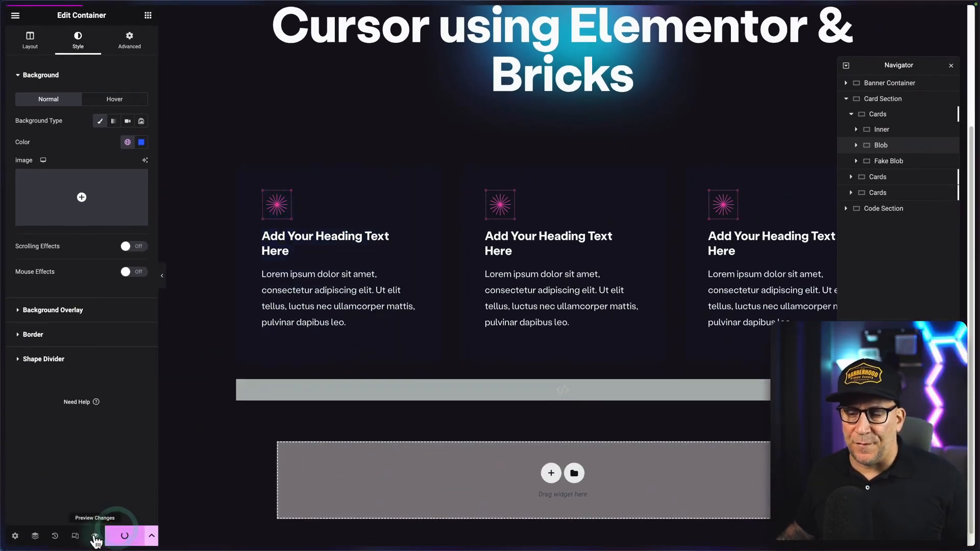
left_click(96, 536)
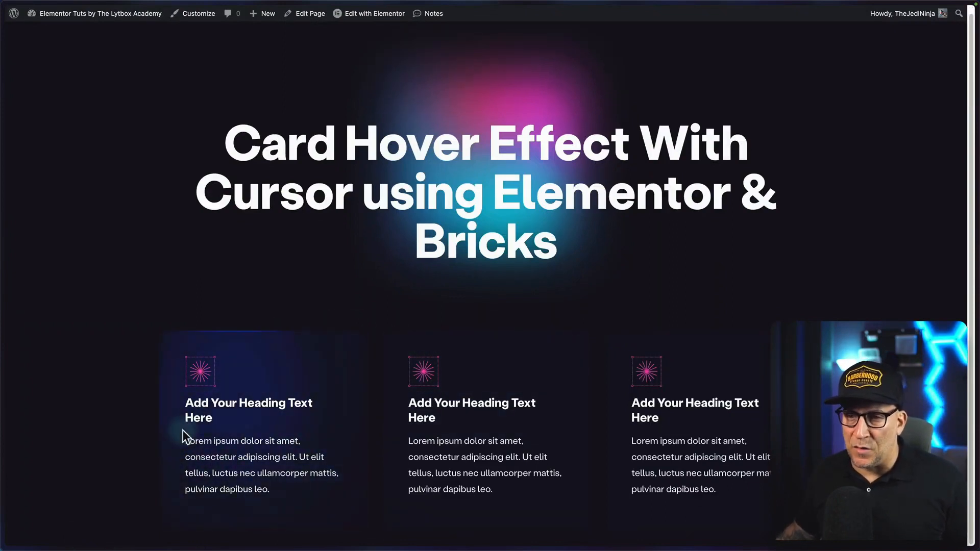
Back in the Elementor editor, set the first Cards container's padding to 5 px on all sides, update and view the page.
mouse_move(2, 399)
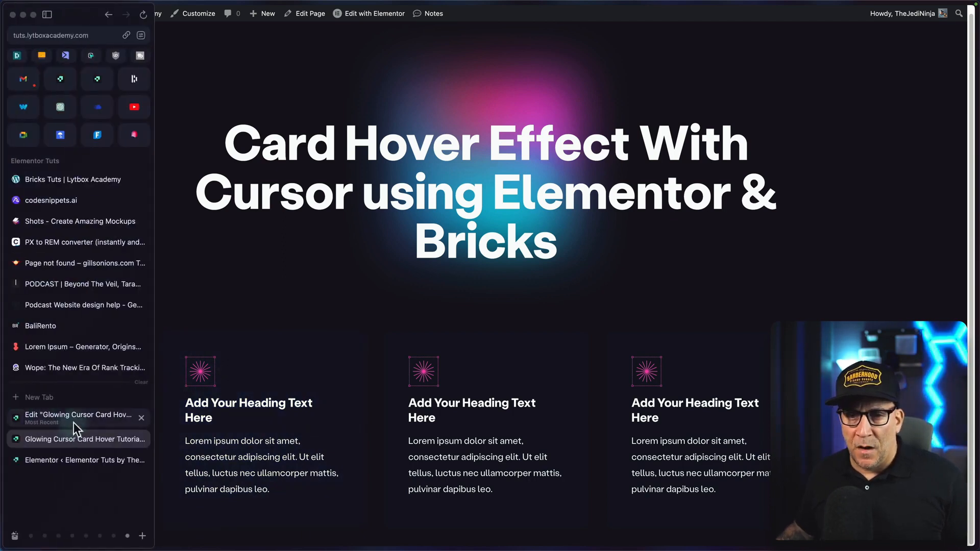
left_click(74, 423)
left_click(882, 115)
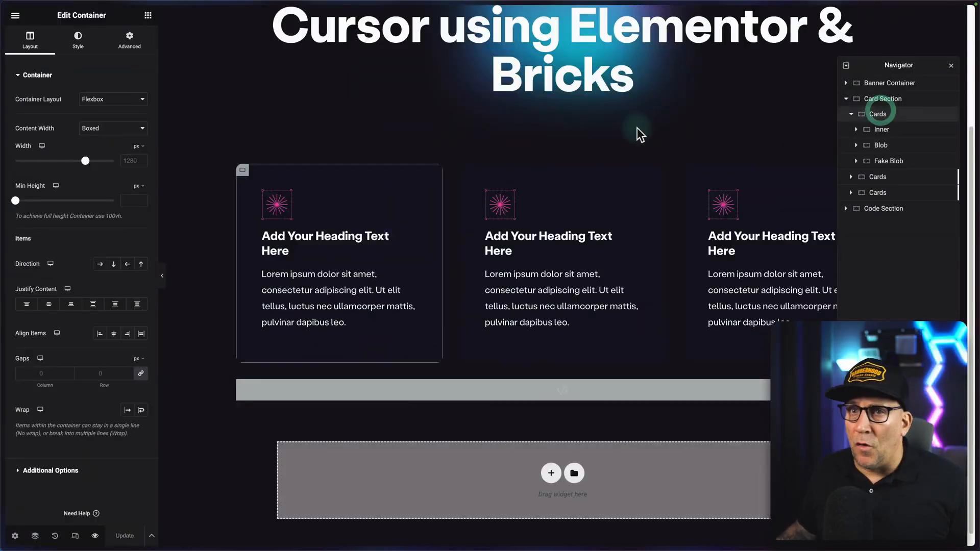
left_click(121, 38)
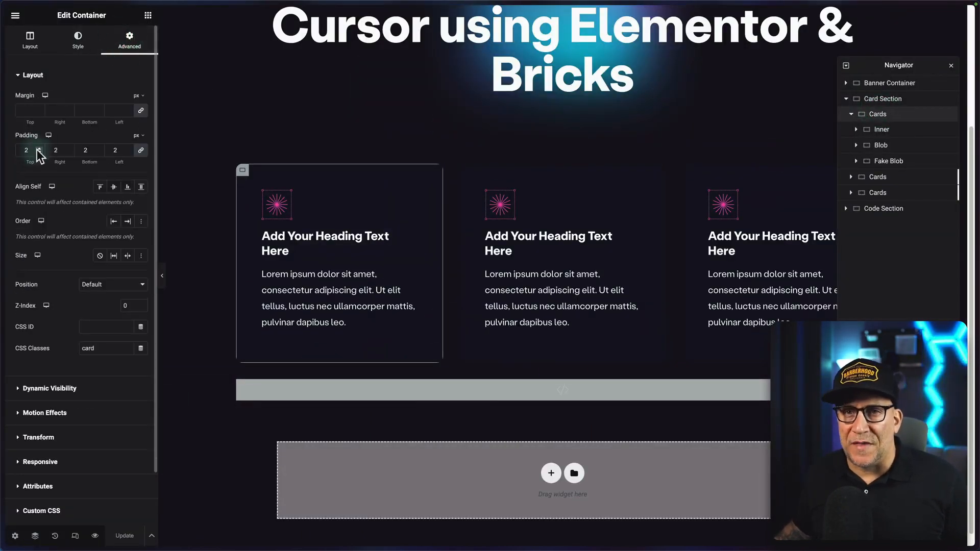
left_click(38, 147)
left_click(39, 147)
left_click(38, 148)
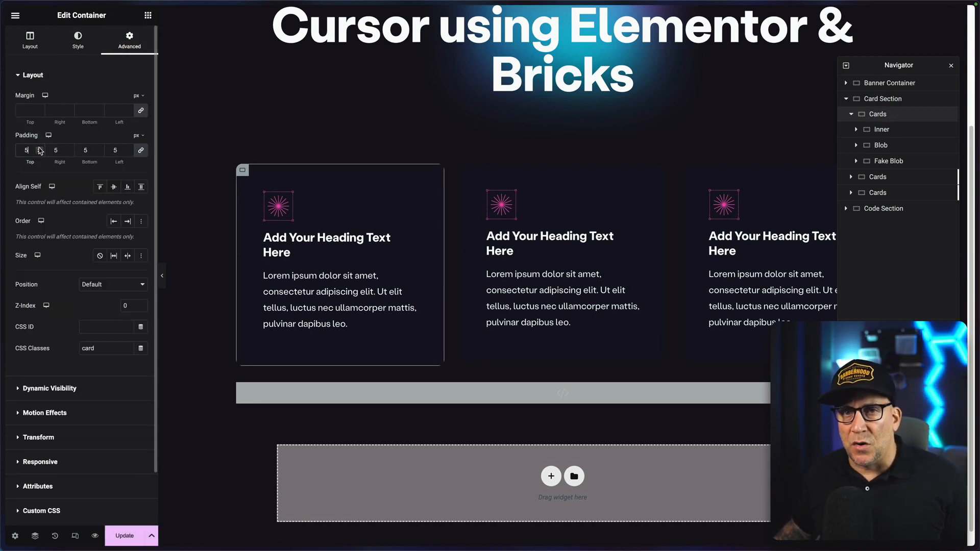
left_click(38, 148)
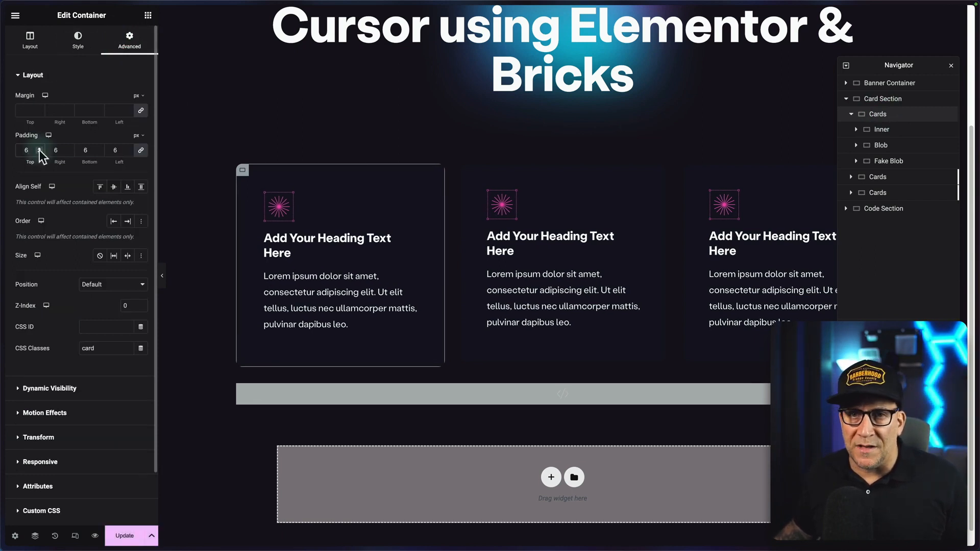
left_click(39, 152)
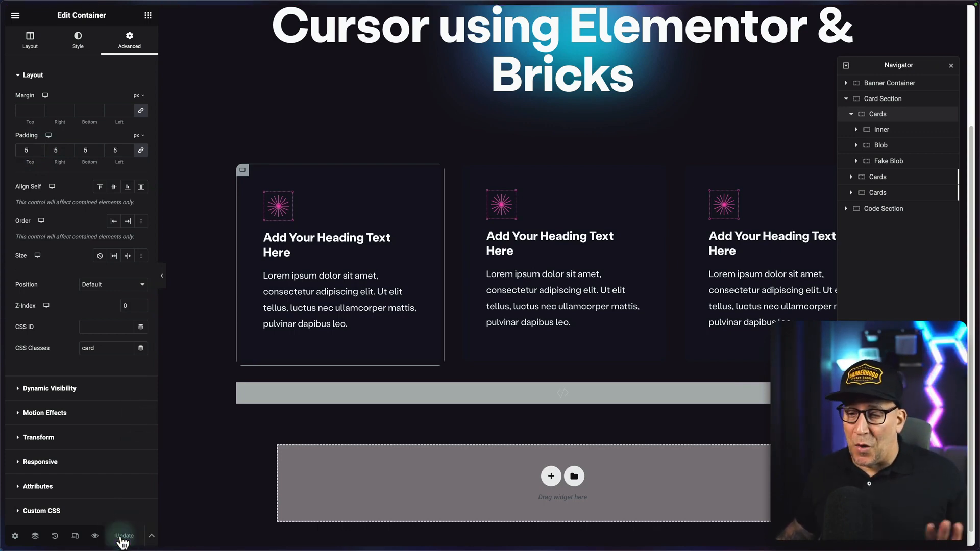
left_click(55, 439)
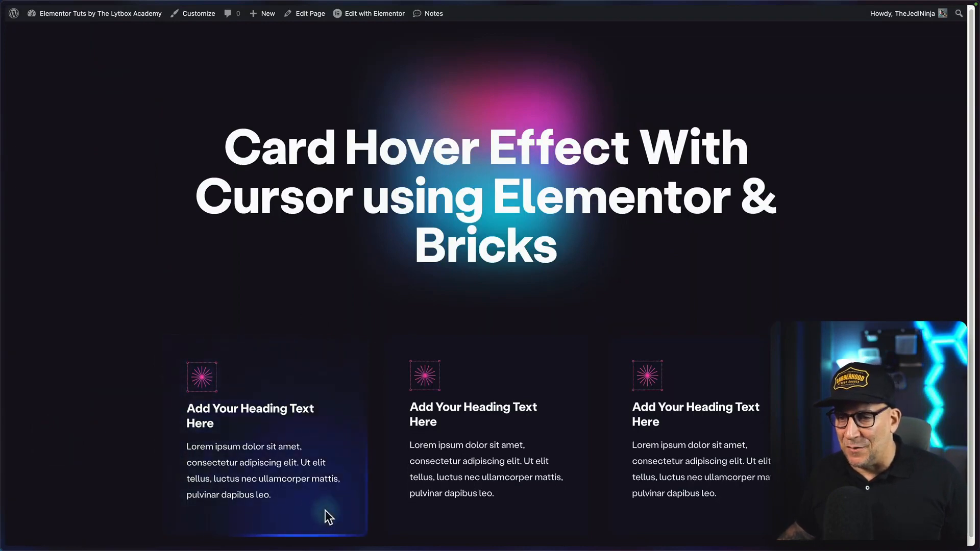
Return to the Elementor editor and reduce the first Cards container's linked padding.
mouse_move(4, 332)
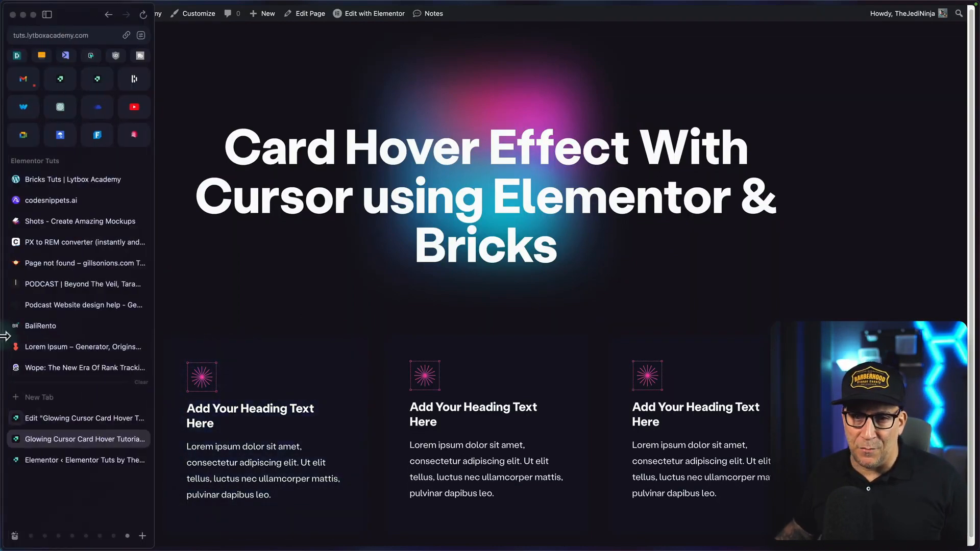
left_click(58, 419)
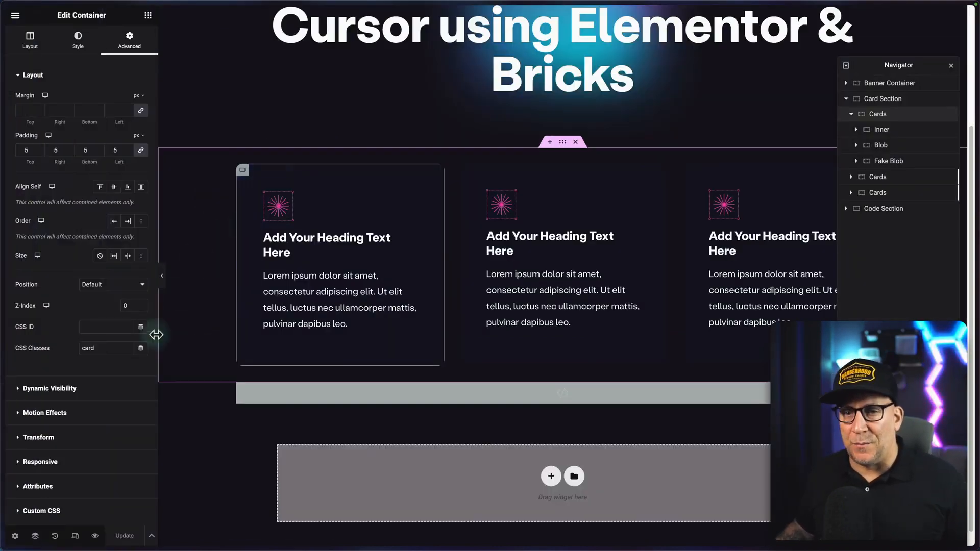
left_click(131, 152)
left_click(131, 153)
left_click(130, 152)
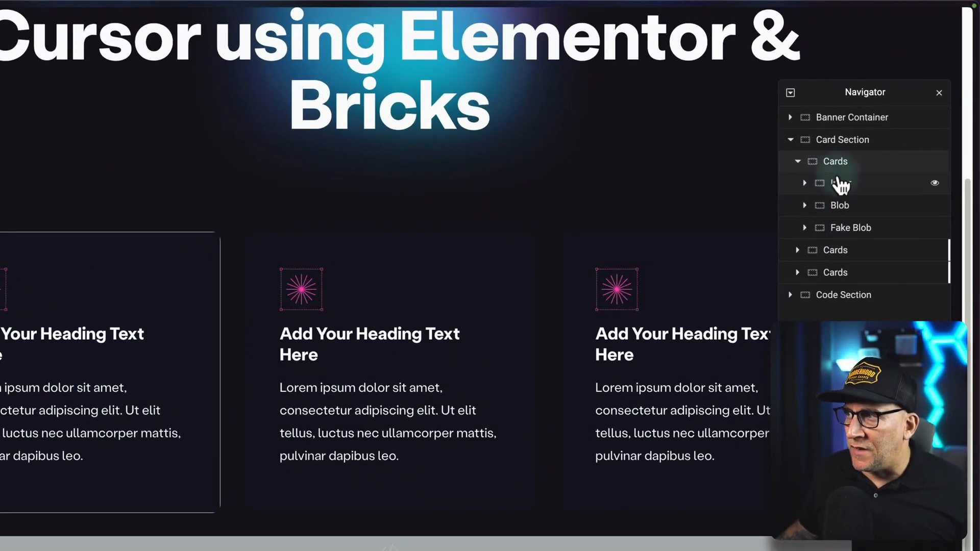
Try opacities of 0.2 and 0.8 for the hover background color of the first card's Inner container.
left_click(878, 129)
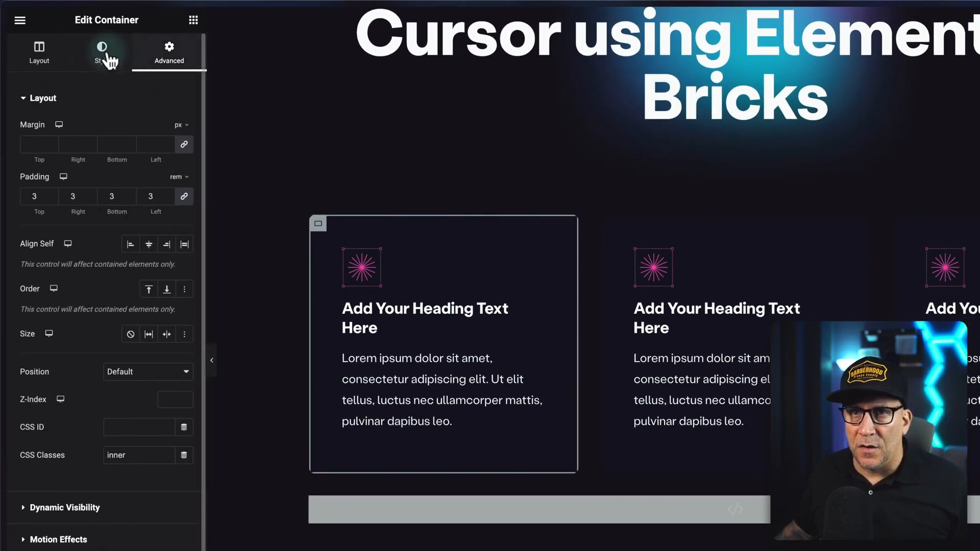
left_click(104, 58)
left_click(140, 137)
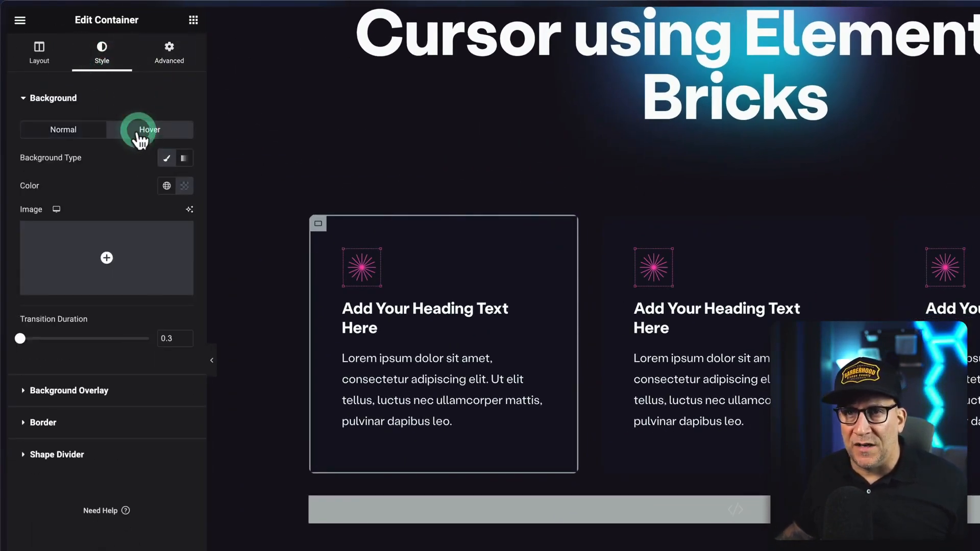
left_click(168, 187)
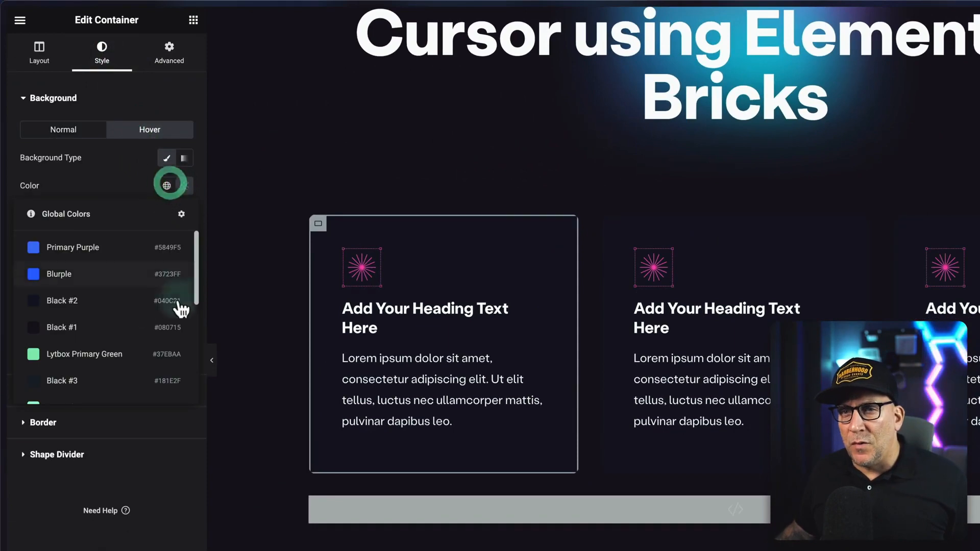
left_click(185, 186)
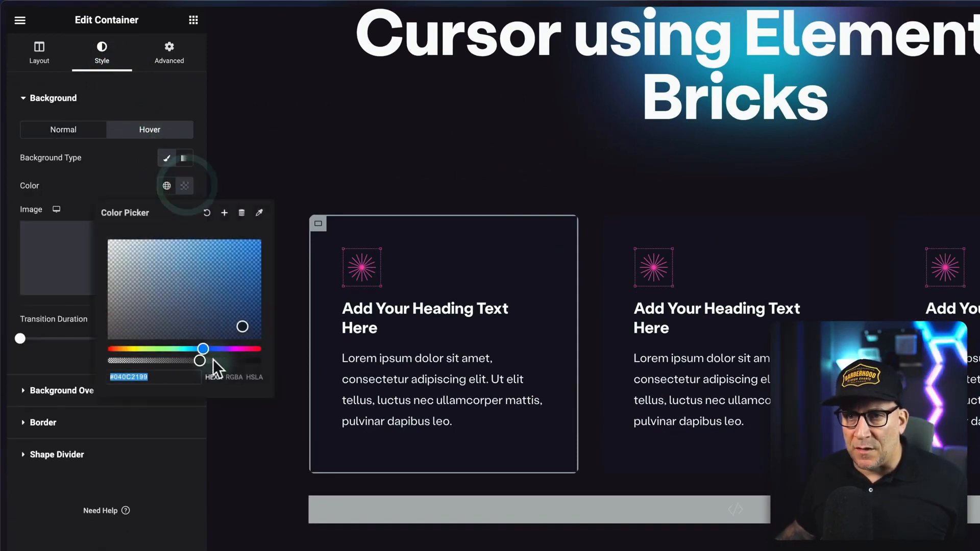
left_click(230, 379)
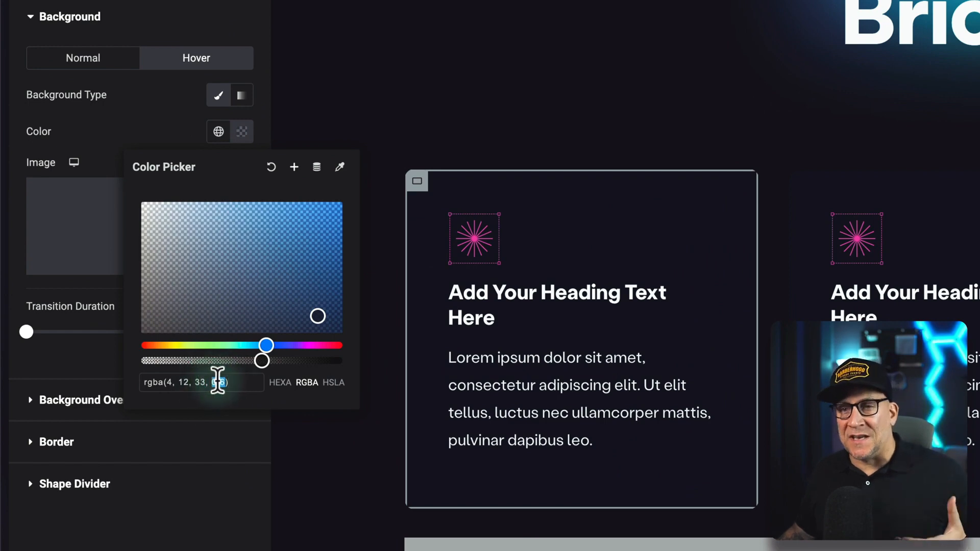
double_click(224, 383)
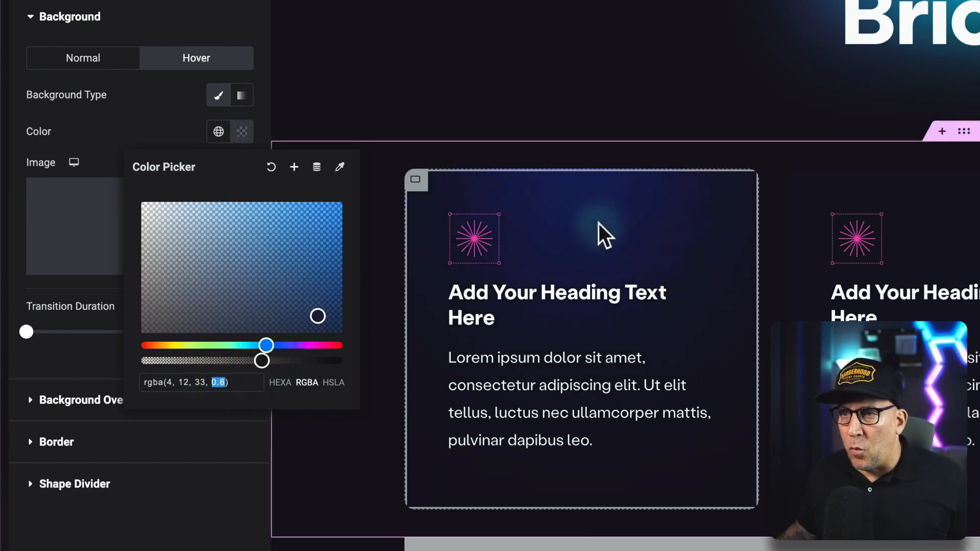
left_click_drag(260, 361, 192, 364)
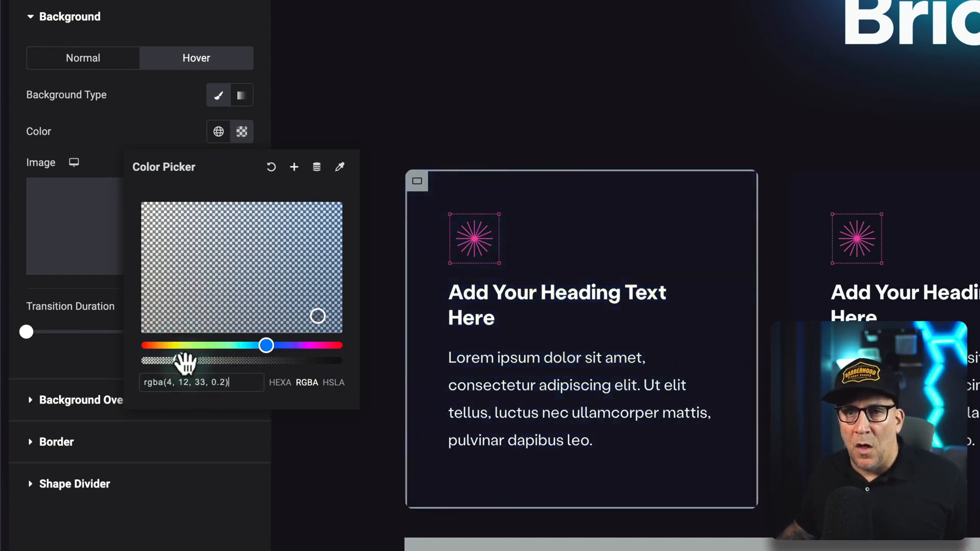
left_click_drag(182, 361, 296, 367)
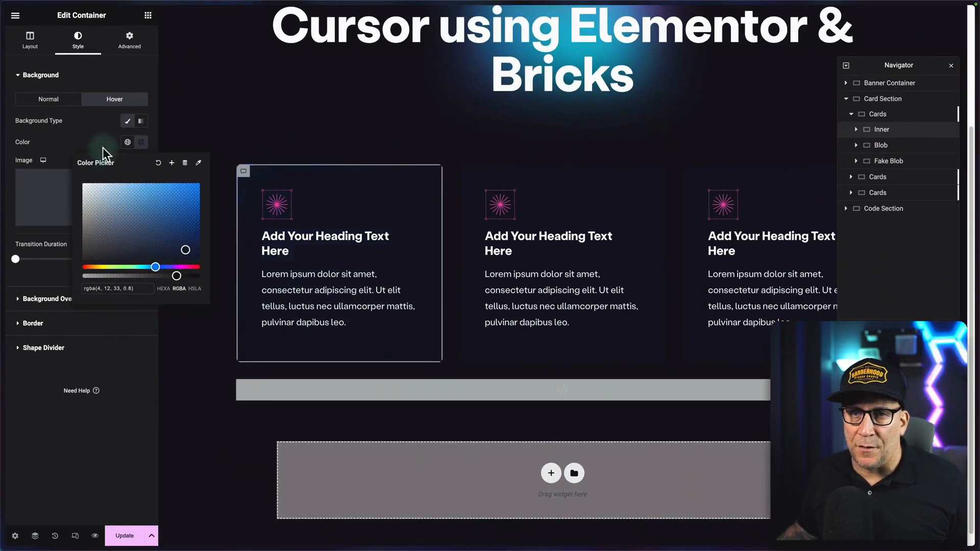
left_click(179, 115)
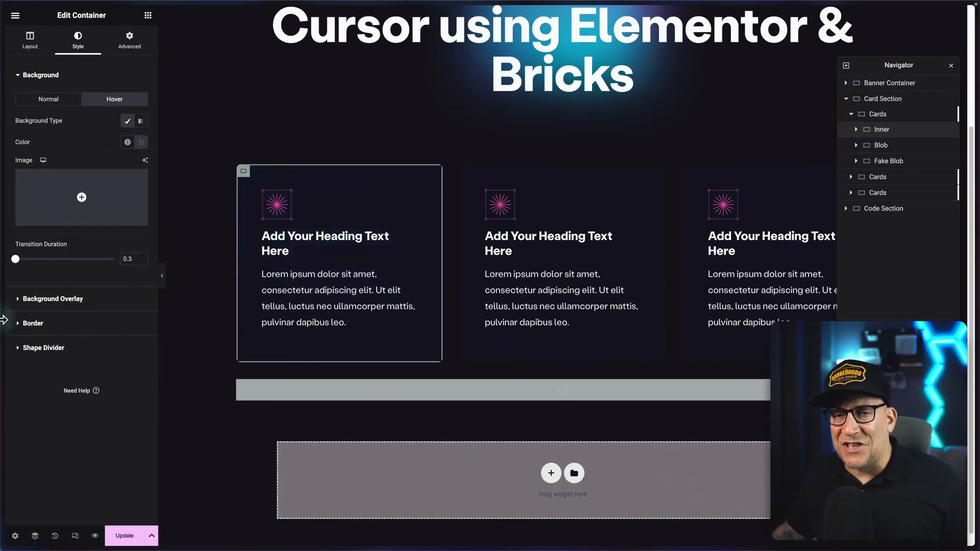
Switch to the Wope website and examine the hover glow on its feature cards.
mouse_move(4, 320)
left_click(17, 368)
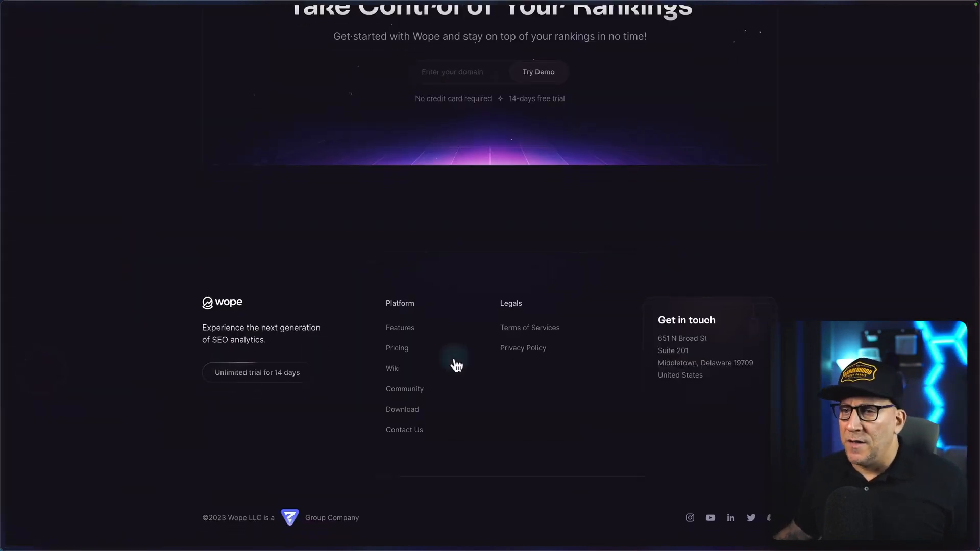
scroll(456, 366, "up", 15)
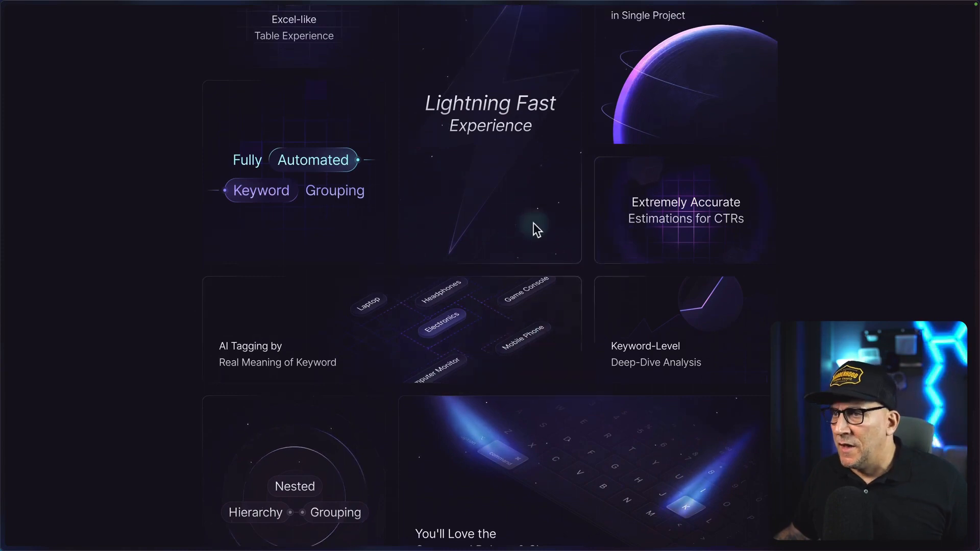
scroll(300, 256, "up", 2)
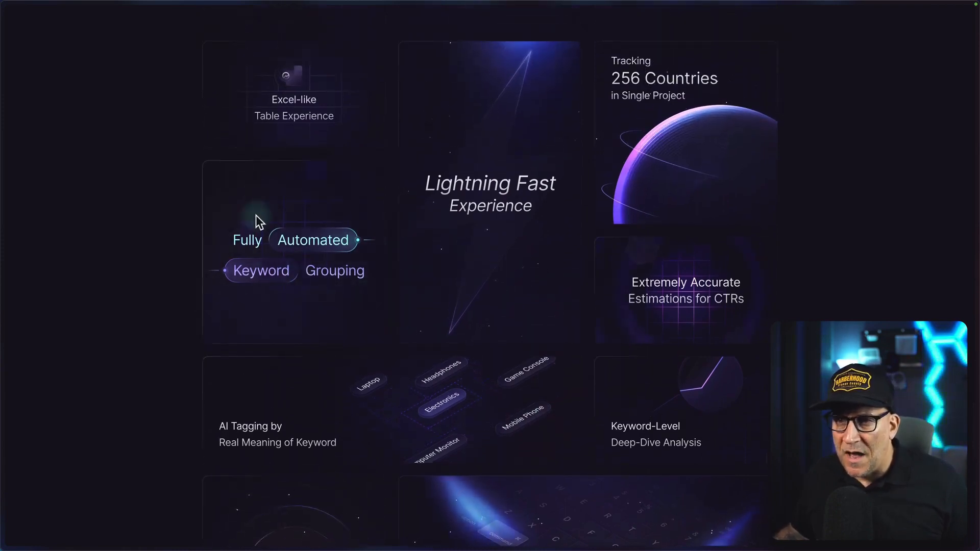
scroll(300, 227, "up", 3)
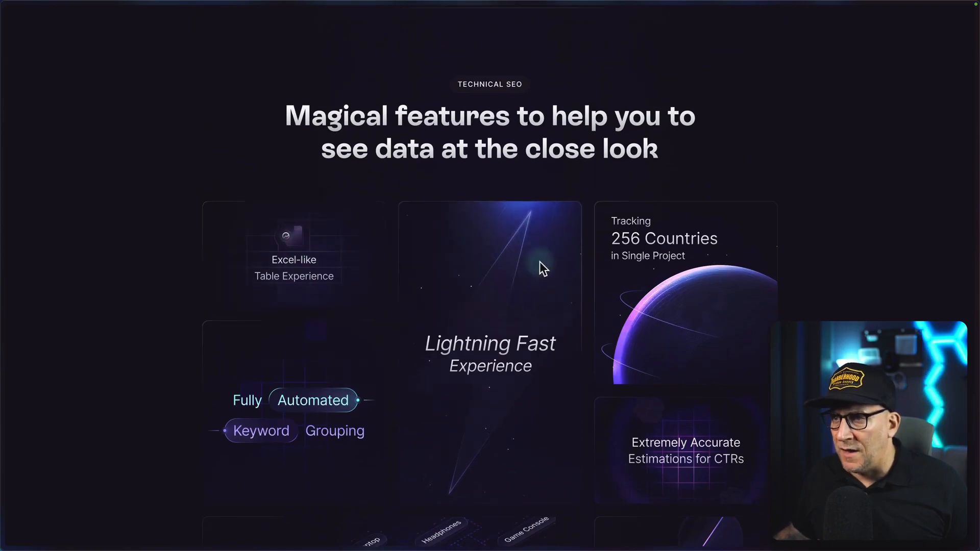
scroll(510, 378, "down", 3)
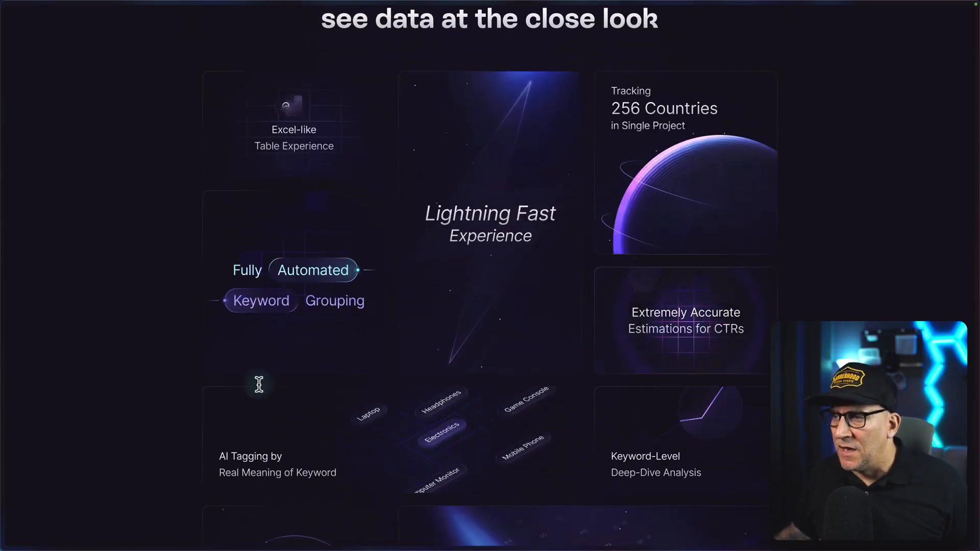
Return to the Elementor editor and set the first card's Blob container background to the global color Primary White.
mouse_move(5, 372)
left_click(35, 416)
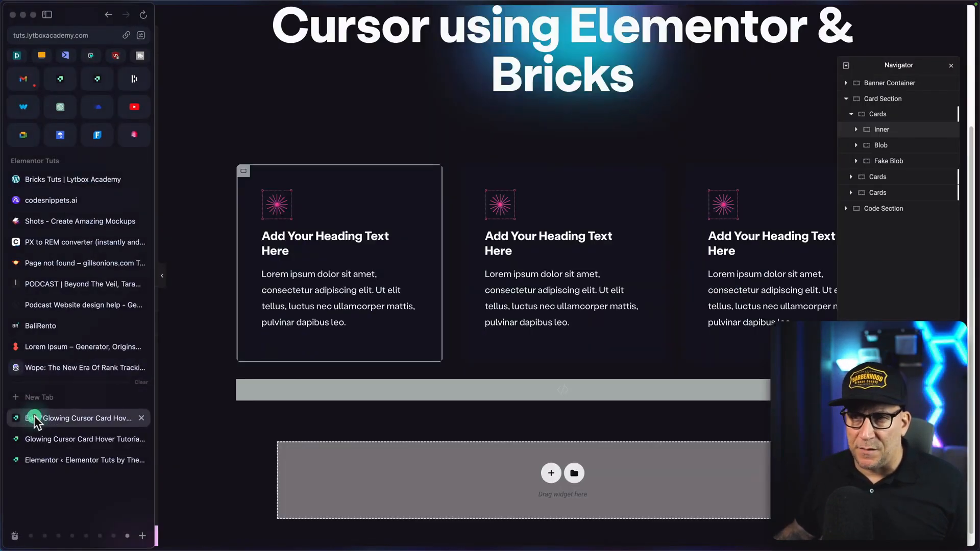
left_click(880, 150)
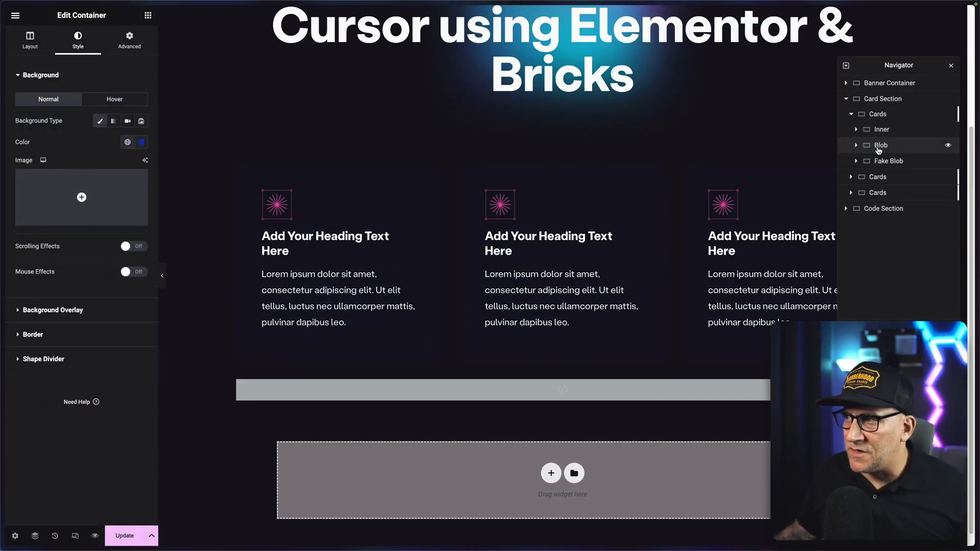
left_click(127, 143)
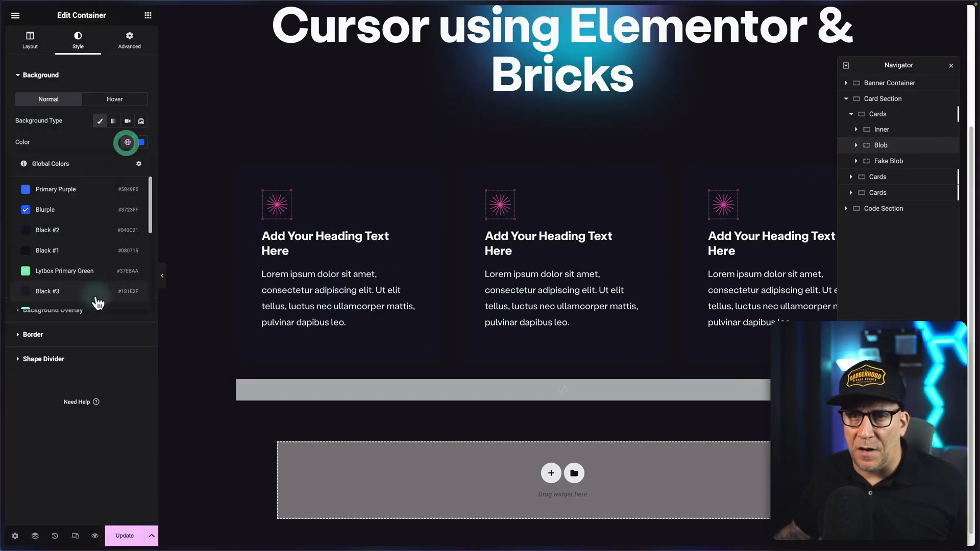
scroll(94, 296, "down", 3)
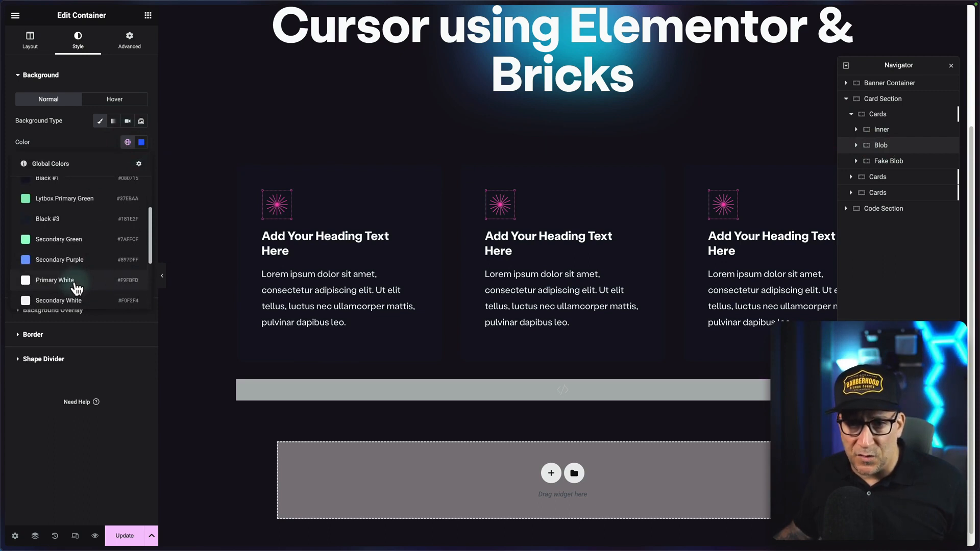
left_click(76, 288)
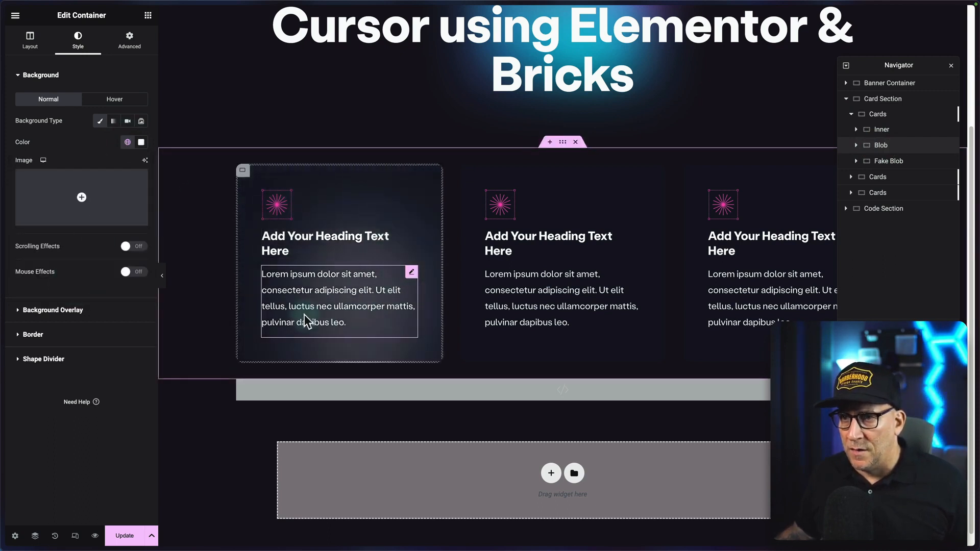
Set the hover background color of the first card's Inner container to rgba(4, 12, 33, 0.9).
left_click(890, 135)
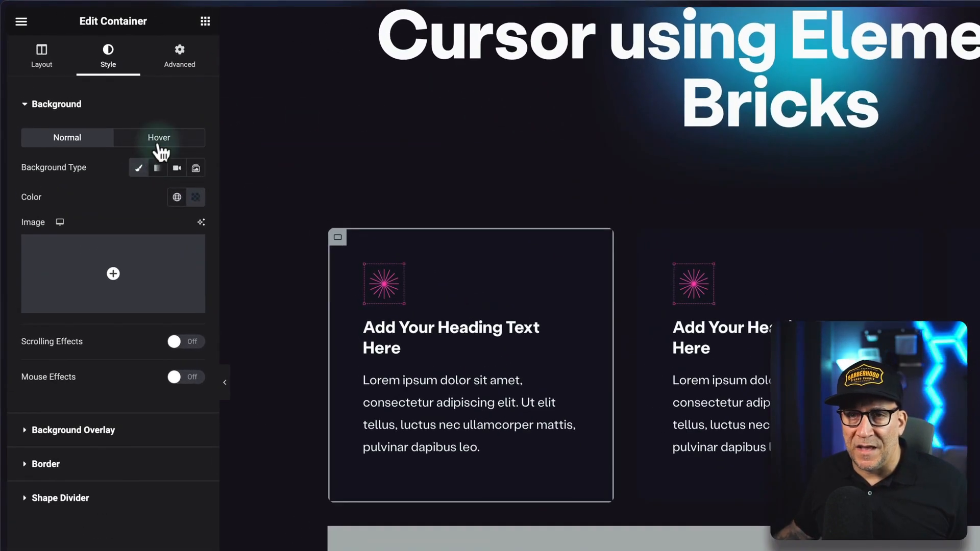
left_click(114, 100)
left_click(176, 197)
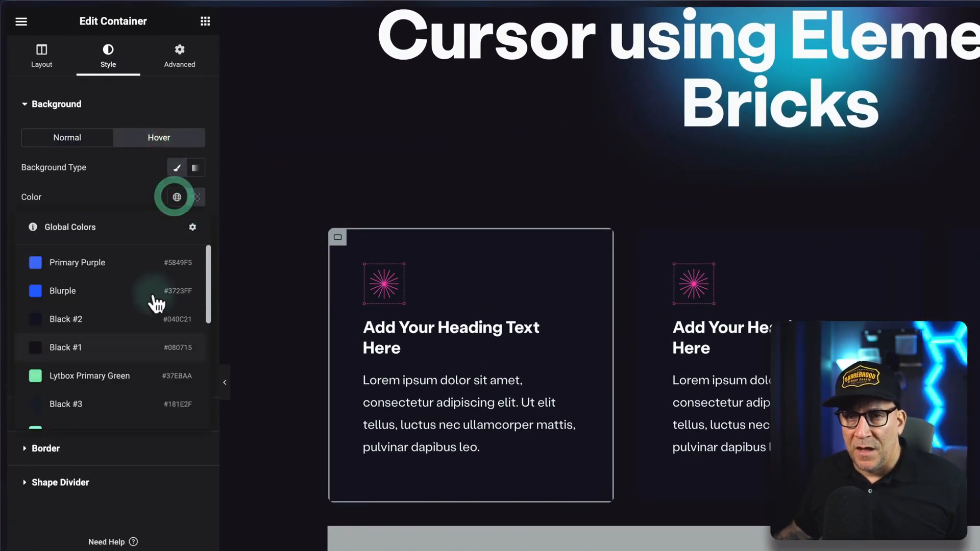
left_click(197, 196)
left_click(250, 400)
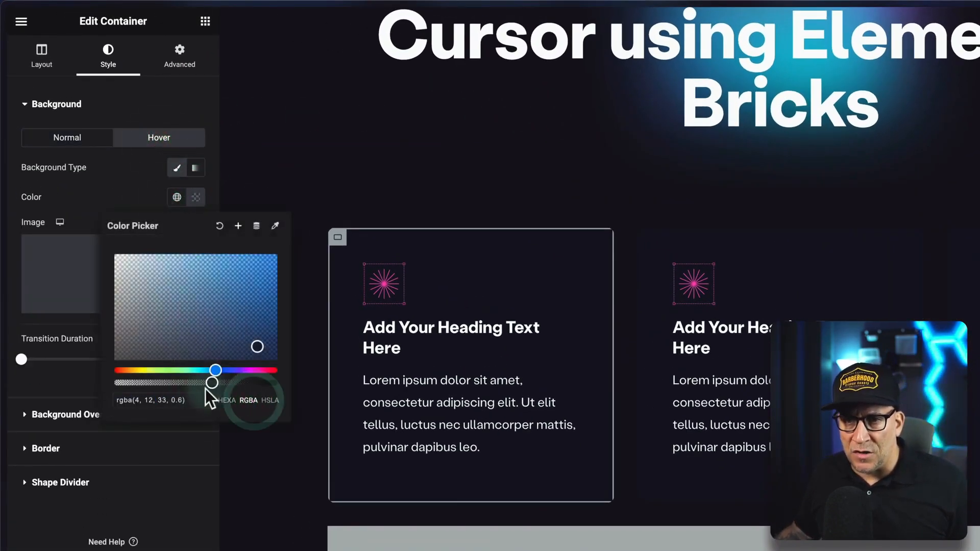
left_click_drag(213, 385, 222, 384)
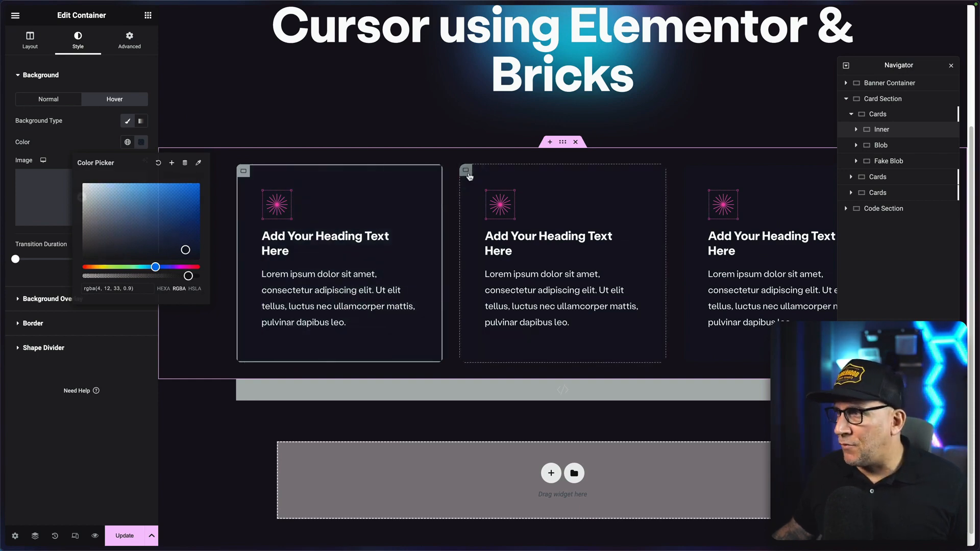
Set the background of the second card's Blob container to the global color Lytbox Primary Green.
left_click(466, 170)
left_click(852, 177)
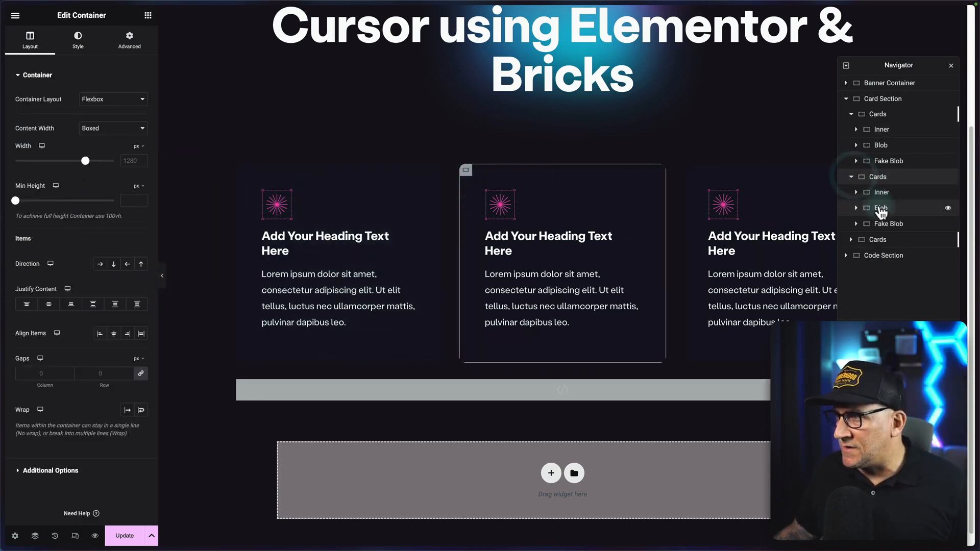
left_click(881, 208)
left_click(126, 143)
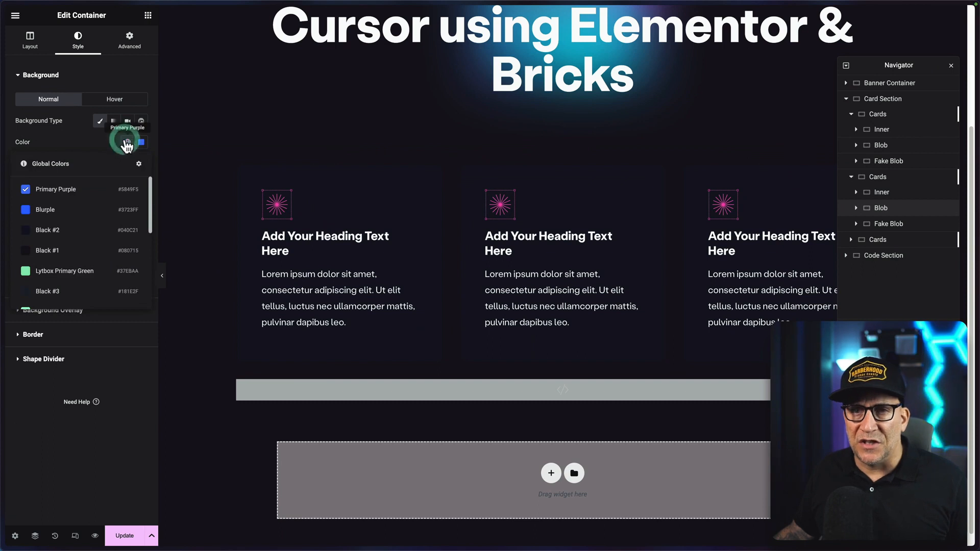
left_click(53, 271)
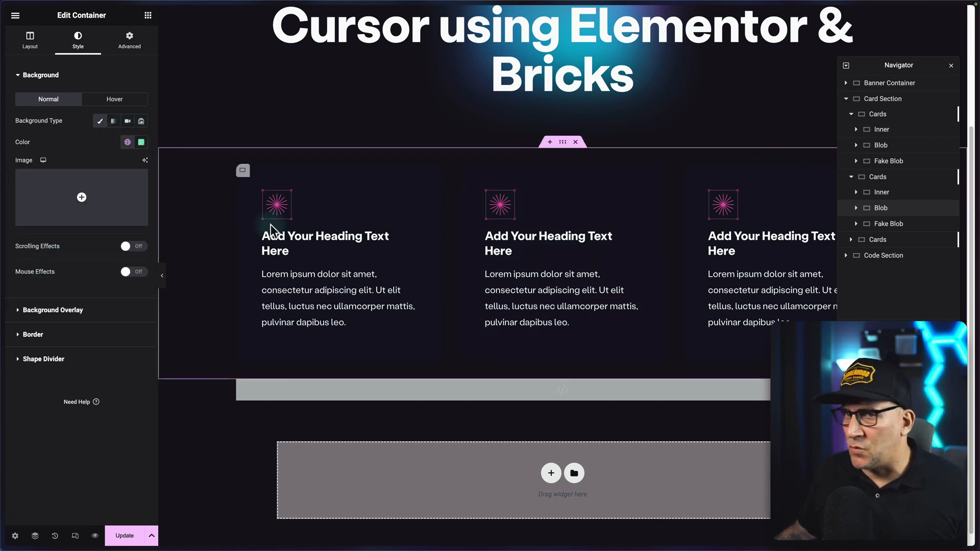
Set the background of the third card's Blob container to the global color Neon Pink.
left_click(851, 176)
left_click(867, 198)
left_click(851, 192)
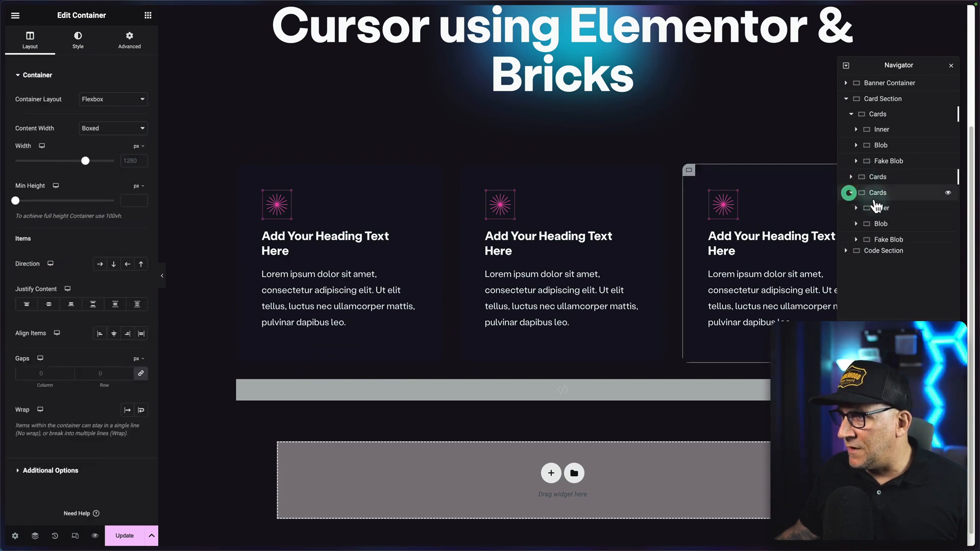
left_click(877, 225)
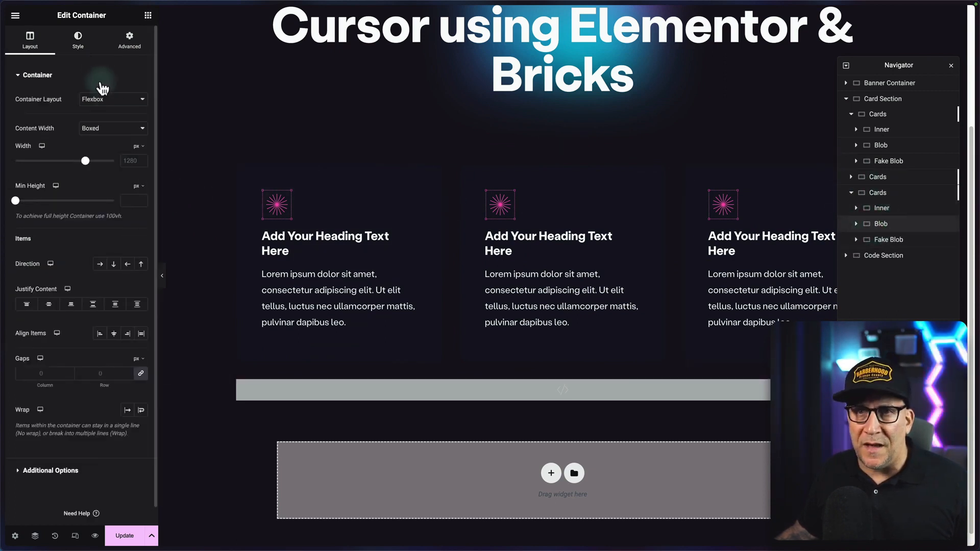
left_click(86, 50)
left_click(128, 142)
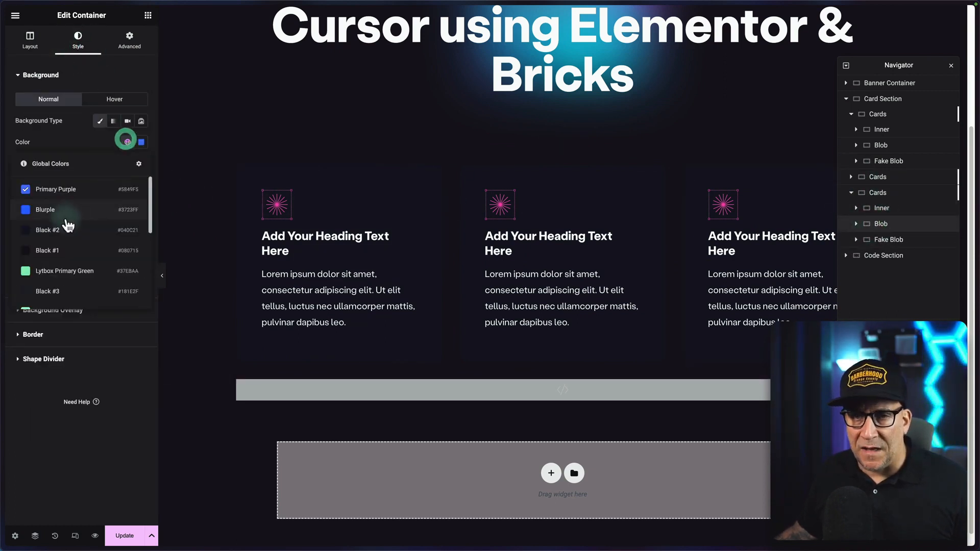
scroll(65, 220, "down", 4)
left_click(53, 257)
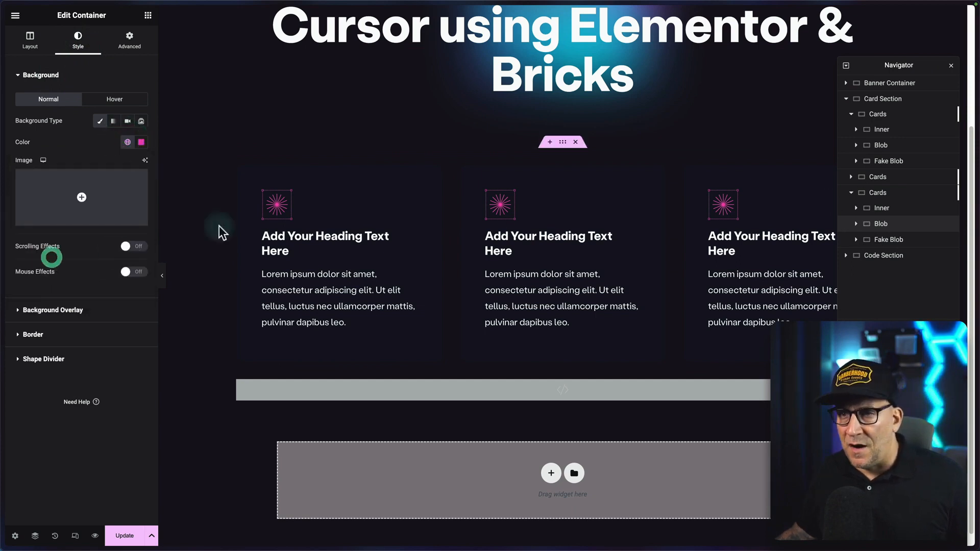